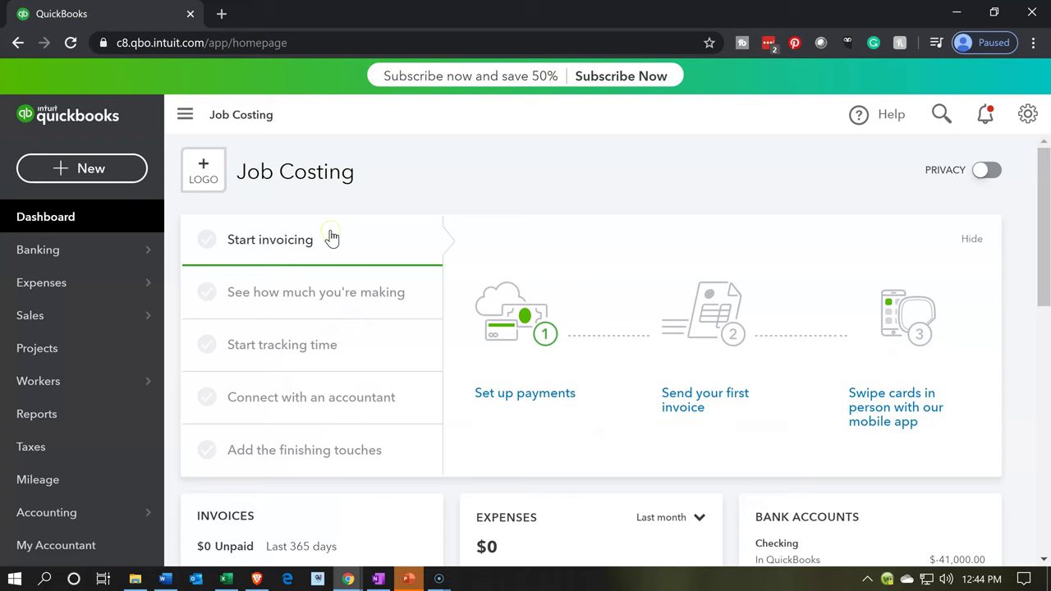
Switch to the Excel workbook and examine the Job 14 and Job 15 cost records, including Job 15's materials, labor and overhead.
click(237, 579)
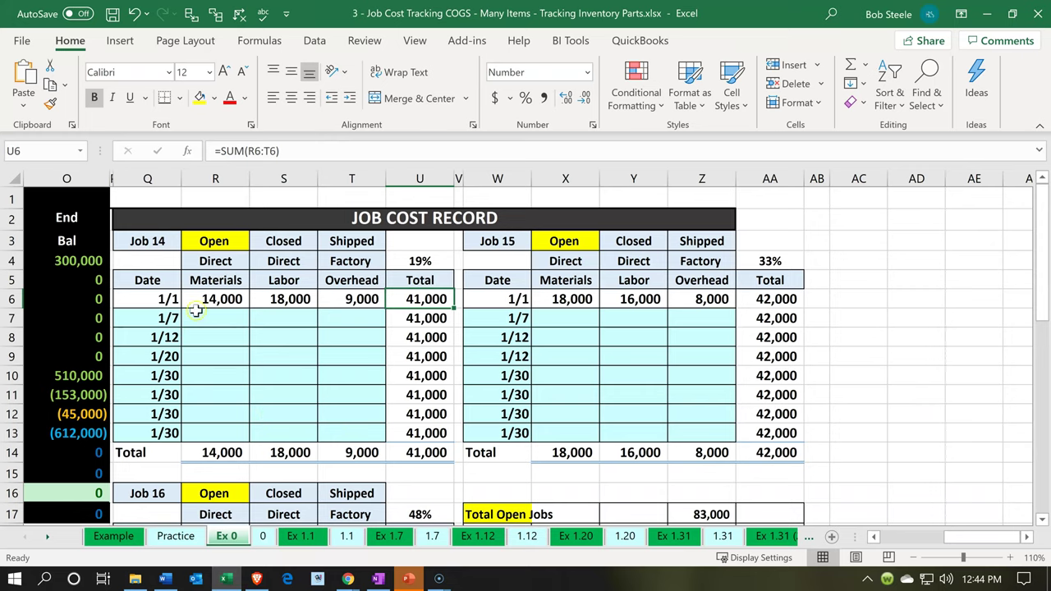
click(156, 245)
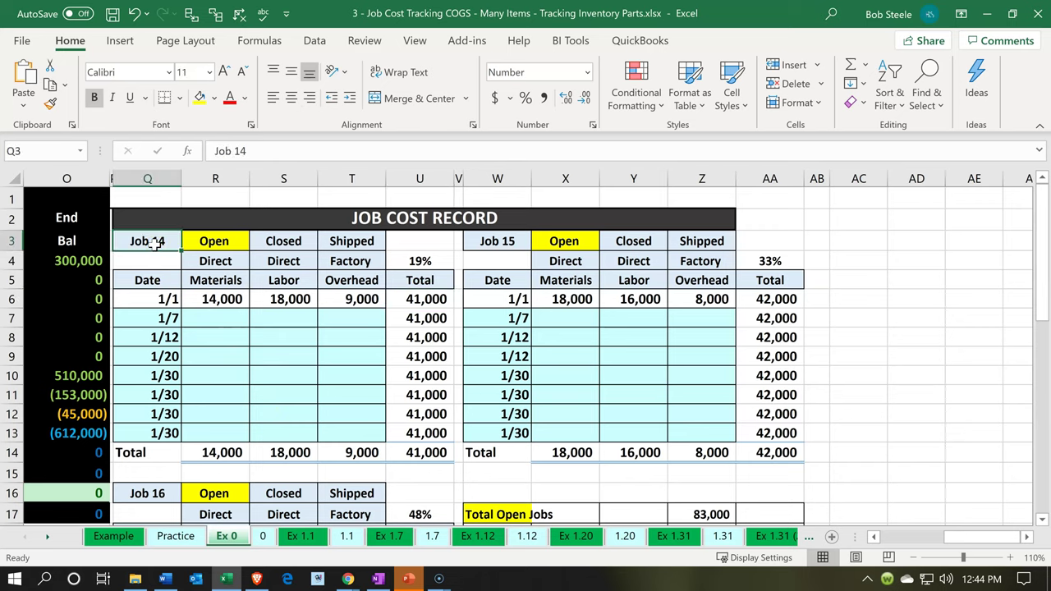
click(499, 238)
key(Down)
key(Down)
key(Down)
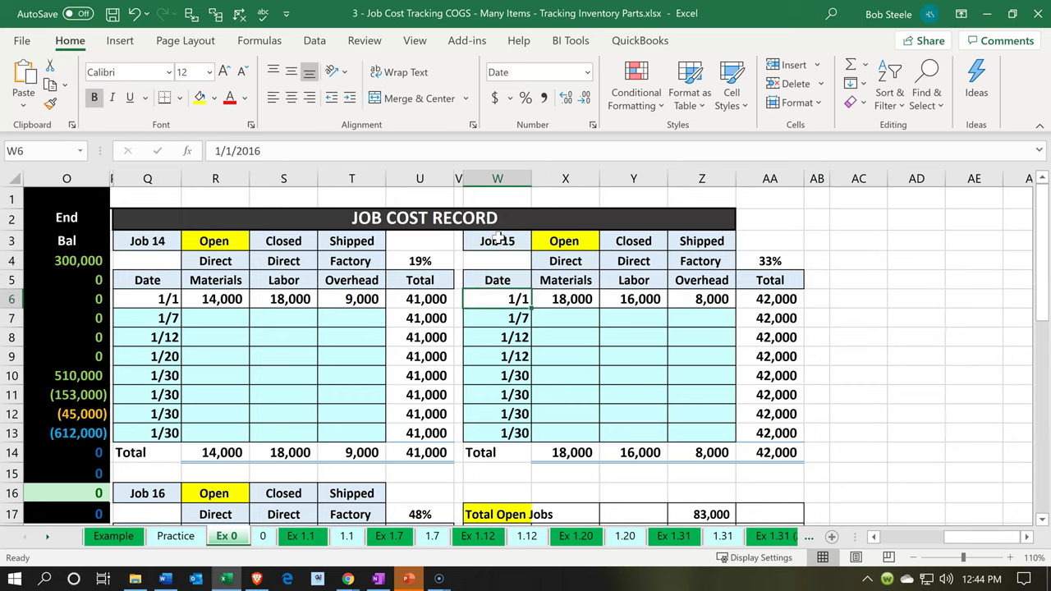
key(Right)
key(Right)
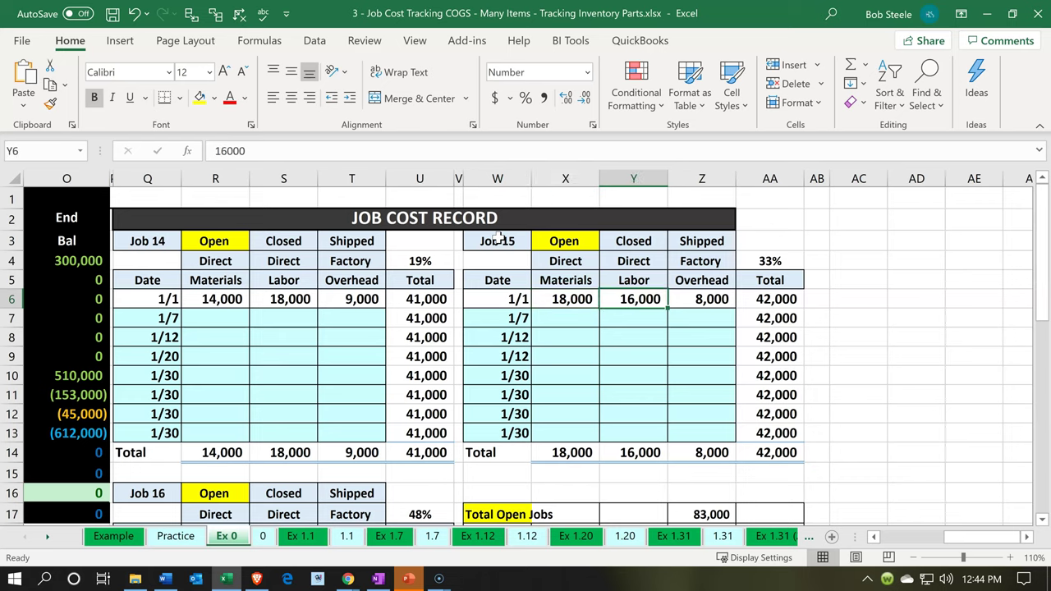
key(Right)
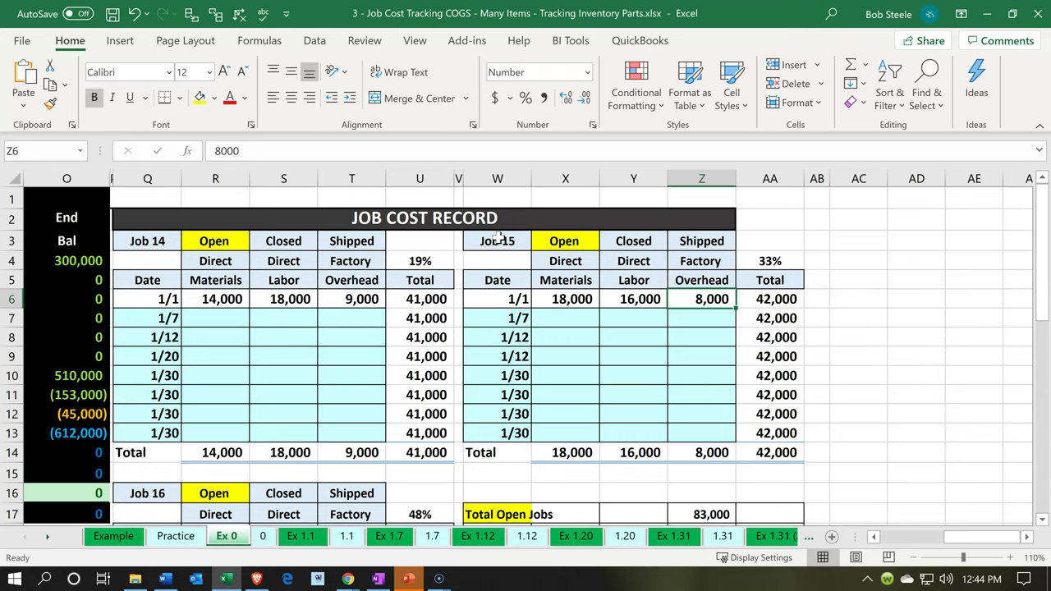
key(Left)
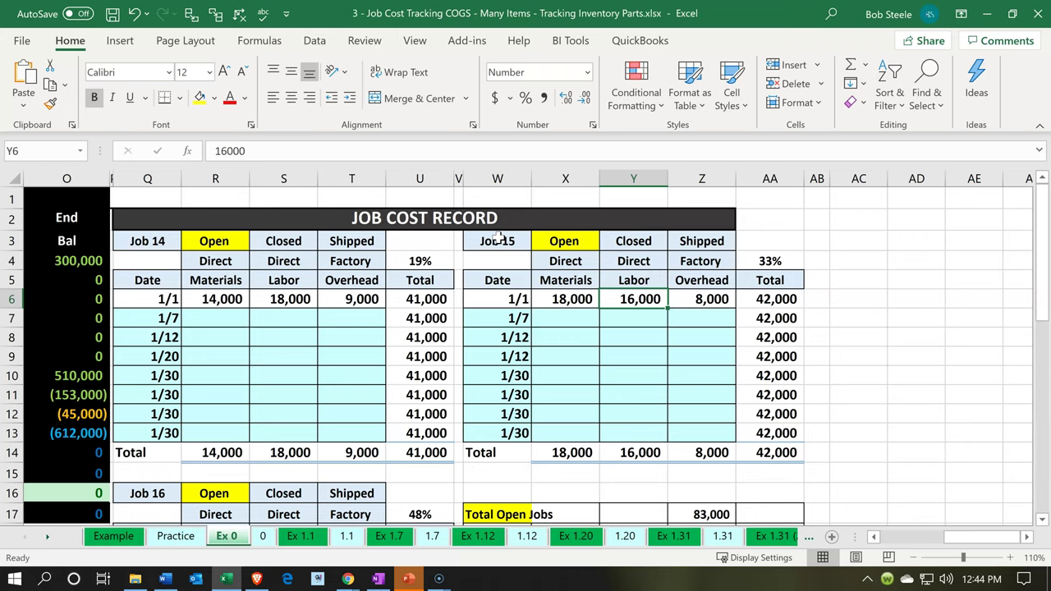
click(552, 317)
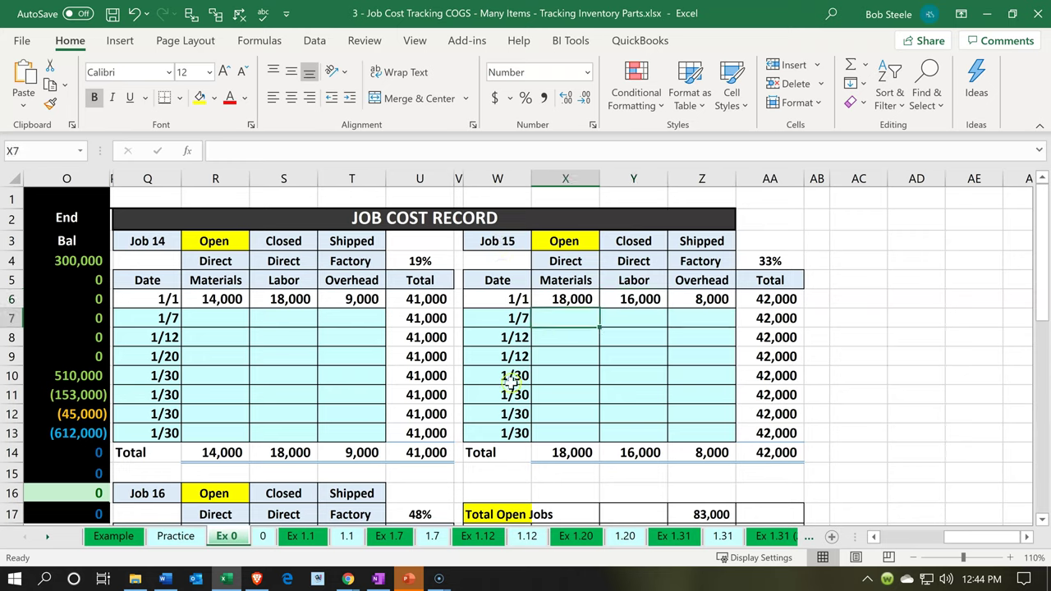
Return to QuickBooks and start a new expense with the vendor Misc as payee.
click(228, 579)
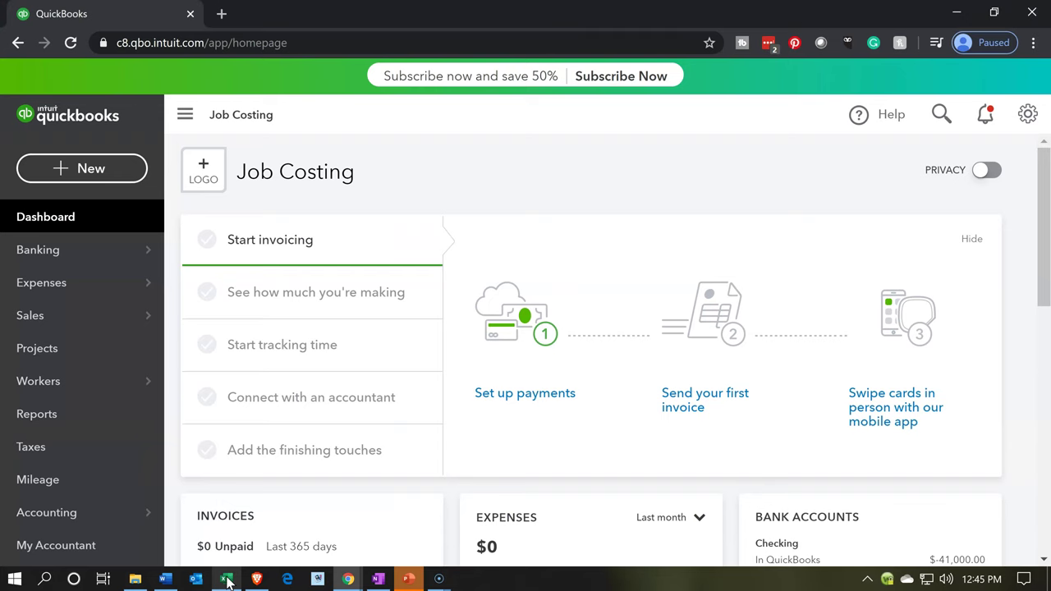
click(226, 367)
click(112, 181)
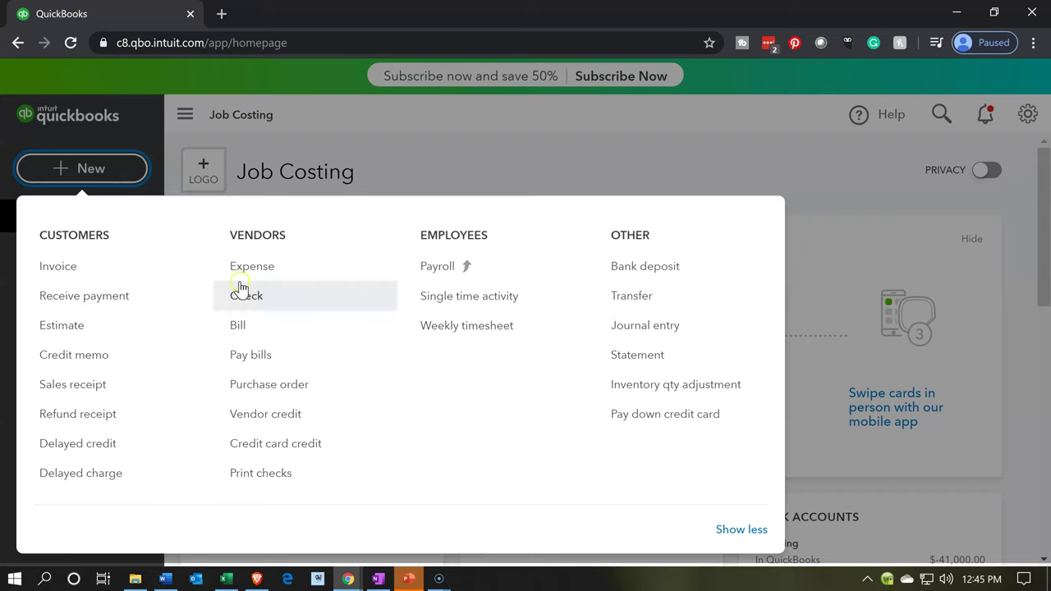
click(265, 263)
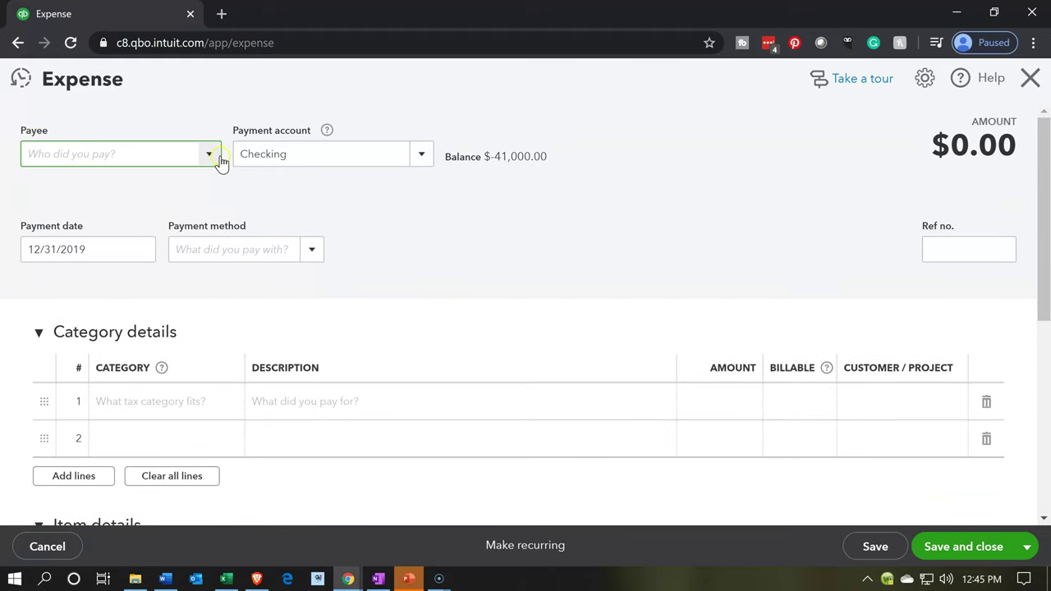
click(215, 158)
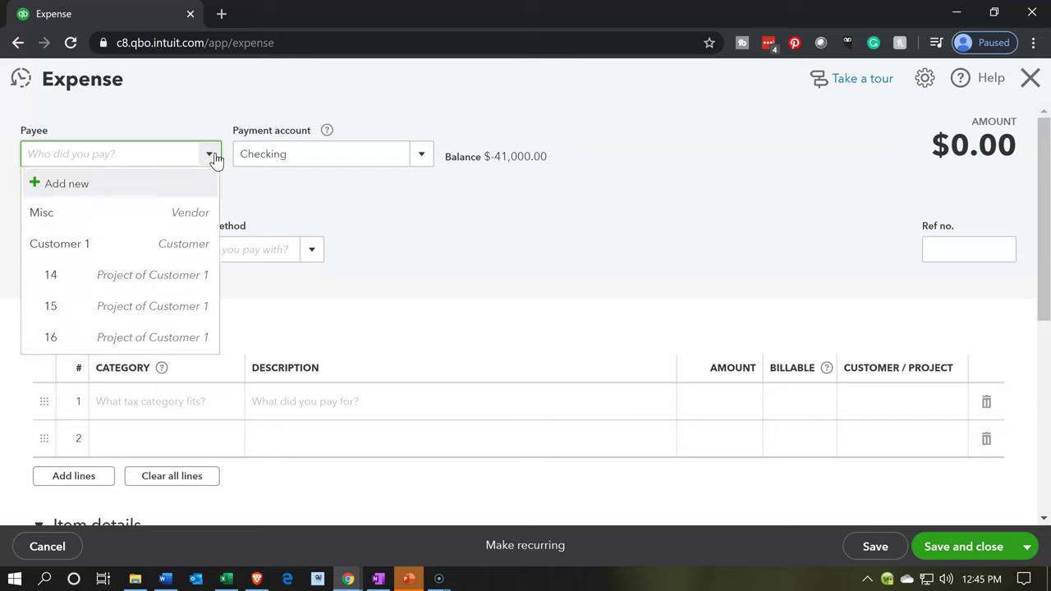
click(73, 212)
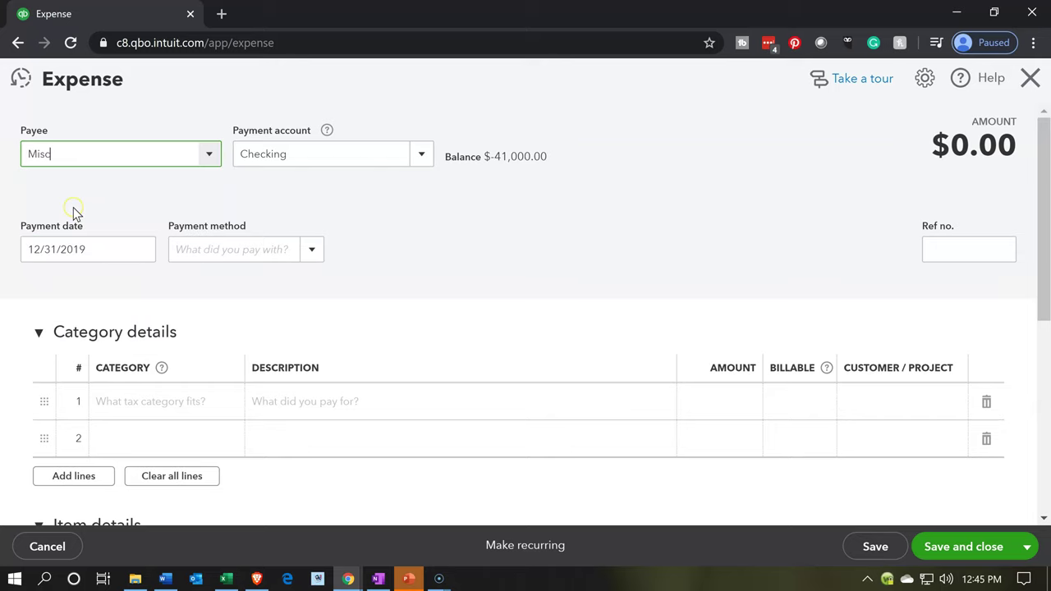
key(Tab)
Set the expense's payment method to Cash, keeping the 12/31/2019 payment date and an empty reference number.
key(Tab)
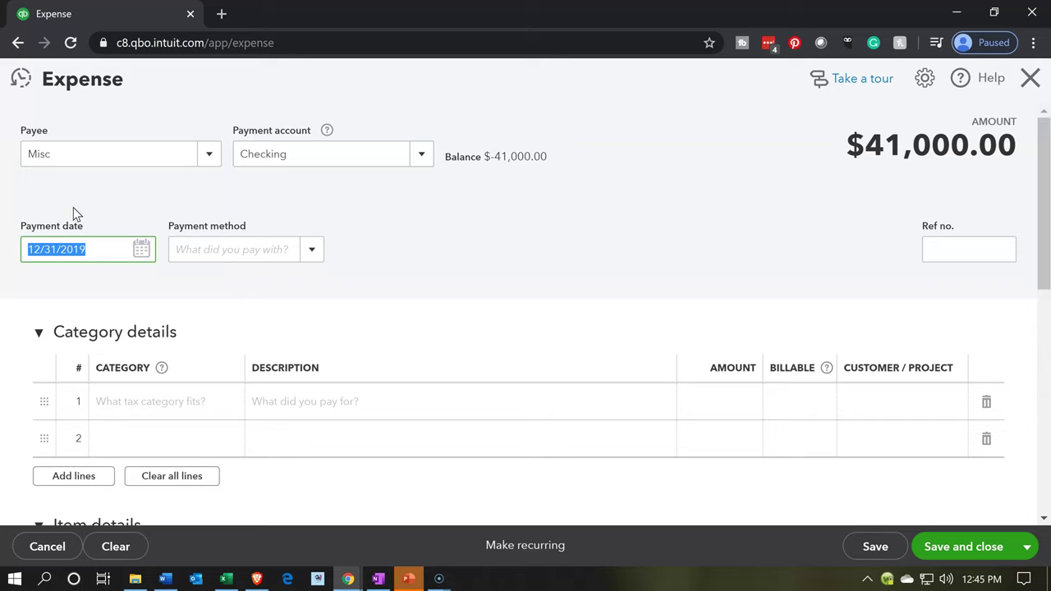
key(Tab)
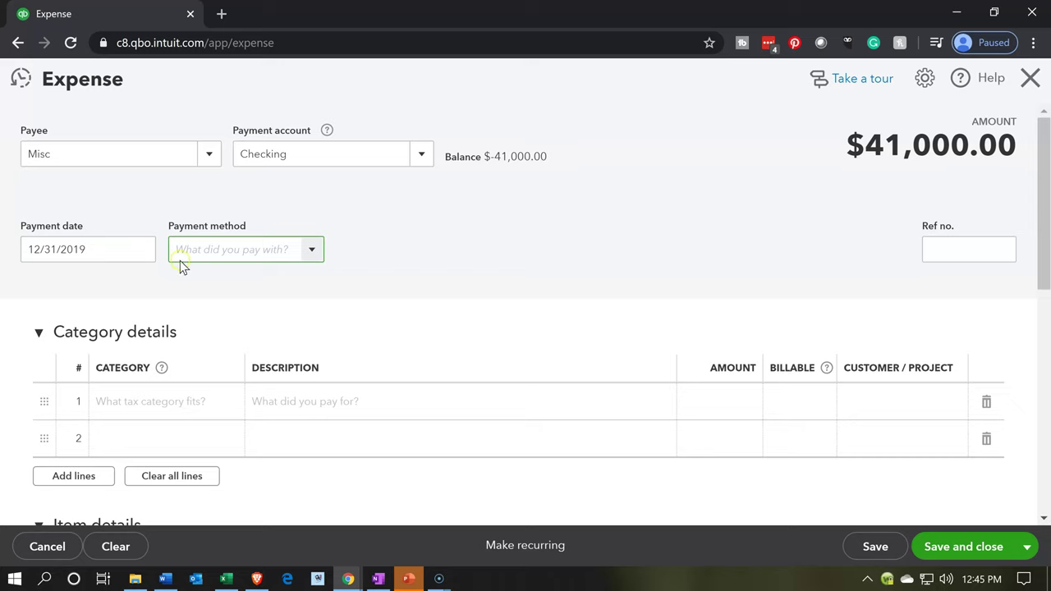
click(313, 250)
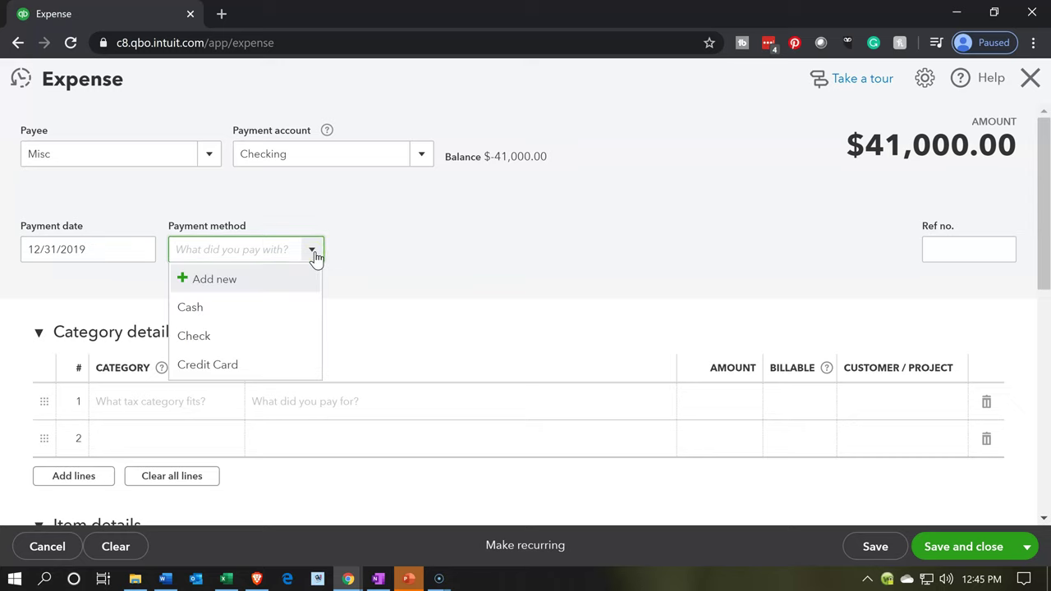
click(201, 309)
key(Tab)
key(Tab)
key(Tab)
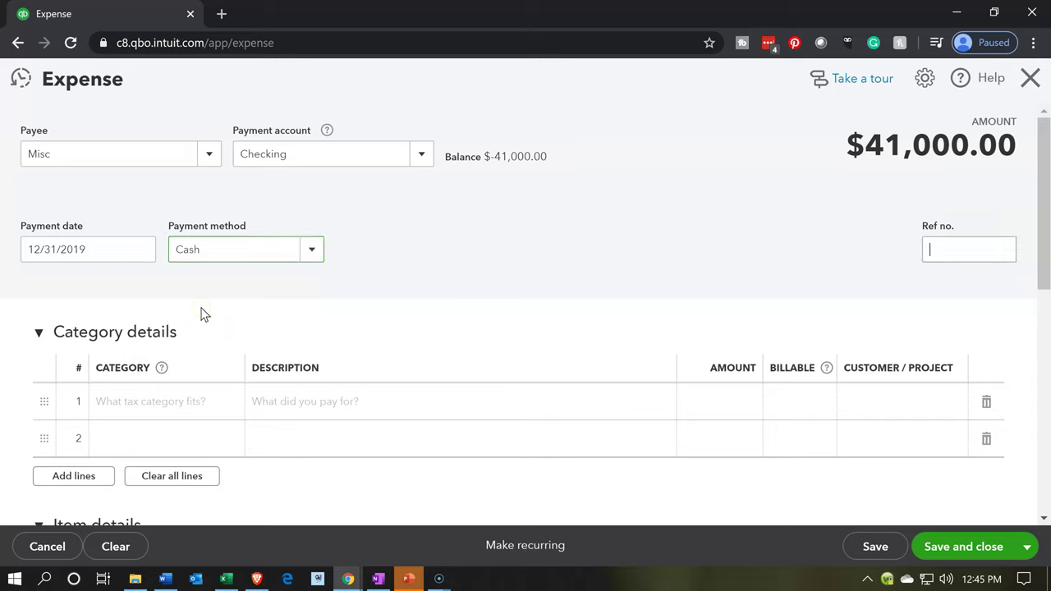
Look up Job 15's opening date and direct materials cost in the Excel workbook, then return to the expense form.
click(136, 404)
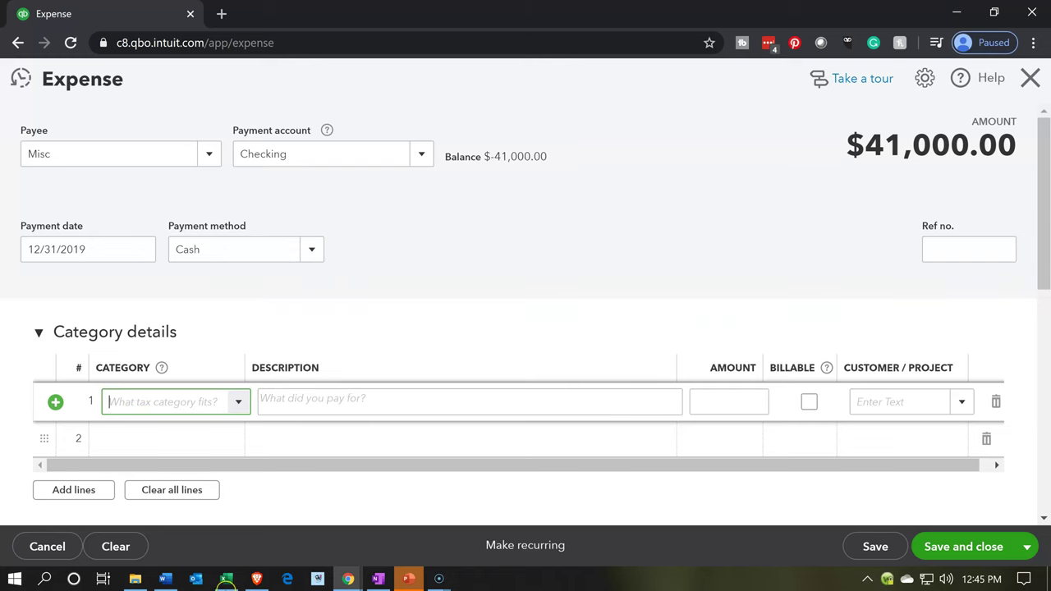
click(226, 579)
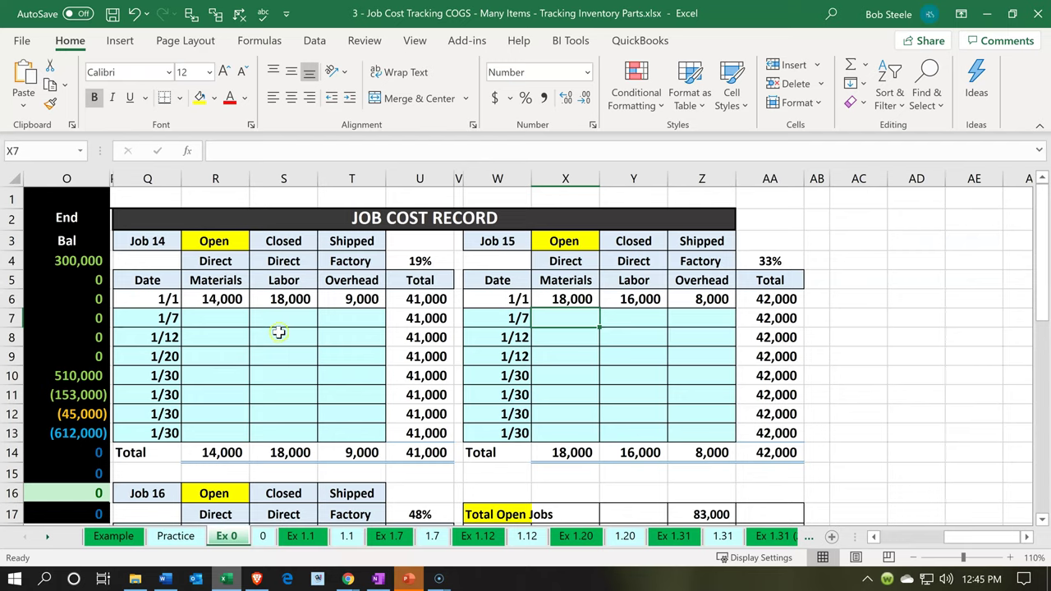
click(518, 300)
click(570, 299)
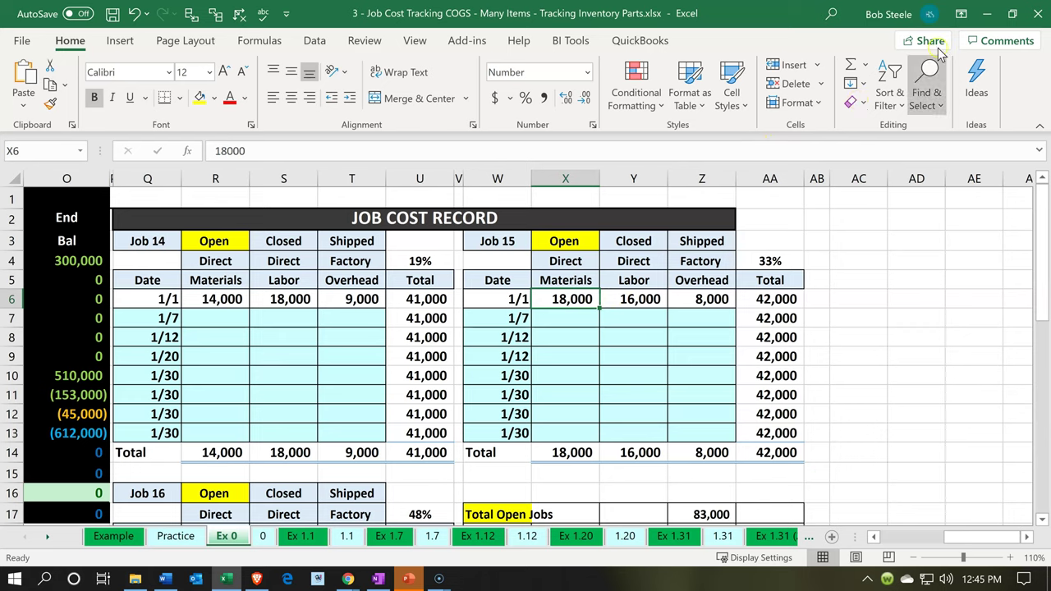
click(986, 16)
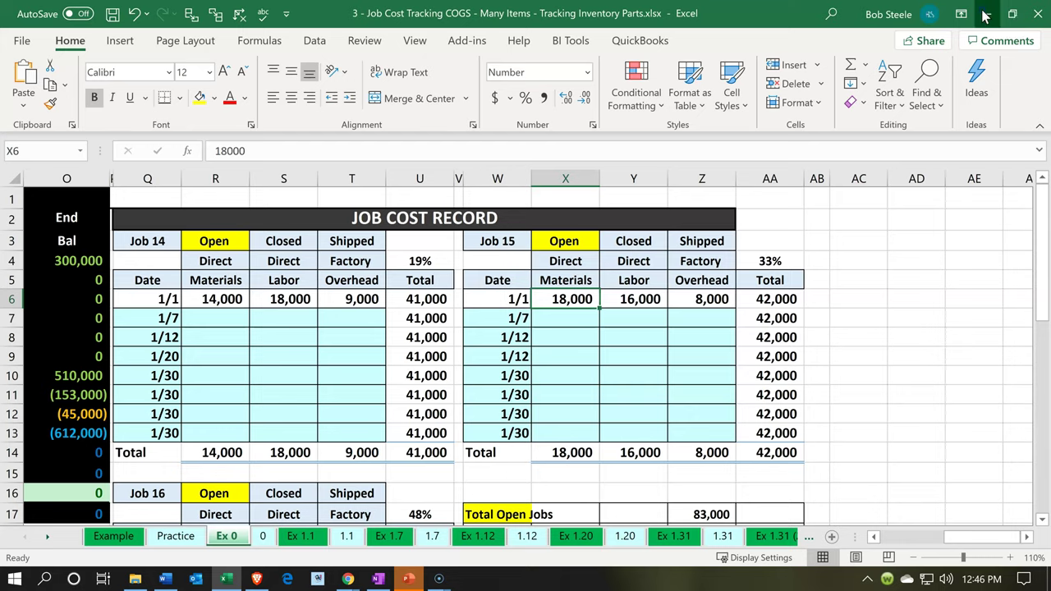
Collapse the Category details section of the expense so that only the item lines are expanded.
click(175, 399)
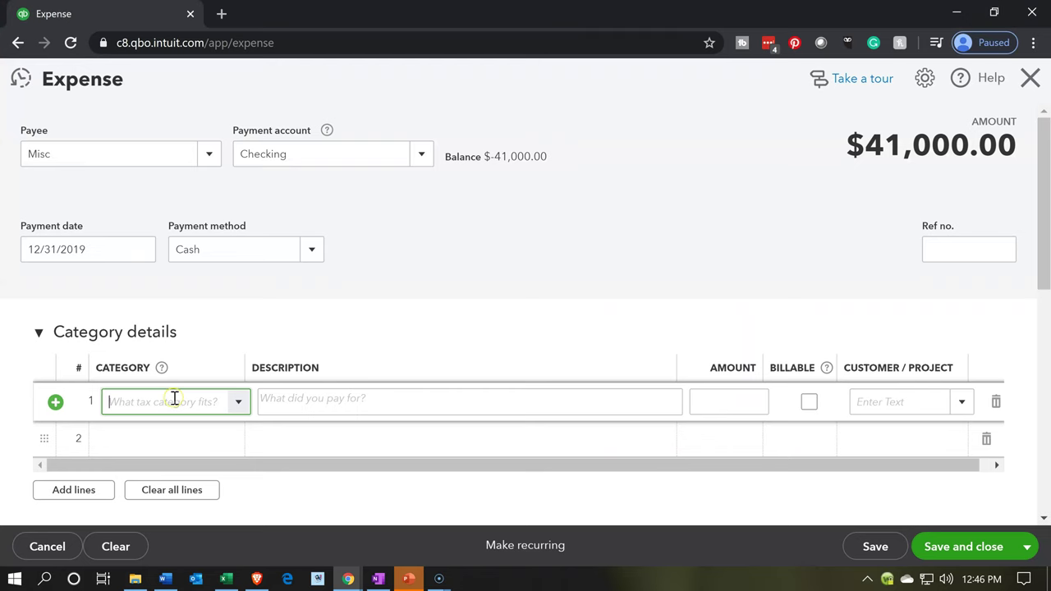
click(114, 330)
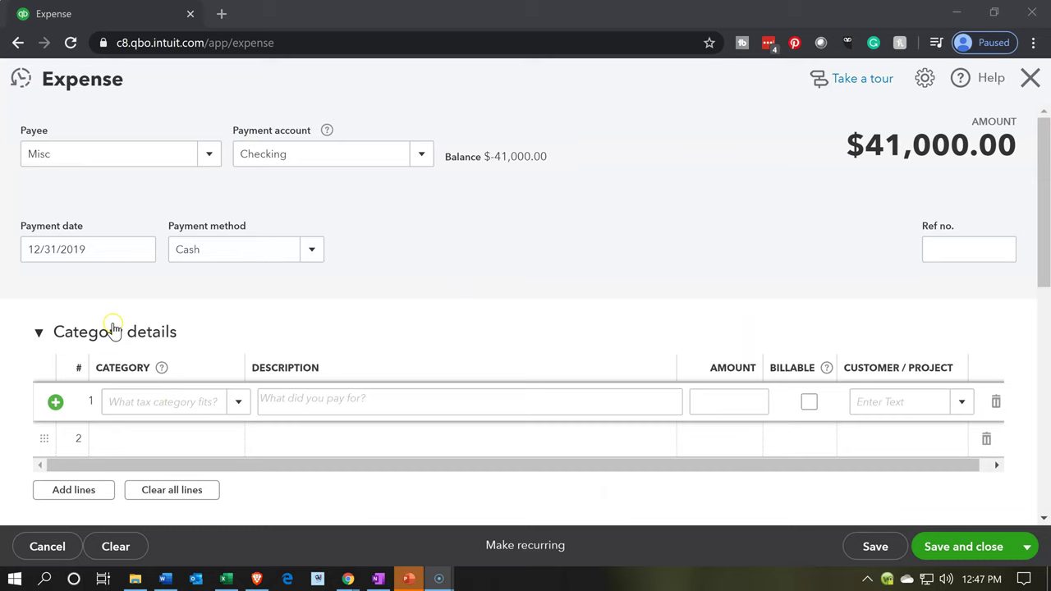
scroll(13, 344, down, 1)
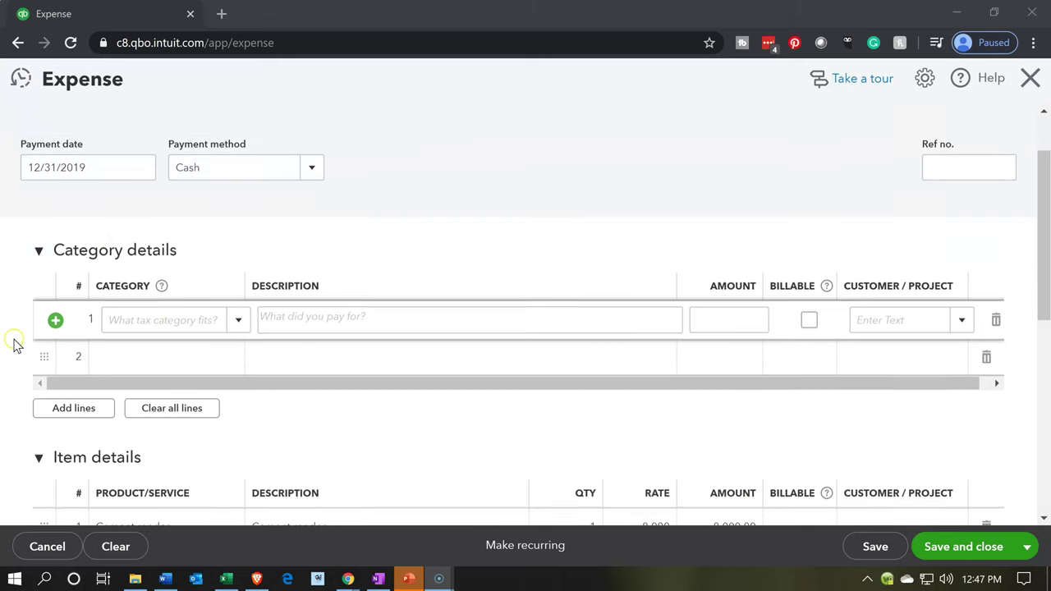
scroll(36, 343, down, 1)
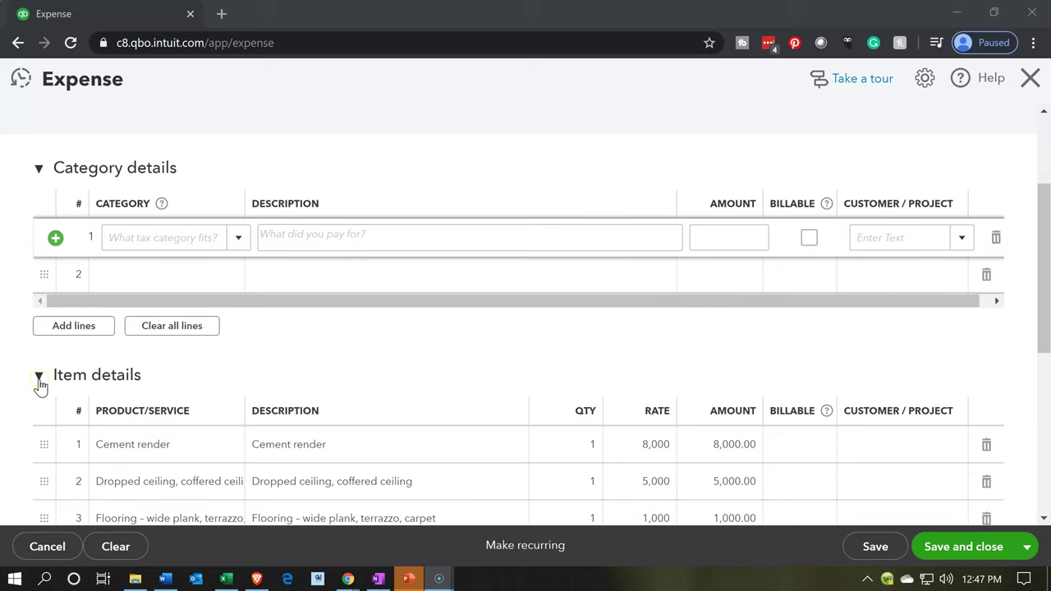
scroll(39, 386, up, 1)
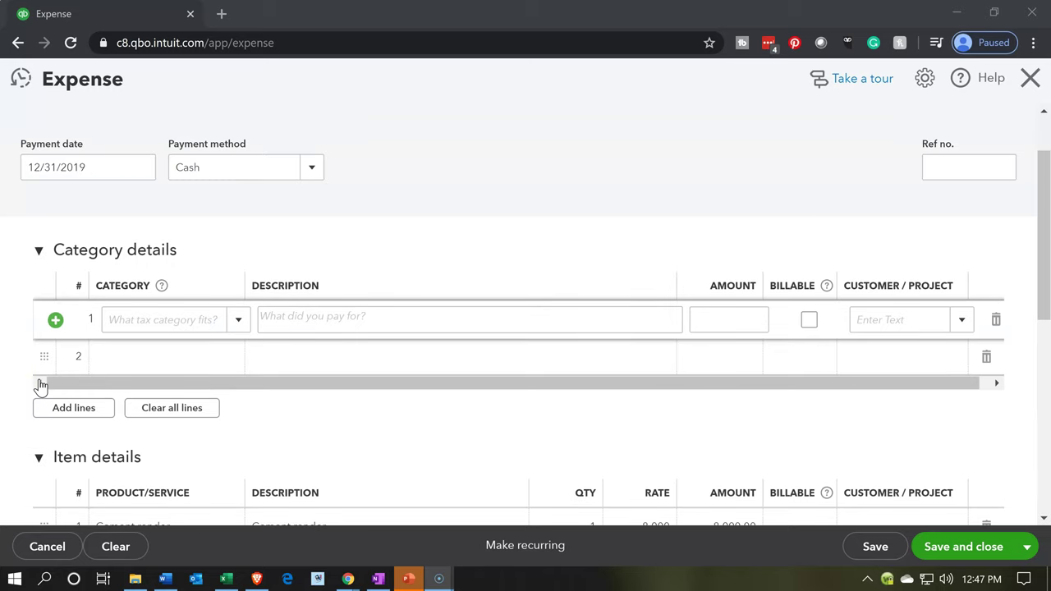
click(38, 253)
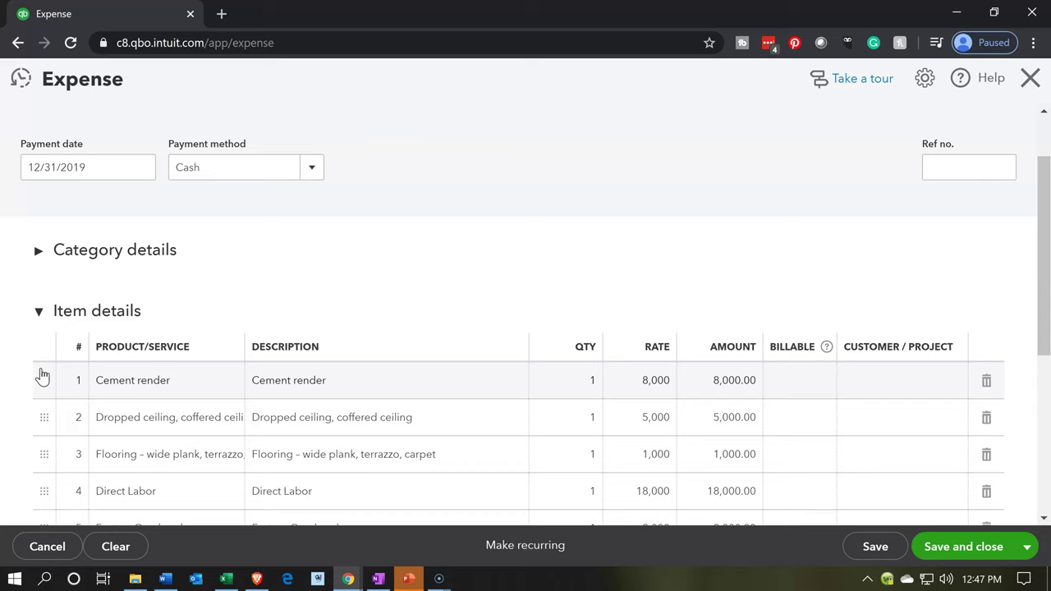
Set the rate of the Cement render item line to 3,000.
click(97, 400)
click(112, 392)
click(113, 395)
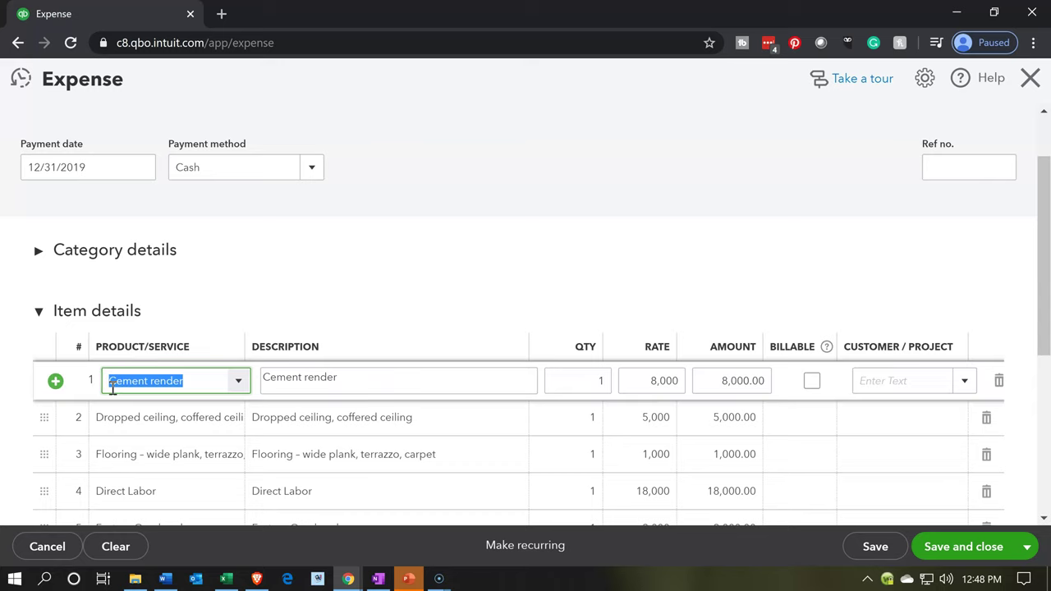
key(Tab)
key(Tab)
key(Tab)
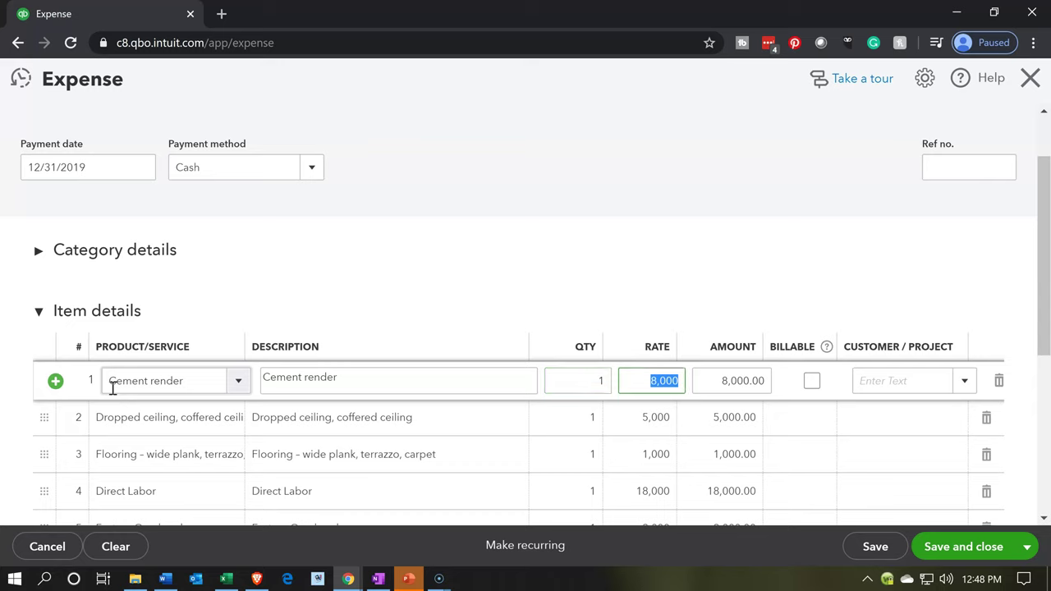
text(3000)
key(Tab)
key(Tab)
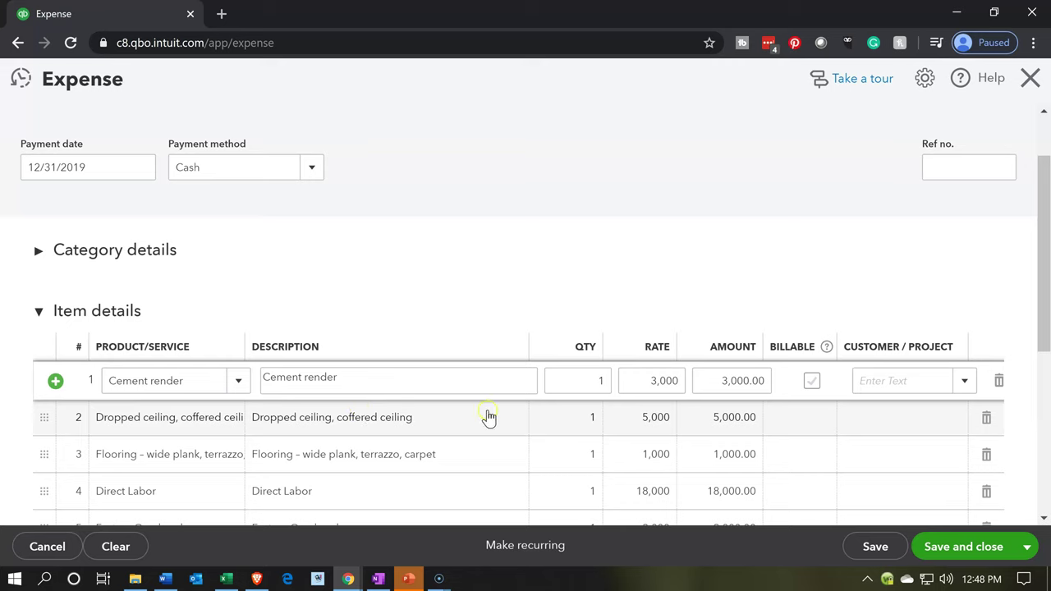
Mark the Cement render line as billable and assign it to Customer 1's project 15.
click(813, 384)
click(882, 382)
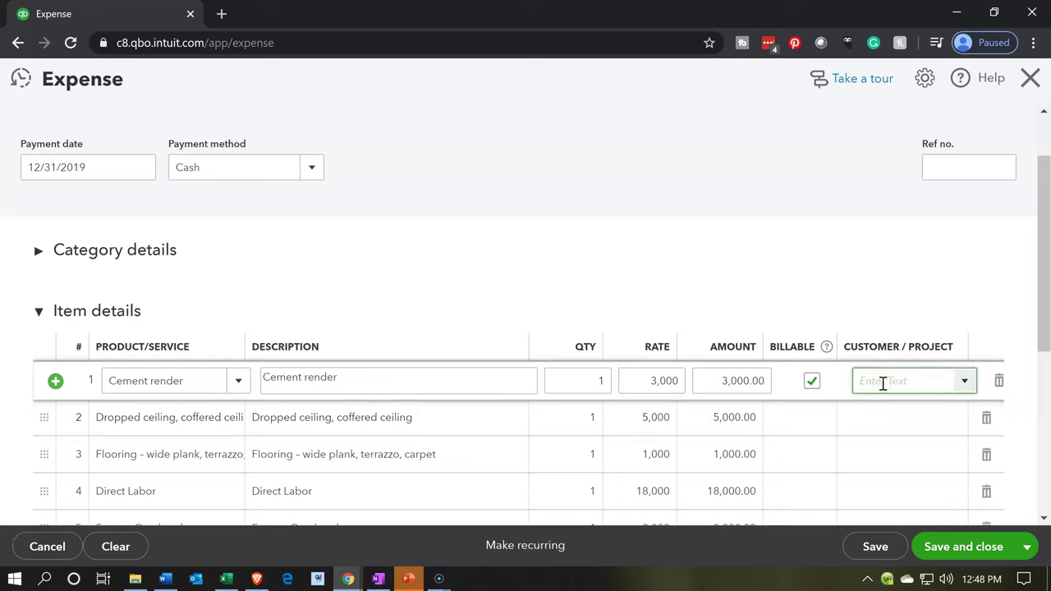
text(15)
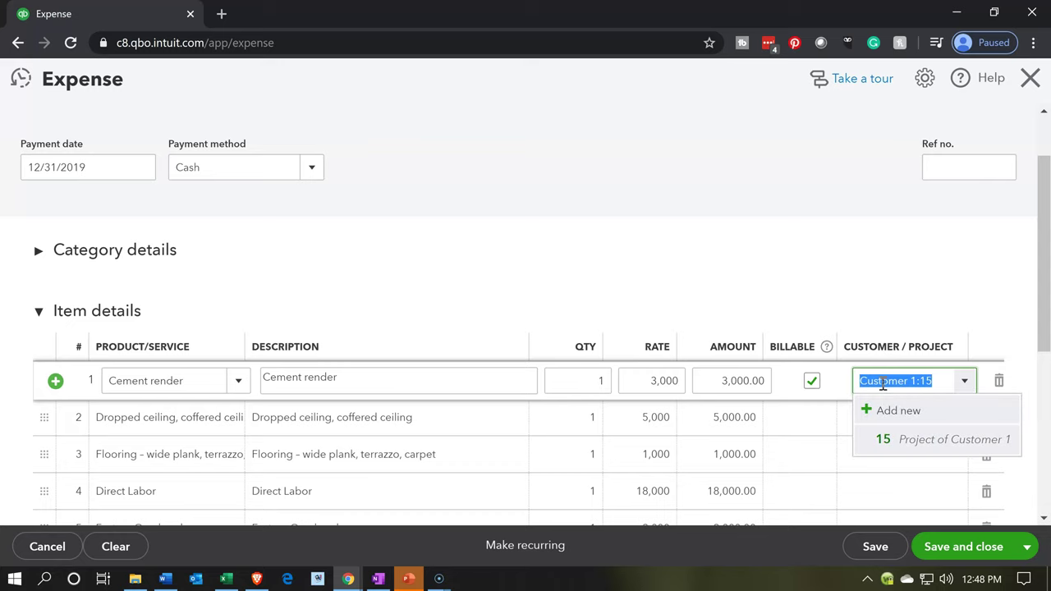
key(Return)
key(Tab)
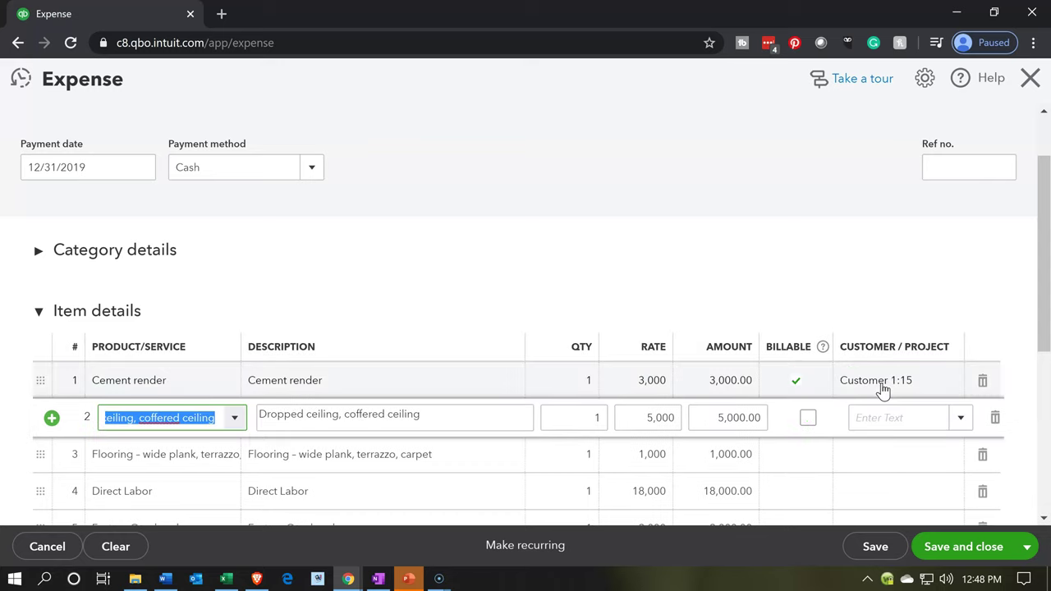
Set the rate of the Dropped ceiling, coffered ceiling item line to 2,000.
key(Tab)
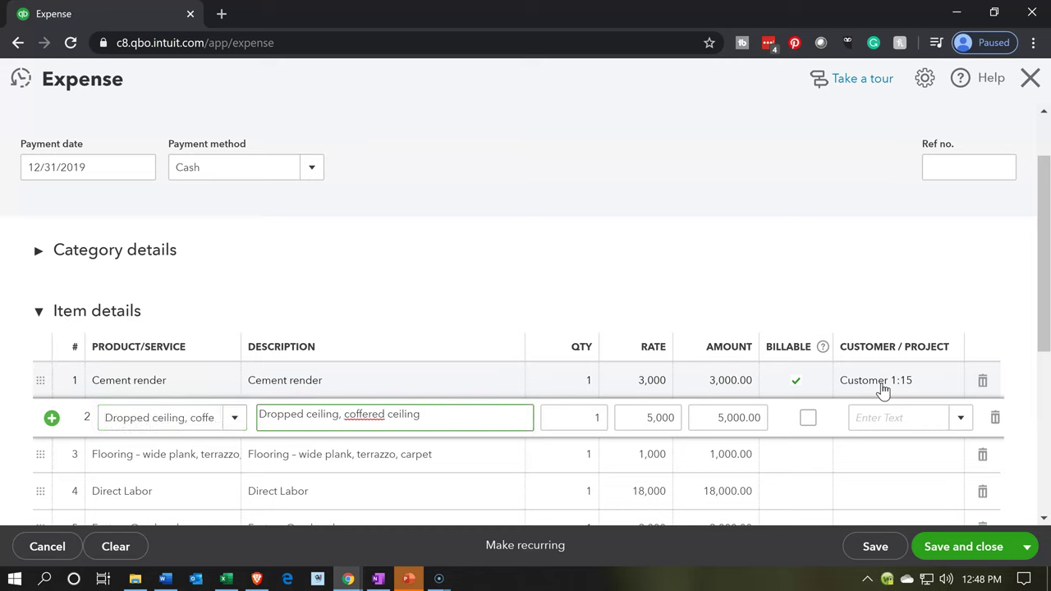
key(Tab)
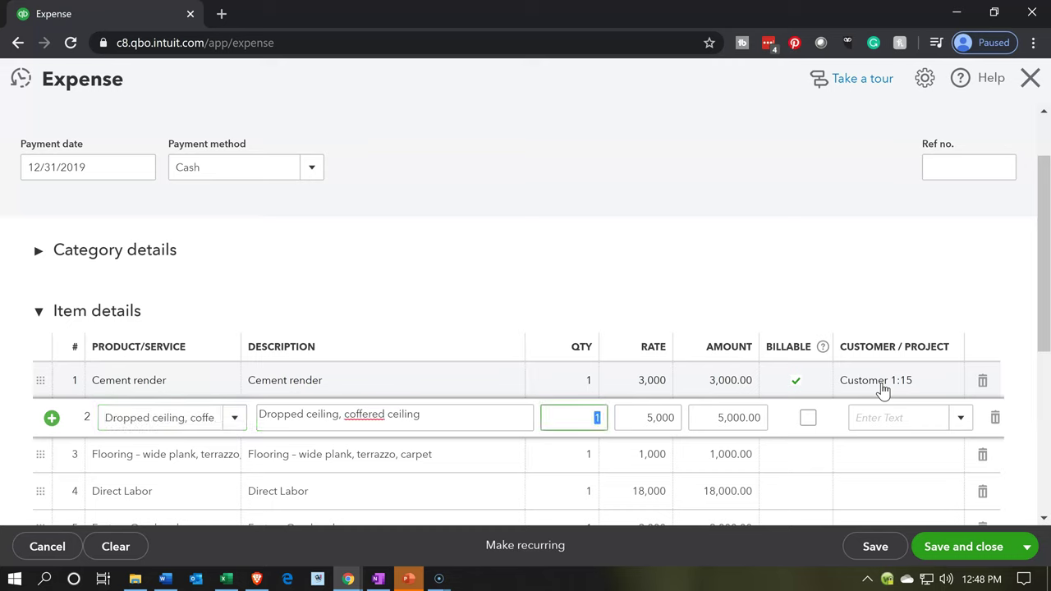
key(Tab)
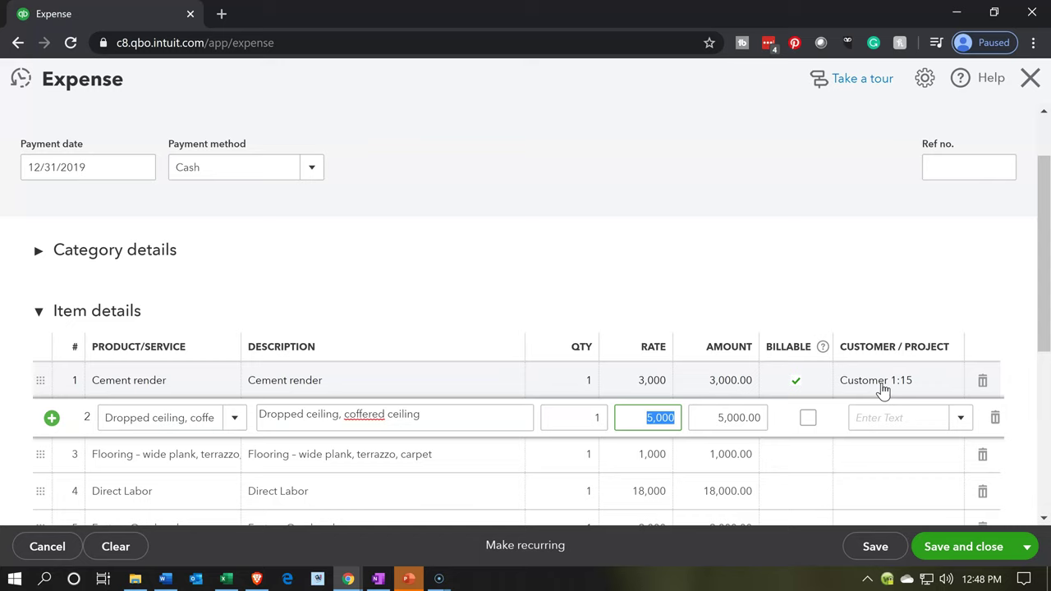
text(2000)
key(Tab)
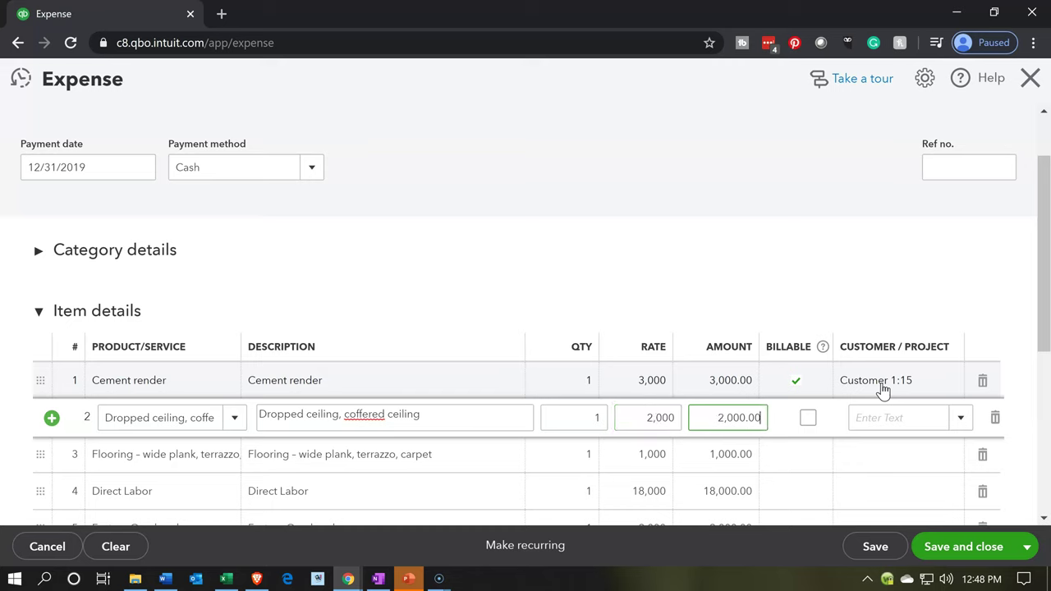
Mark the Dropped ceiling line as billable and assign it to Customer 1's project 15.
click(808, 419)
click(887, 417)
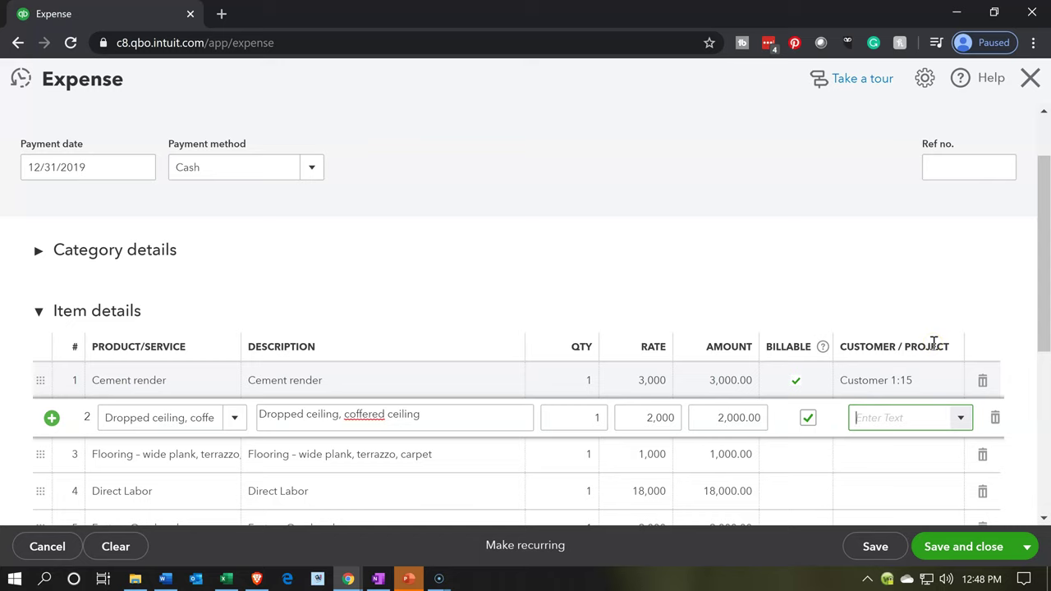
text(15)
key(Down)
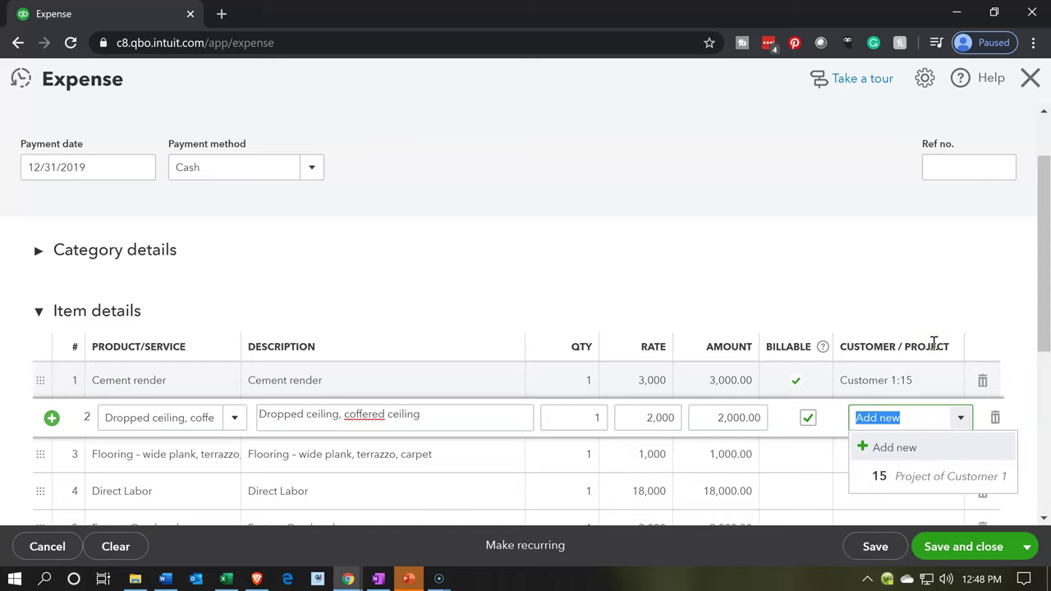
key(Down)
key(Tab)
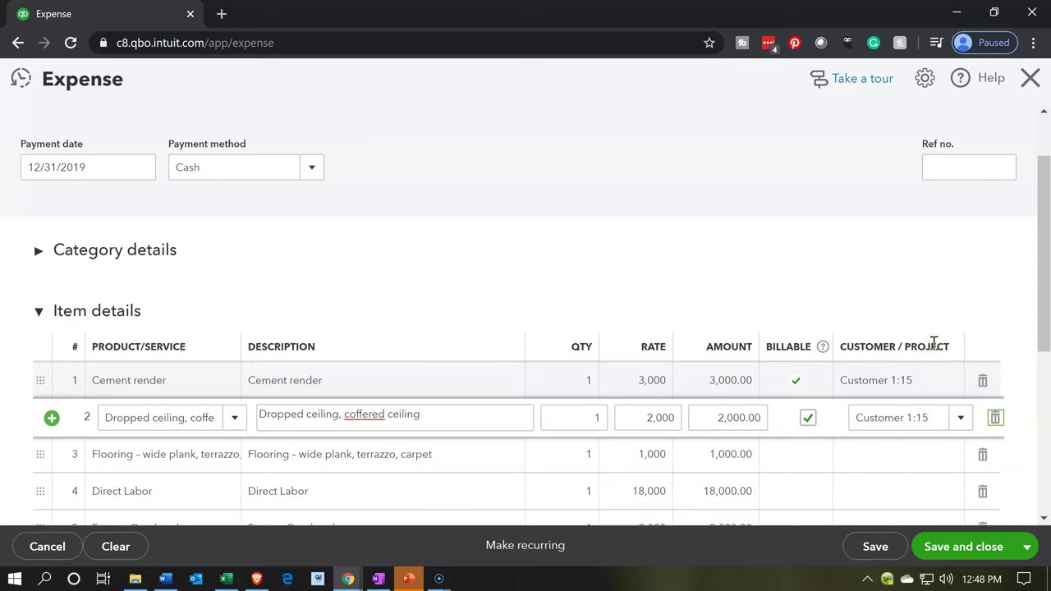
Replace the Flooring product on the third item line with the first Marble item.
key(Tab)
key(Tab)
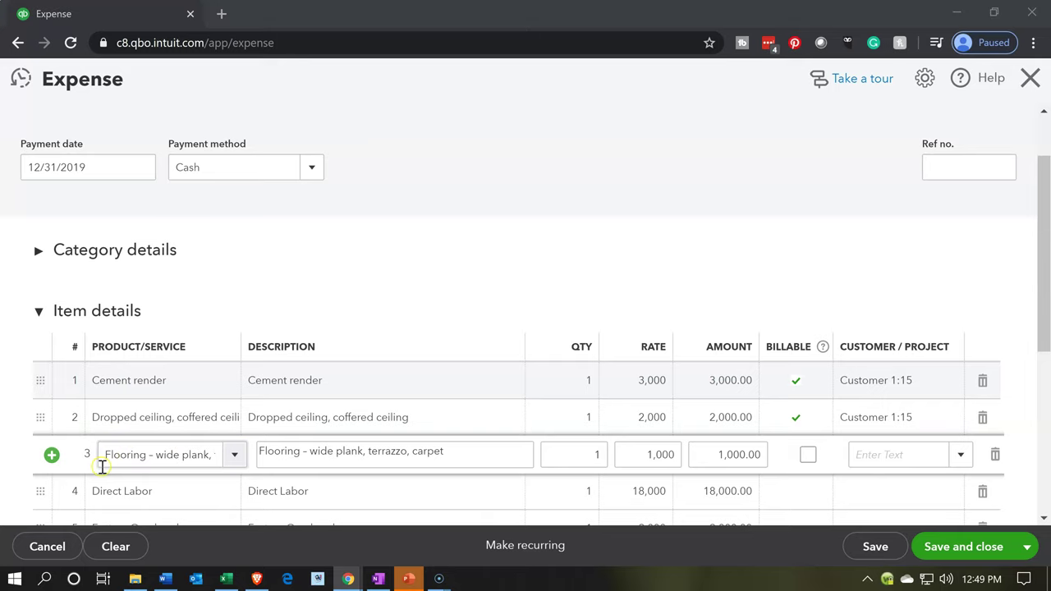
click(211, 452)
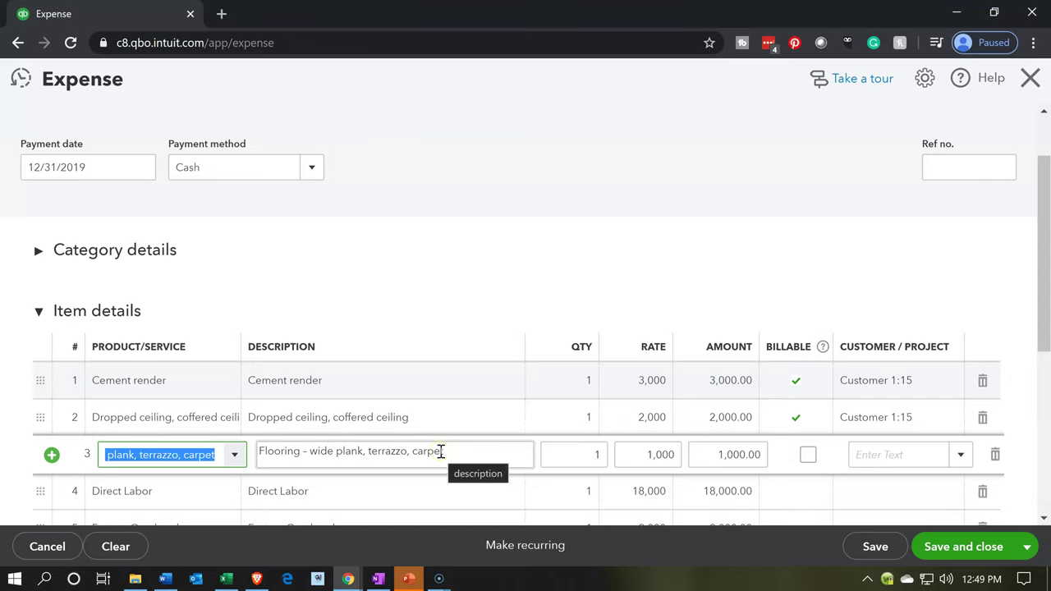
text(Mar)
key(BackSpace)
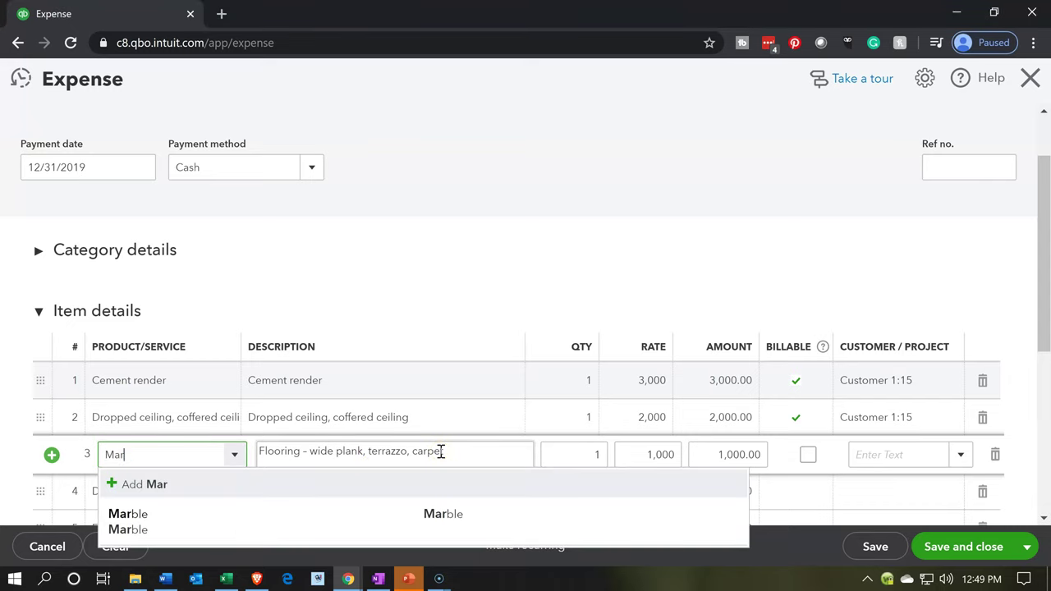
key(Down)
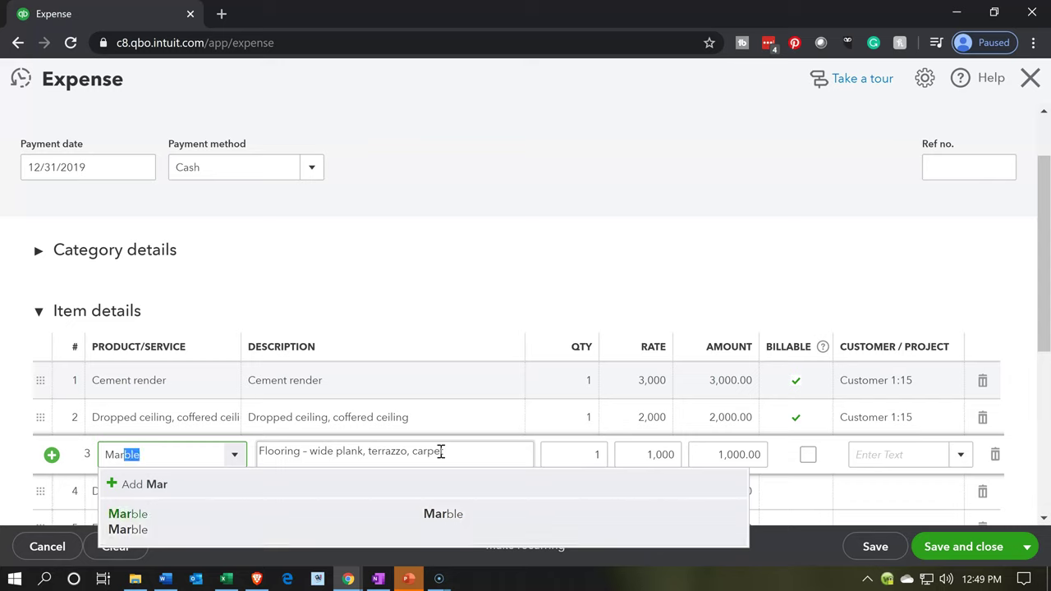
key(Tab)
key(Tab)
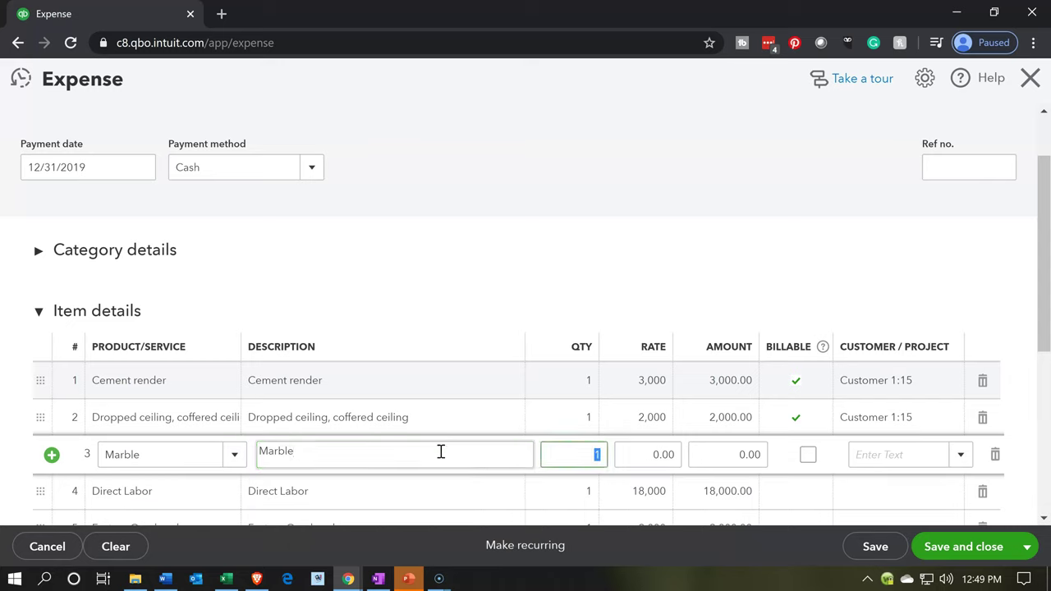
Set the rate of the Marble item line to 5,000.
key(Tab)
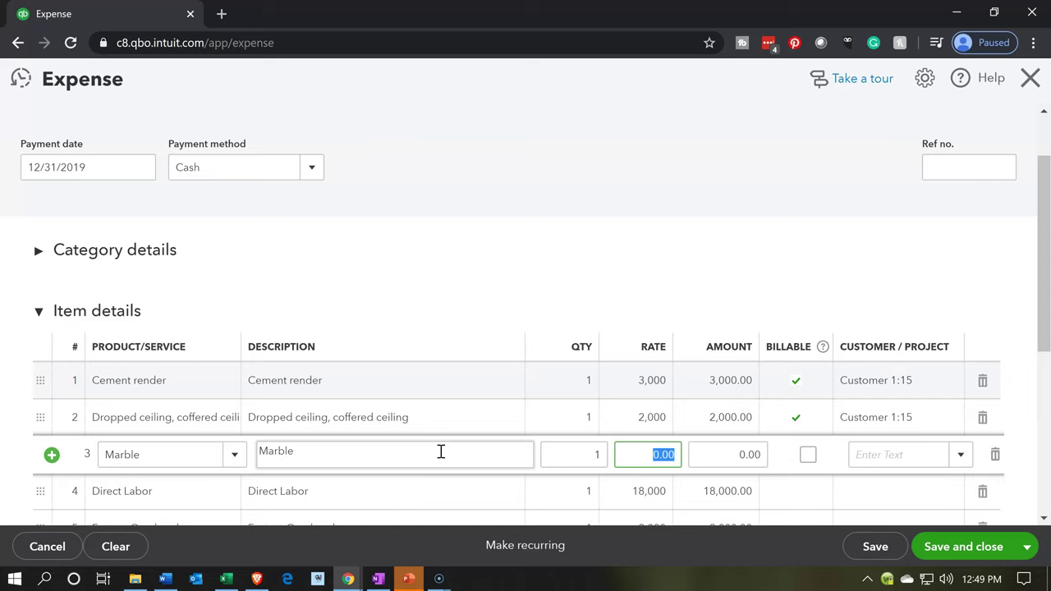
text(5000)
key(Tab)
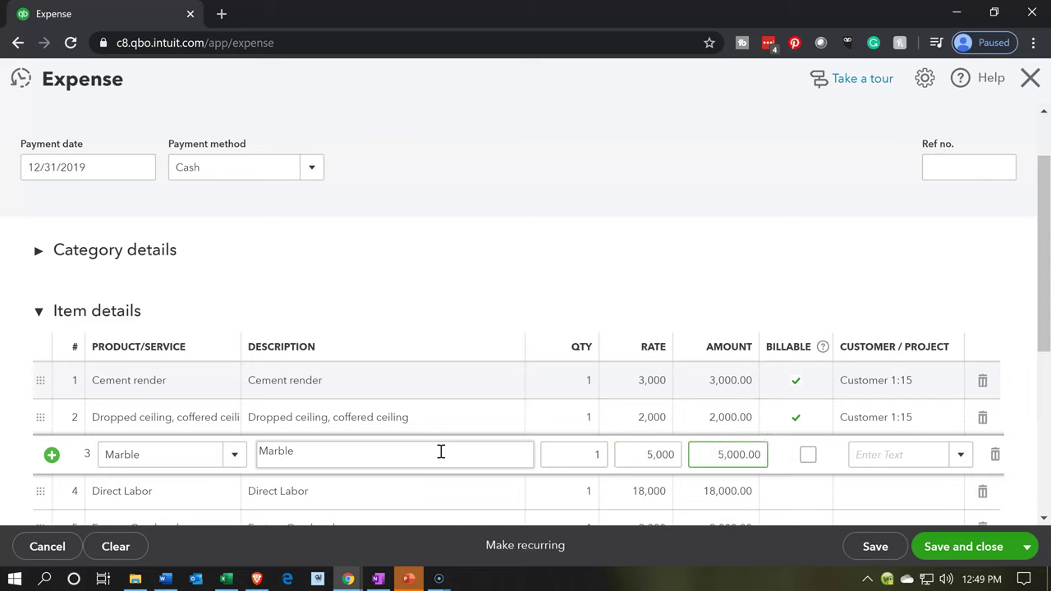
Mark the Marble line as billable and assign it to Customer 1's project 15.
click(808, 455)
key(Tab)
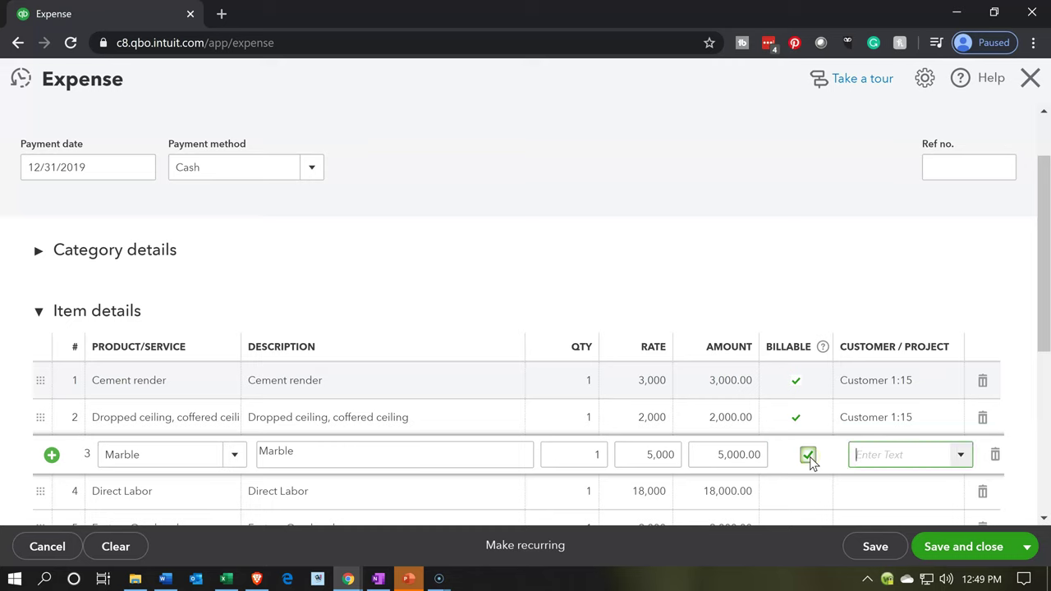
text(15)
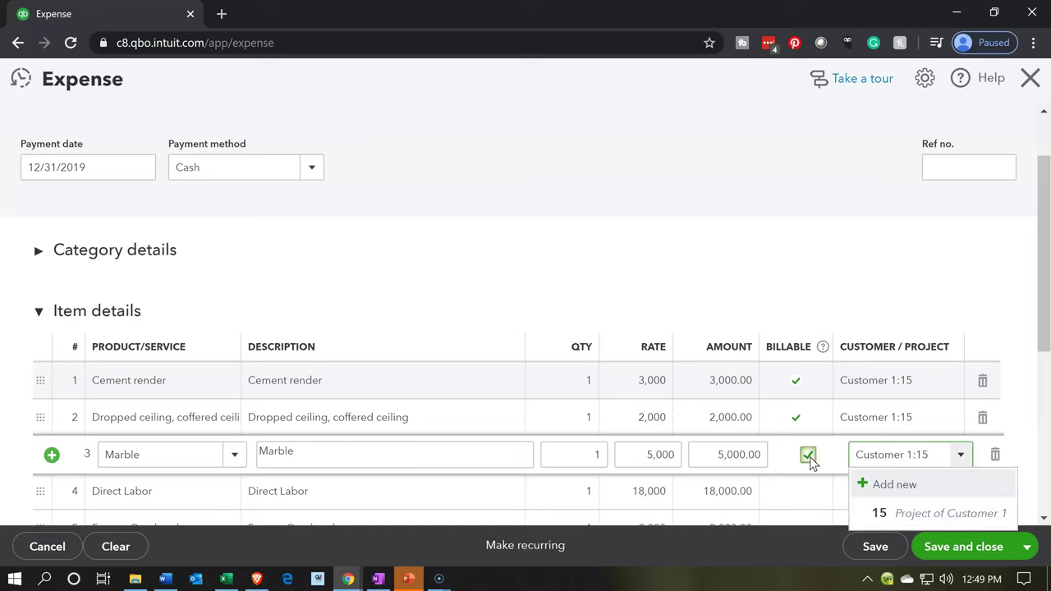
key(Down)
key(Tab)
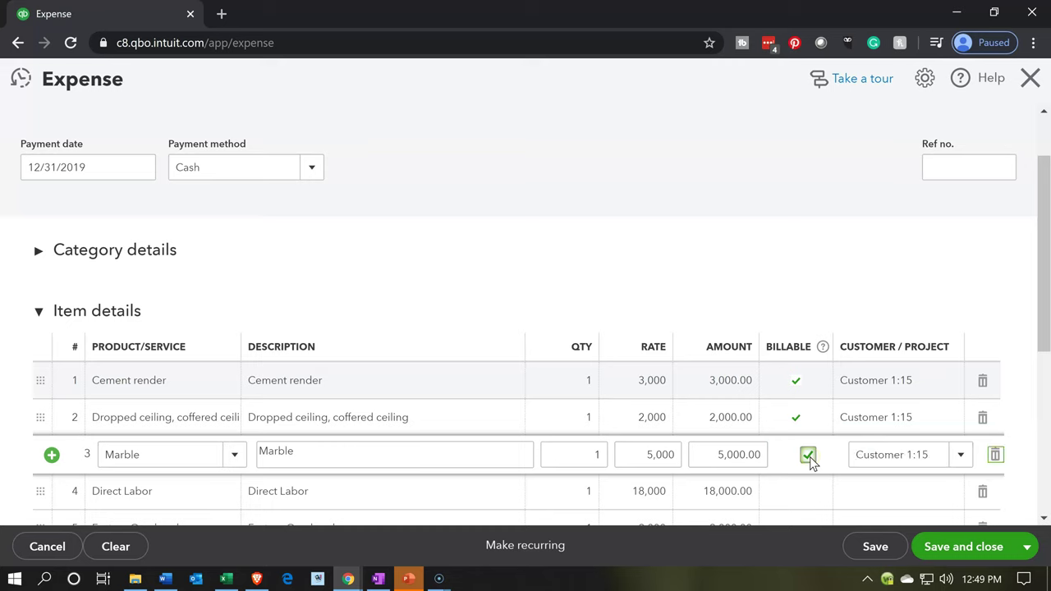
Replace the Direct Labor product on the fourth item line with the first Paint, wood stain, faux finishing item.
key(Tab)
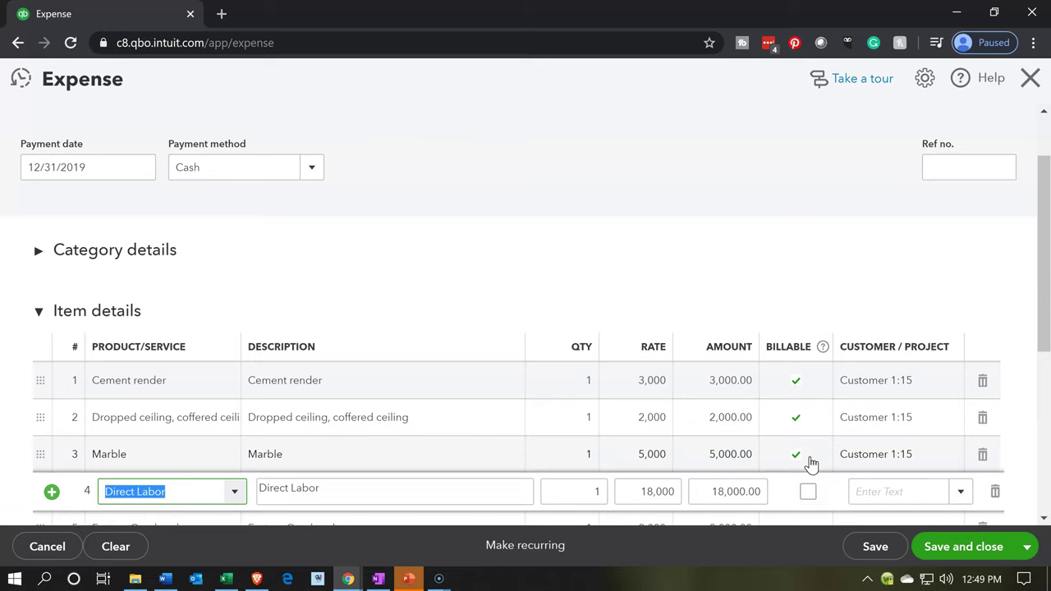
text(Pain)
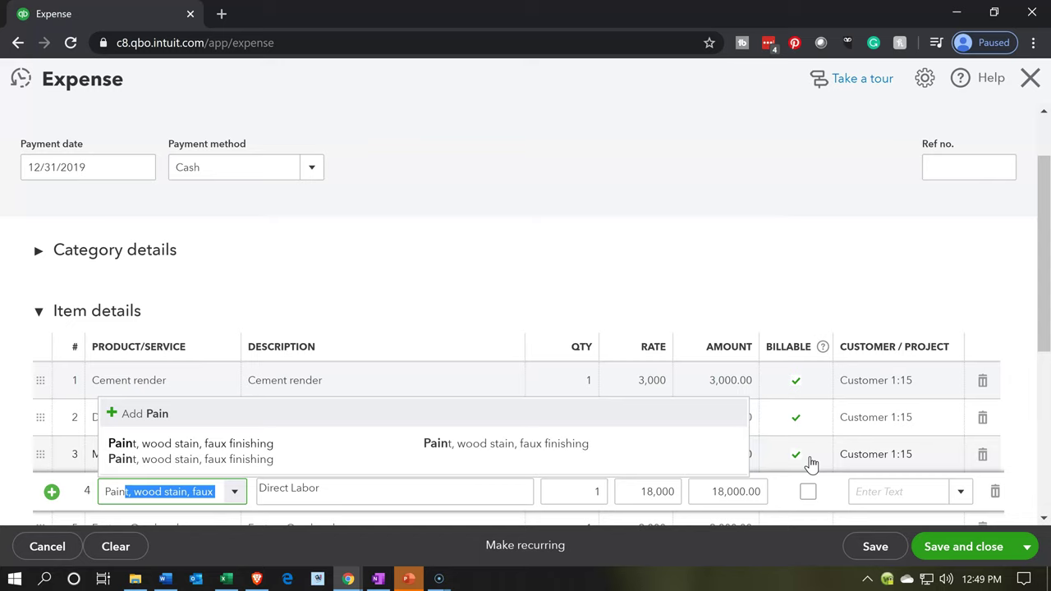
key(BackSpace)
key(Down)
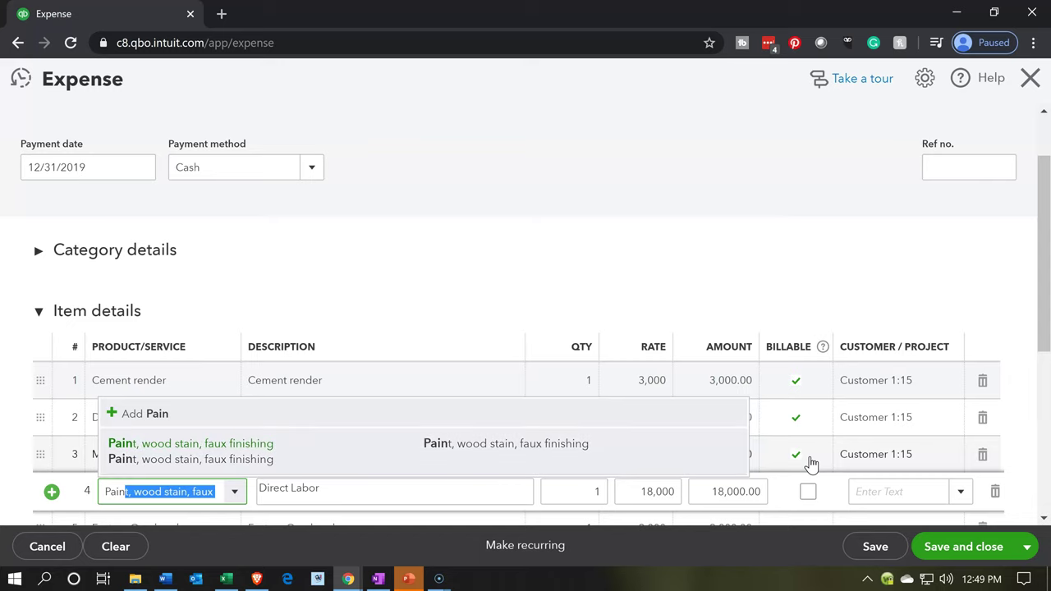
key(Tab)
key(Tab)
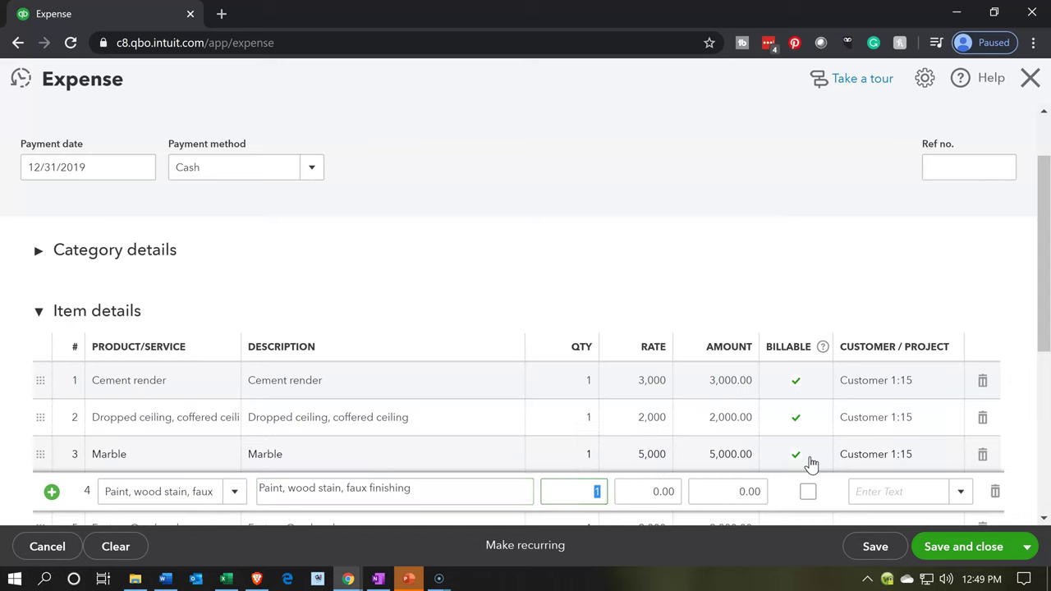
Set the rate of the Paint, wood stain, faux finishing item line to 3,000.
key(Tab)
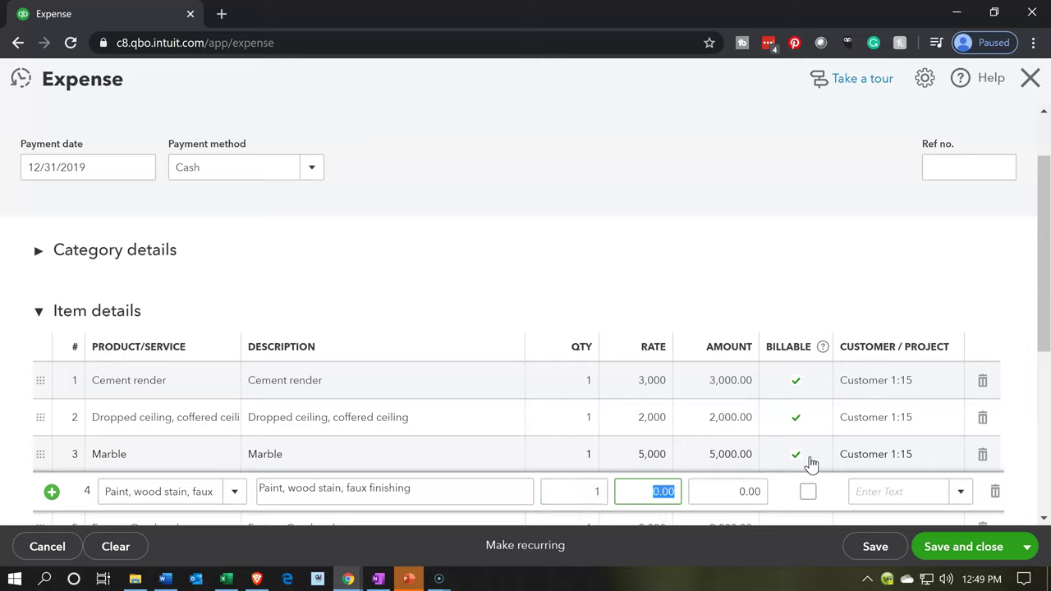
text(3000)
key(Tab)
Mark the Paint, wood stain line as billable and assign it to Customer 1's project 15.
click(808, 492)
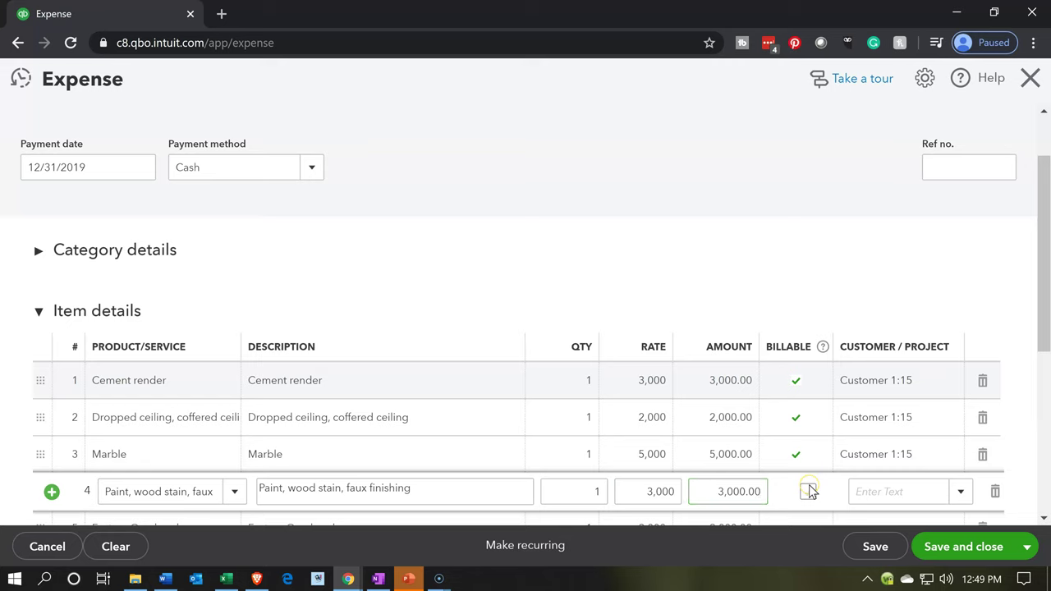
key(Tab)
text(Cu)
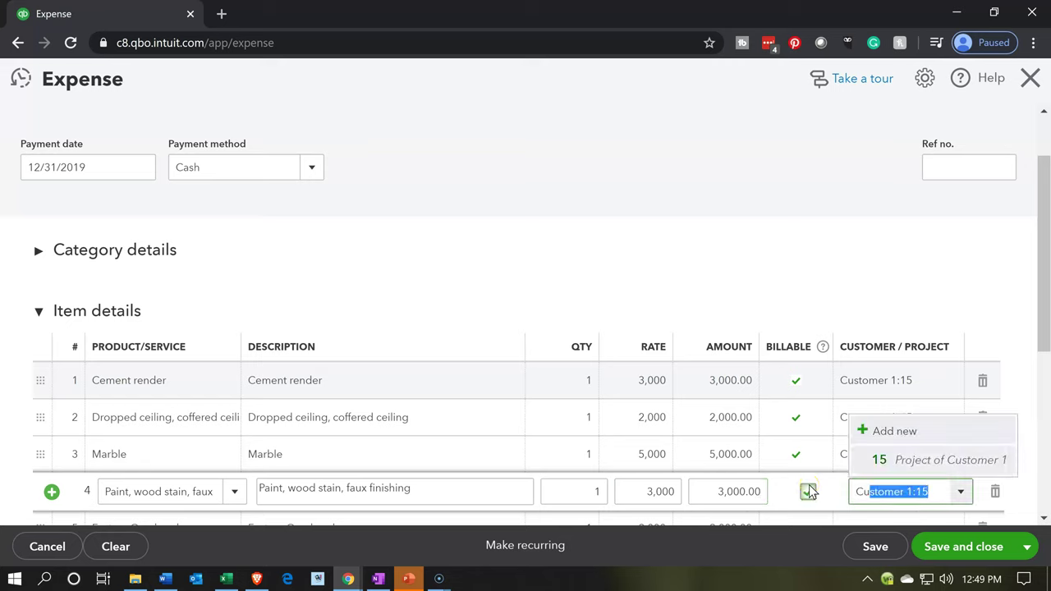
key(Tab)
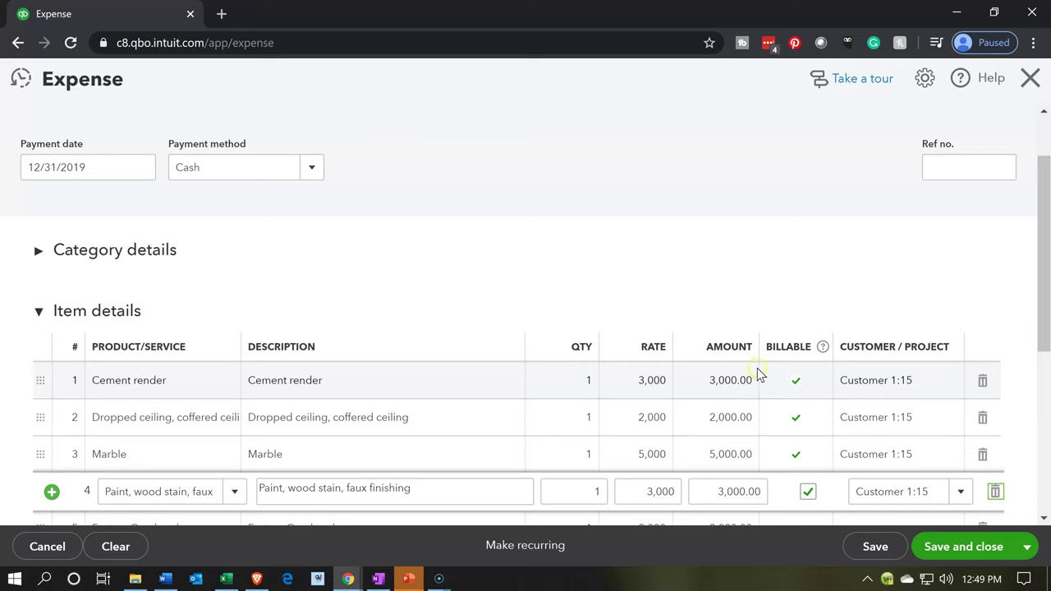
Review the expense's item lines and total, check Job 15's direct materials cost in the Excel workbook, and return to the expense form.
scroll(699, 307, down, 1)
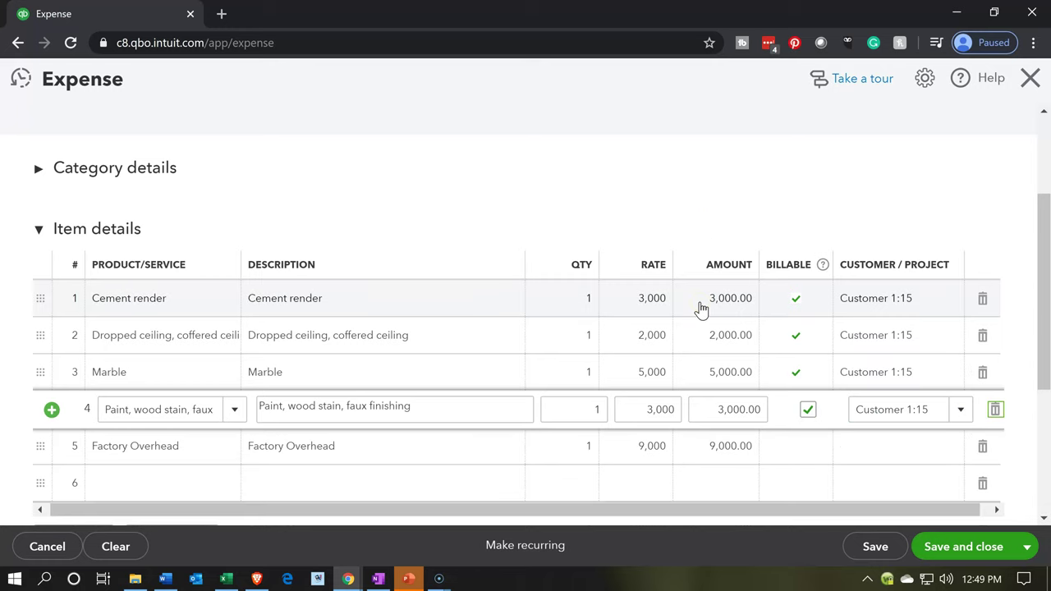
scroll(698, 307, down, 1)
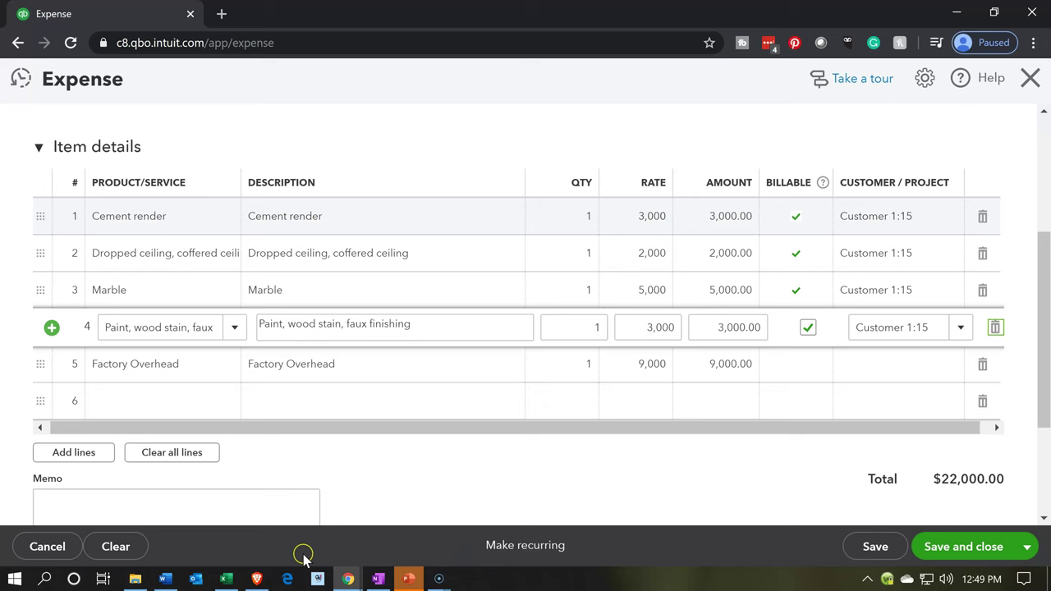
click(228, 578)
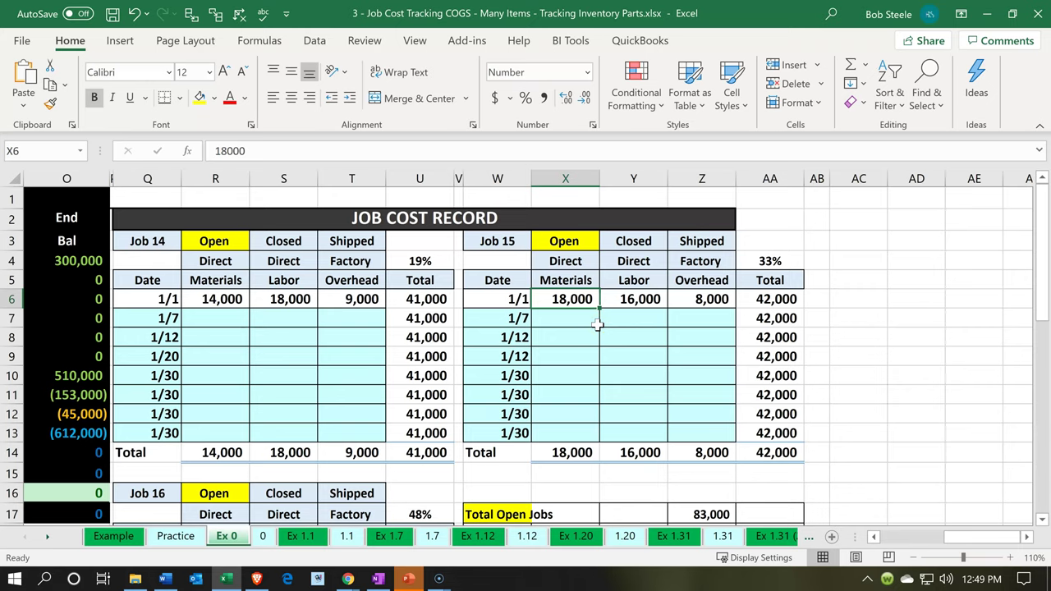
key(alt+Tab)
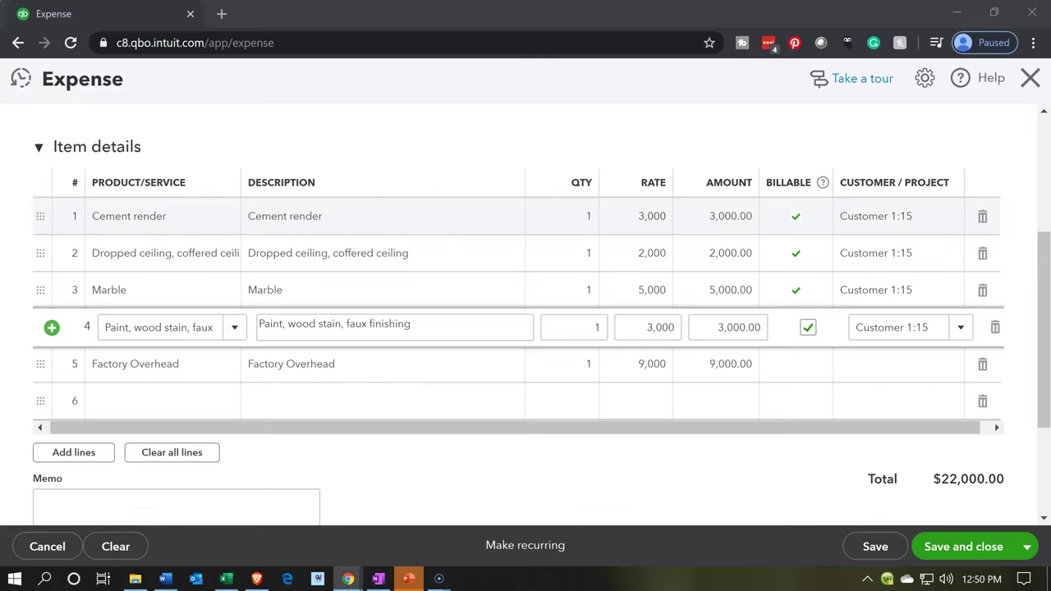
Replace the Factory Overhead product on the fifth item line with Plaster & gypsum board.
click(173, 372)
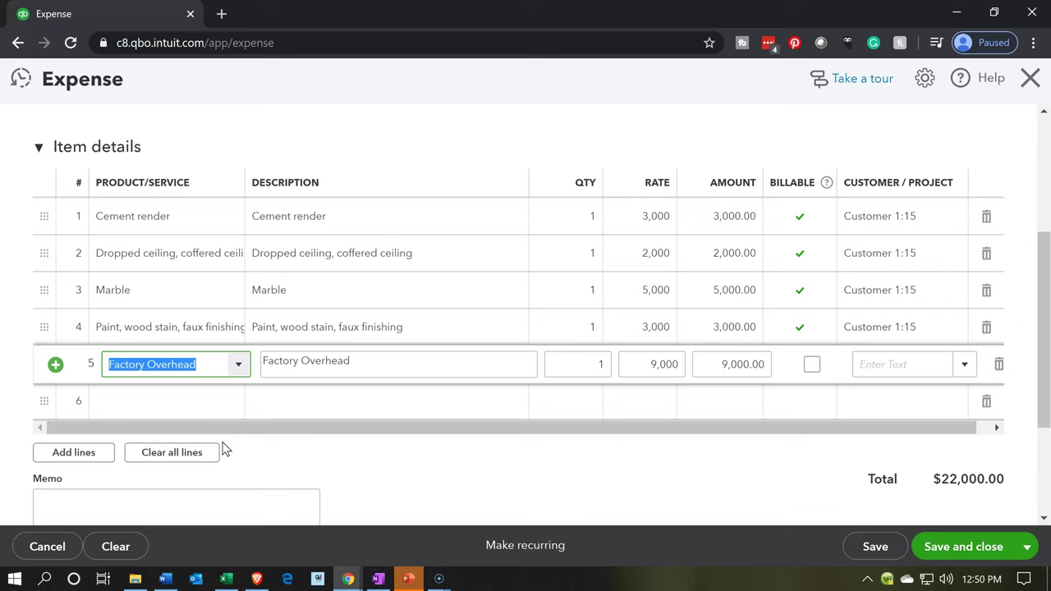
text(Plas)
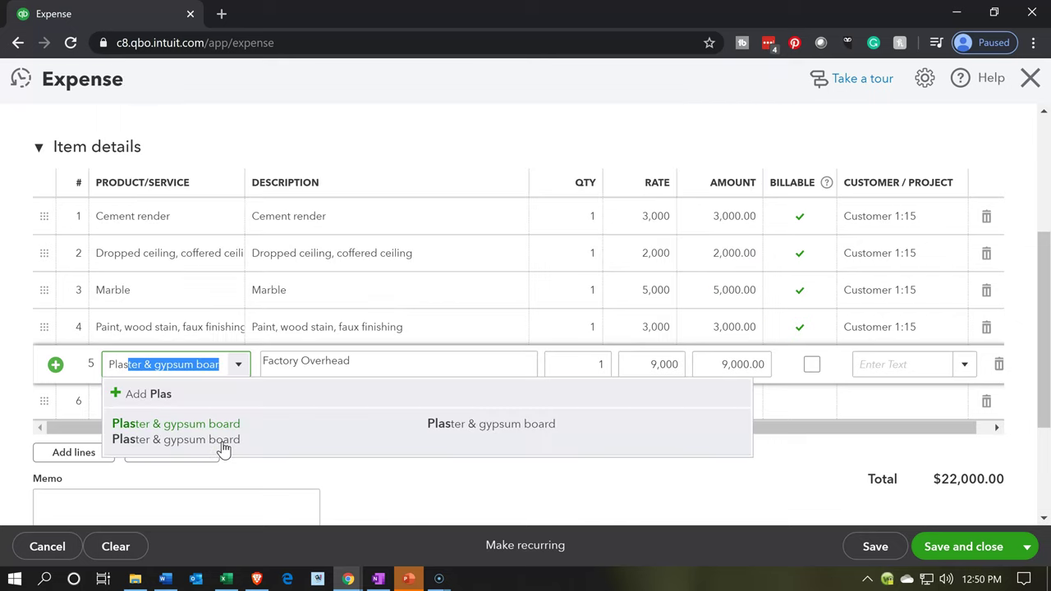
key(BackSpace)
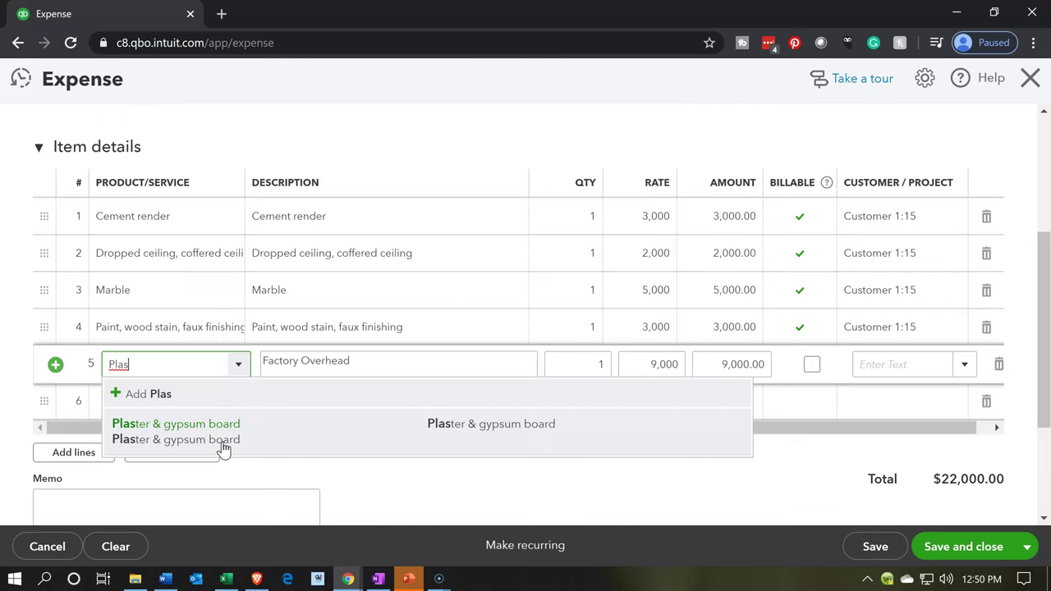
click(222, 444)
key(Tab)
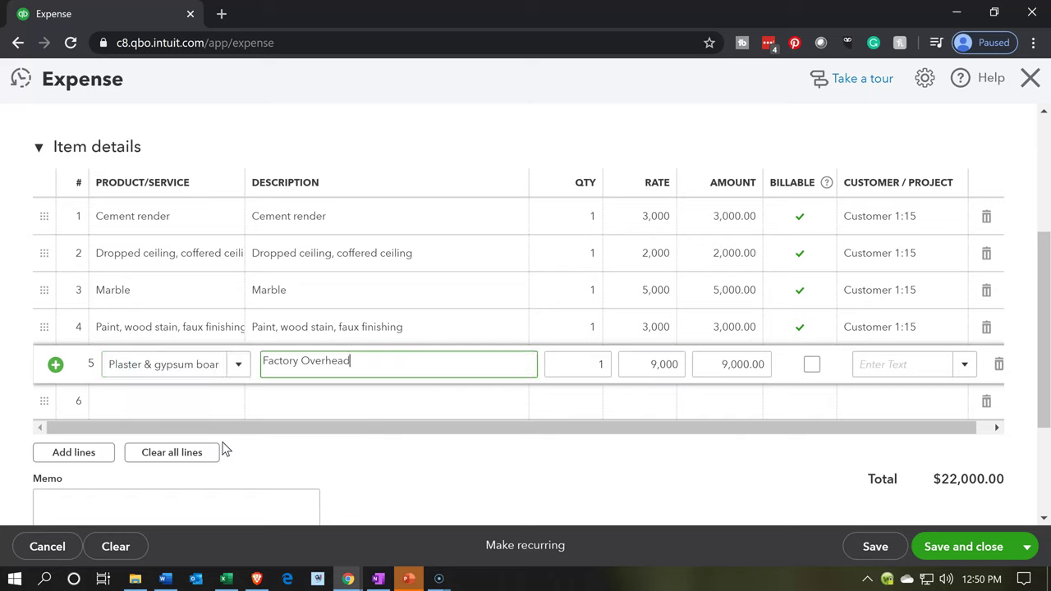
Clear the leftover Factory Overhead description from the Plaster & gypsum board line.
key(BackSpace)
key(BackSpace)
key(BackSpace)
key(BackSpace)
key(BackSpace)
key(BackSpace)
key(BackSpace)
key(BackSpace)
key(BackSpace)
key(BackSpace)
key(BackSpace)
key(BackSpace)
key(BackSpace)
key(BackSpace)
key(BackSpace)
key(BackSpace)
Set the rate of the Plaster & gypsum board item line to 2,000.
key(Tab)
key(Tab)
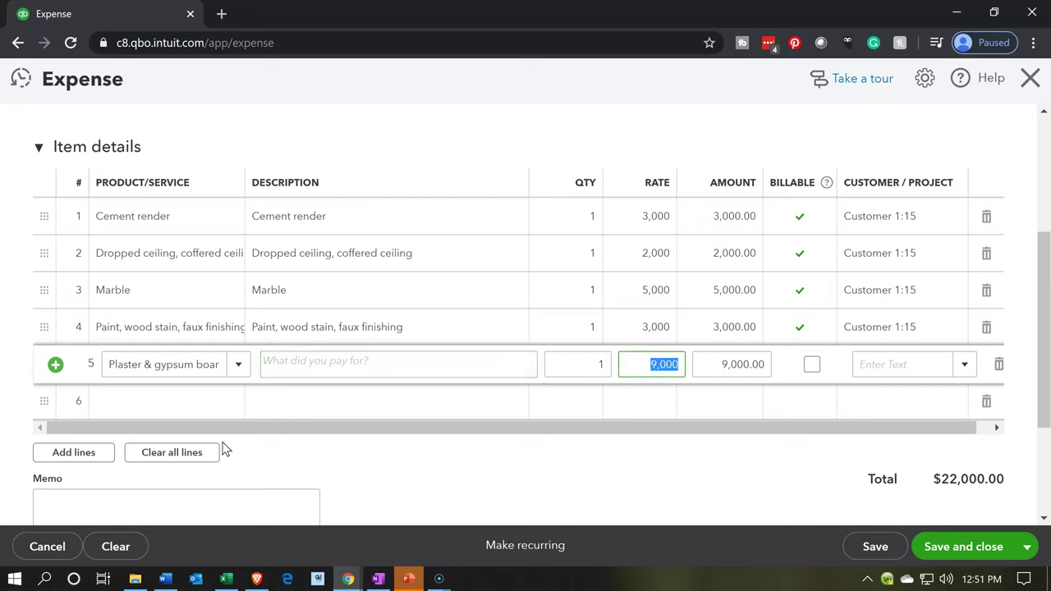
text(2000)
key(Tab)
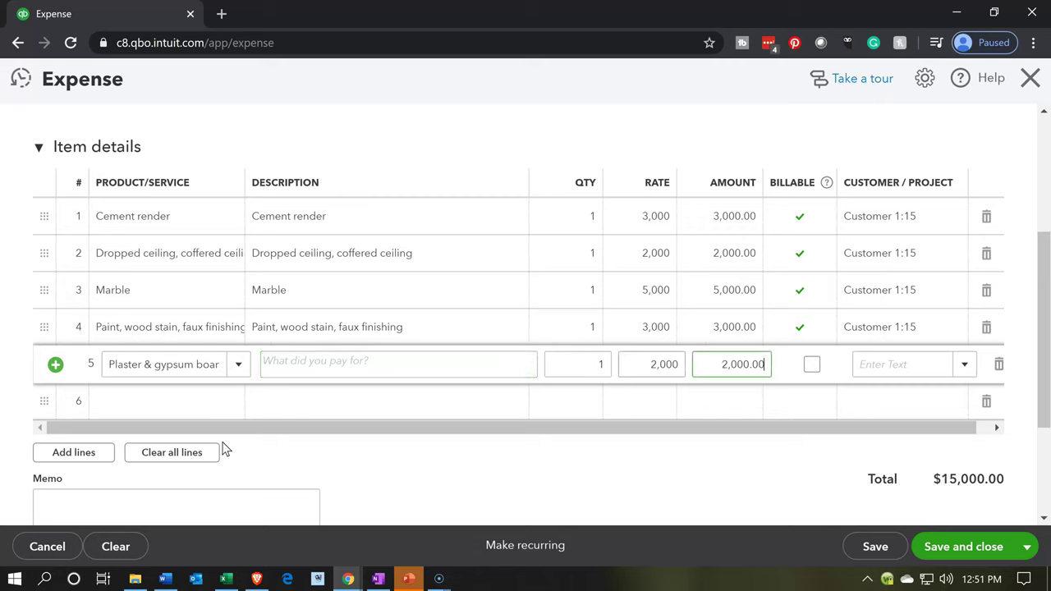
Add a billable Surface finishing item as the sixth line with quantity 1 and a rate of 3,000.
key(Tab)
key(Tab)
key(Tab)
key(Tab)
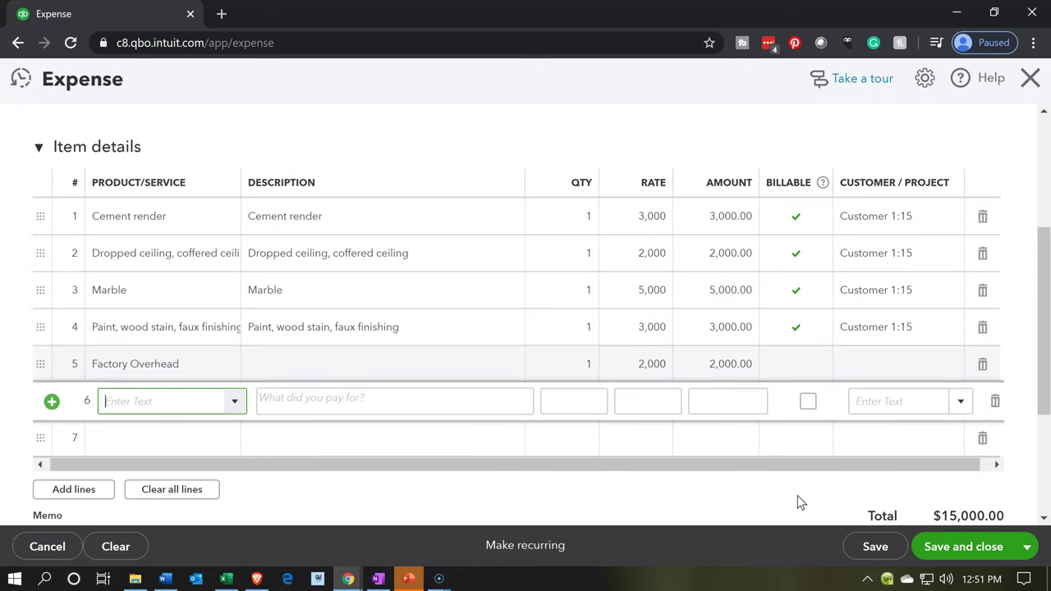
text(Surface finishing)
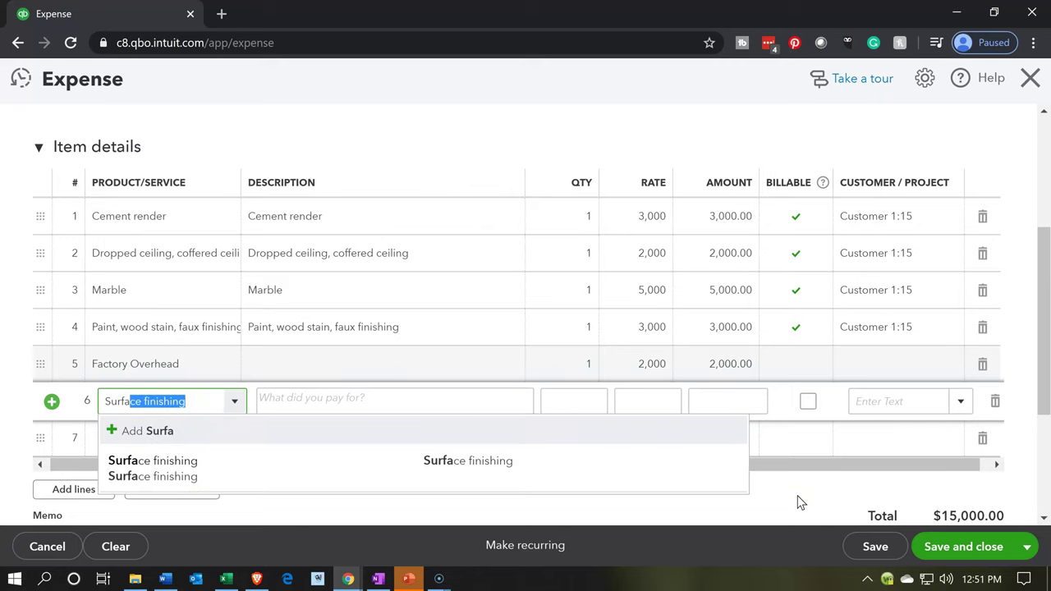
key(Tab)
key(Tab)
text(1)
key(Tab)
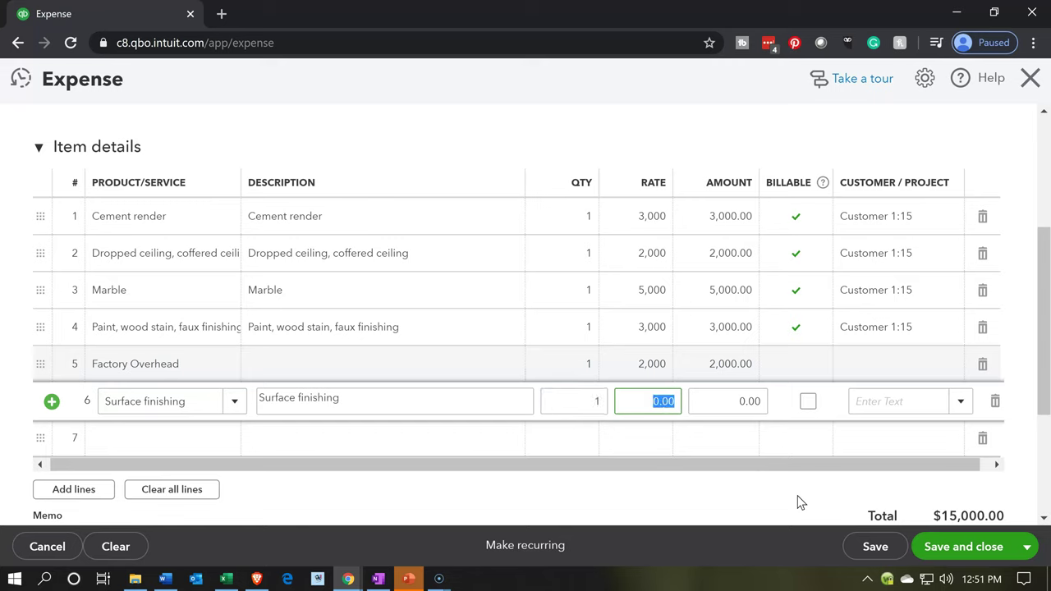
text(3000)
key(Tab)
key(Tab)
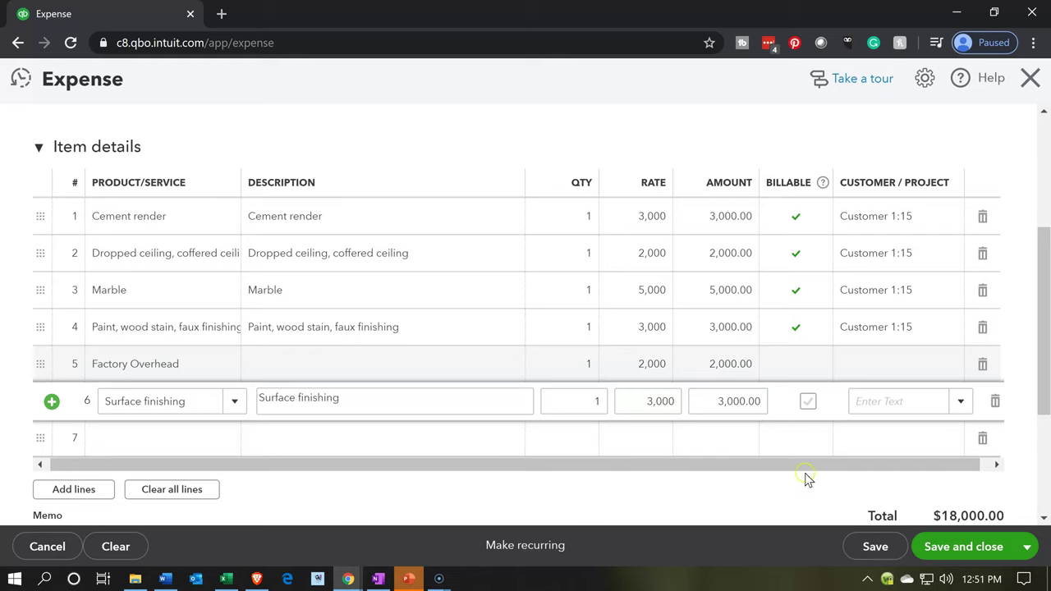
click(808, 403)
Mark the fifth item line as billable and assign it to the Customer 1:15 project.
click(800, 369)
click(810, 367)
click(904, 362)
text(Customer 1:15)
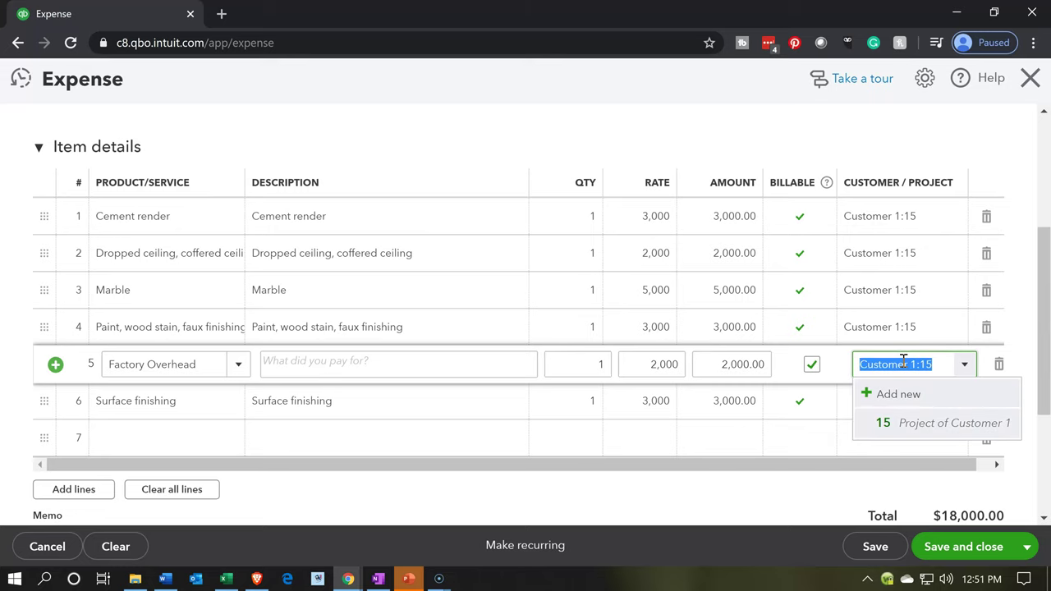
Assign the Surface finishing line to project 15 of Customer 1.
click(903, 410)
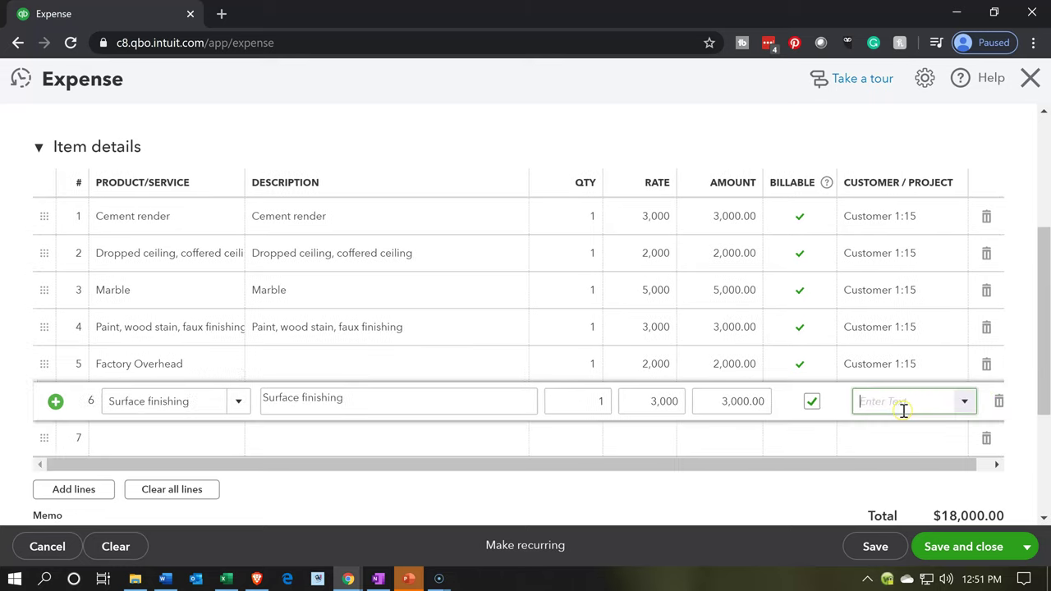
text(15)
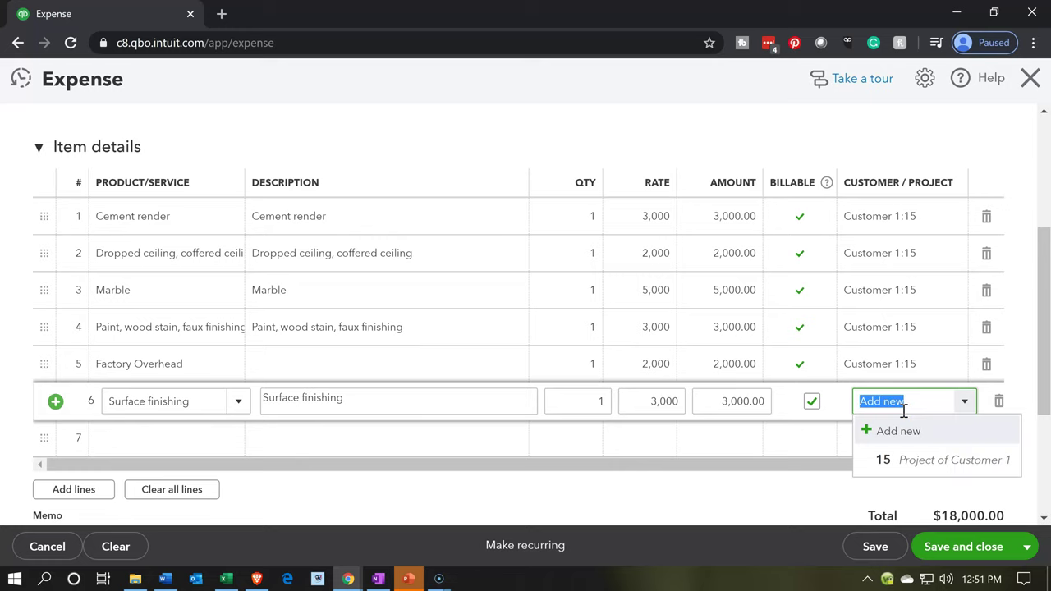
key(Tab)
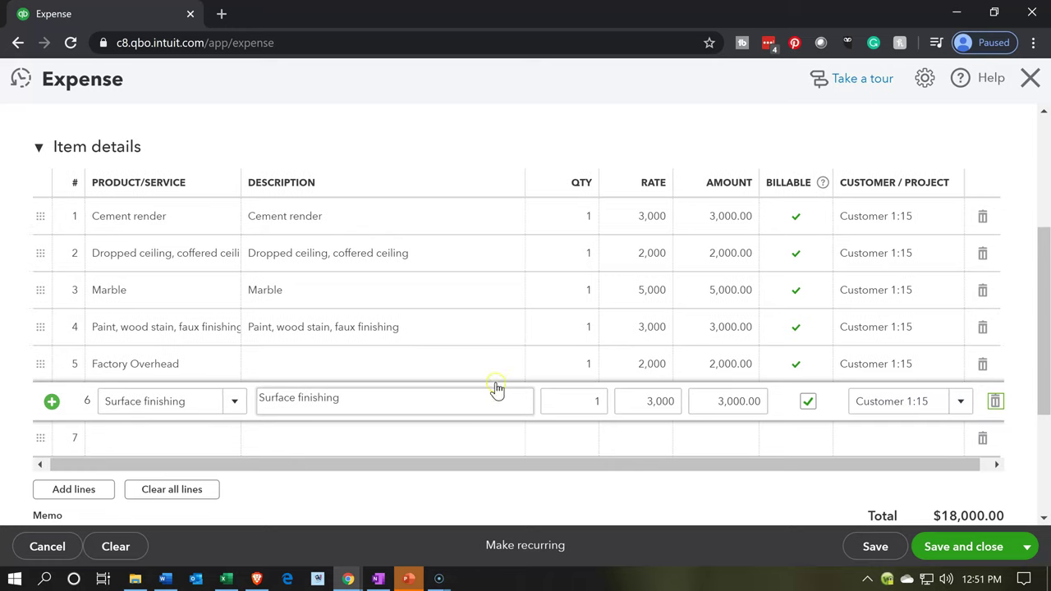
scroll(483, 359, up, 1)
scroll(482, 359, down, 1)
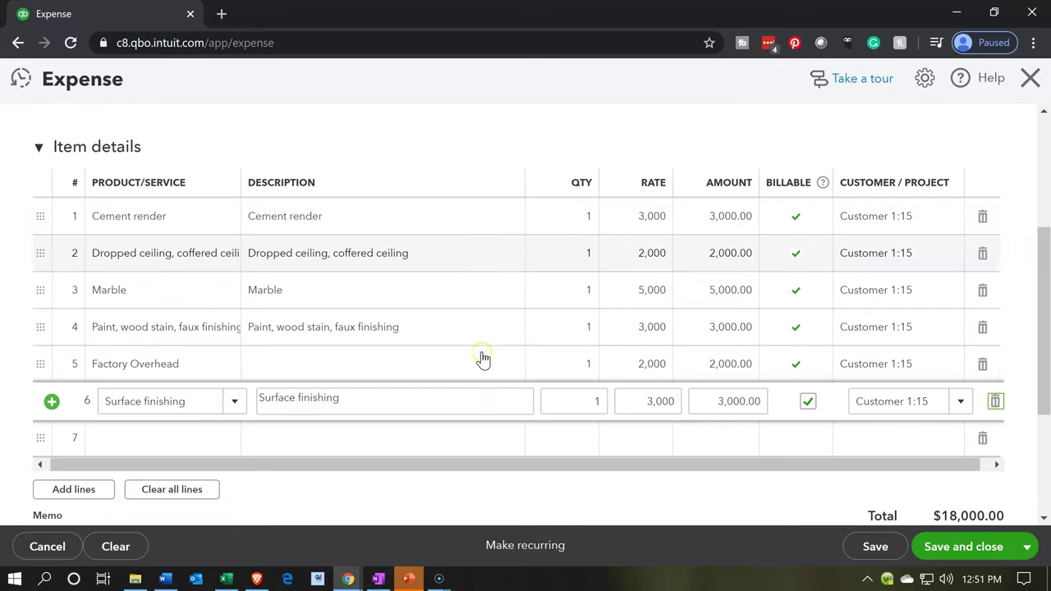
Check Job 15's beginning direct labor cost in the Excel job cost record and return to the expense form.
click(228, 579)
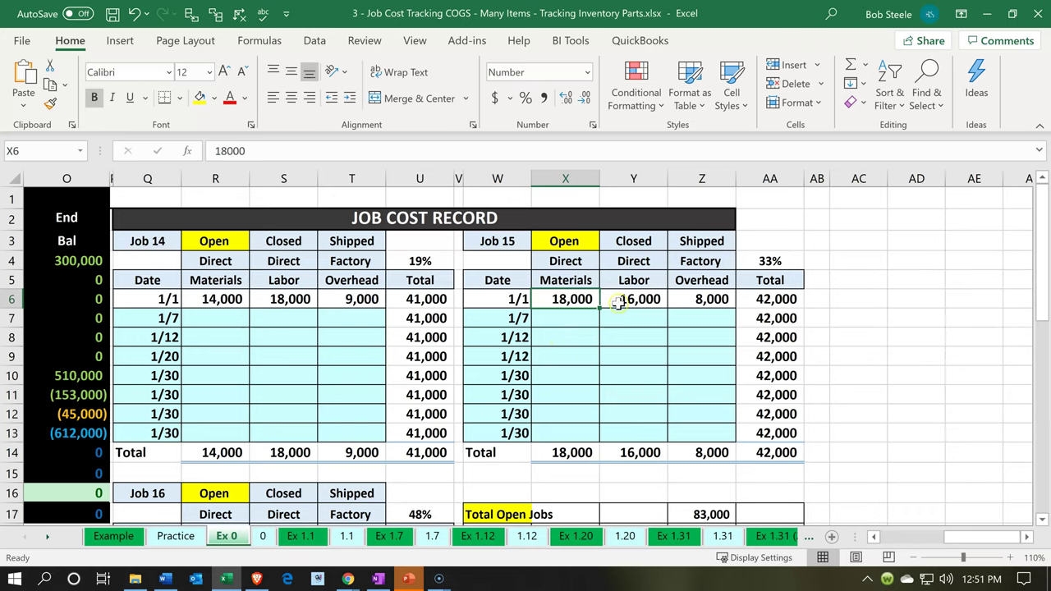
click(620, 302)
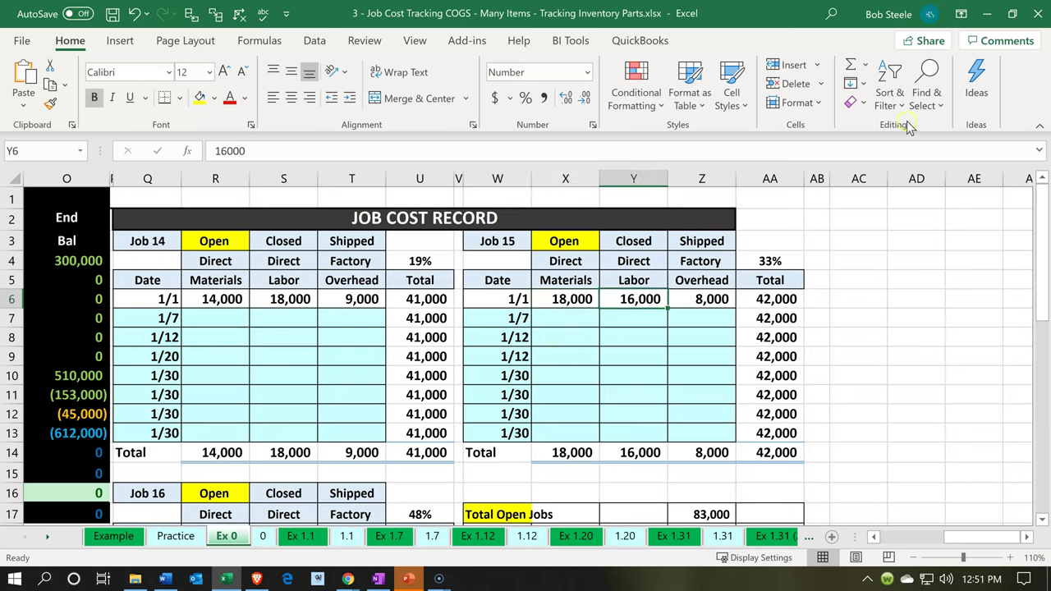
click(988, 17)
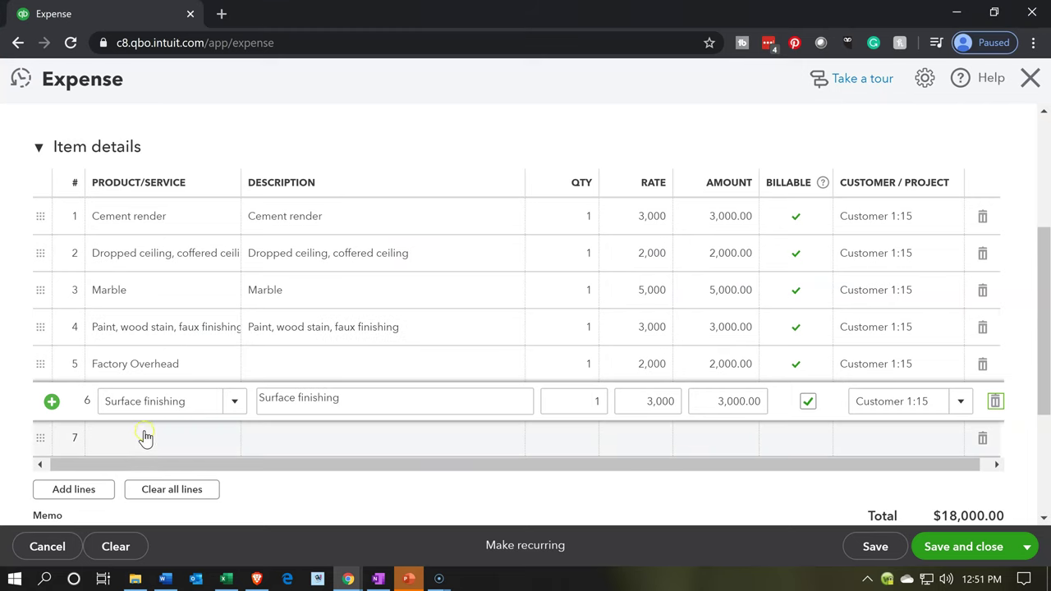
Add the Direct Labor item as the seventh line with its default description and quantity.
click(130, 437)
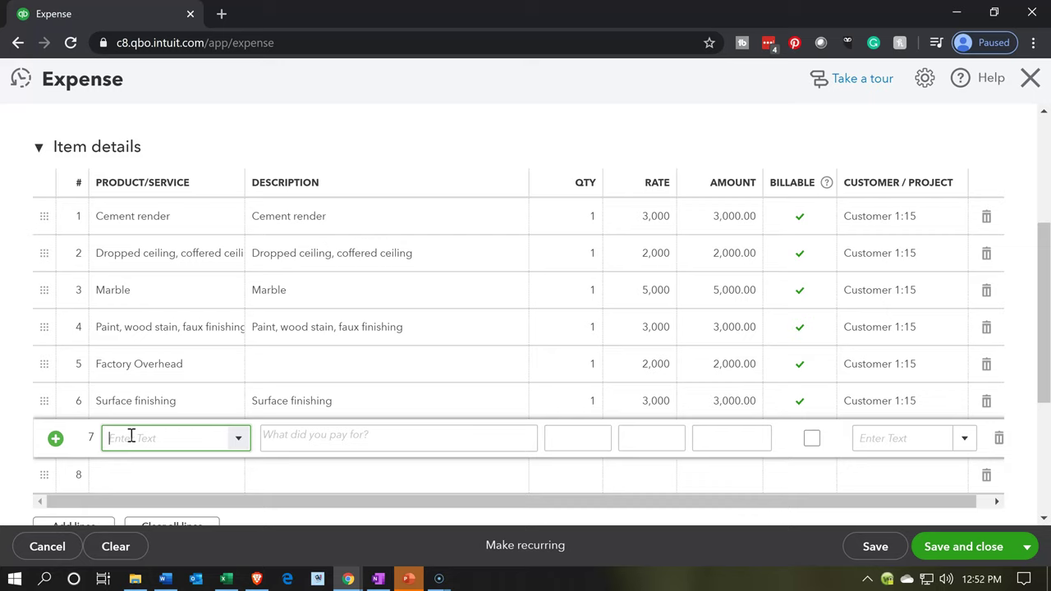
text(Lab)
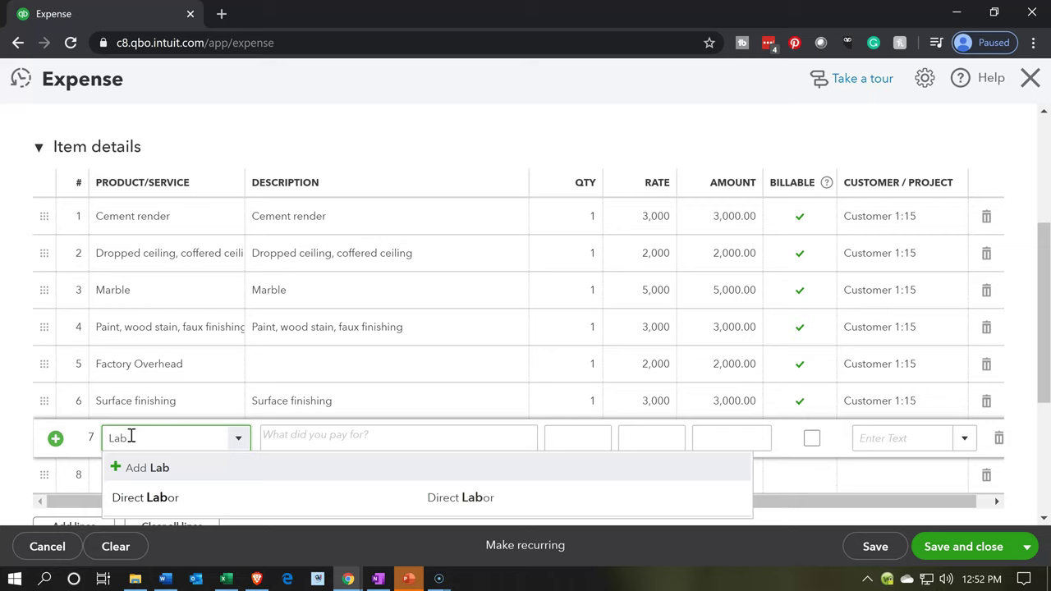
key(Down)
key(Tab)
key(Tab)
key(Tab)
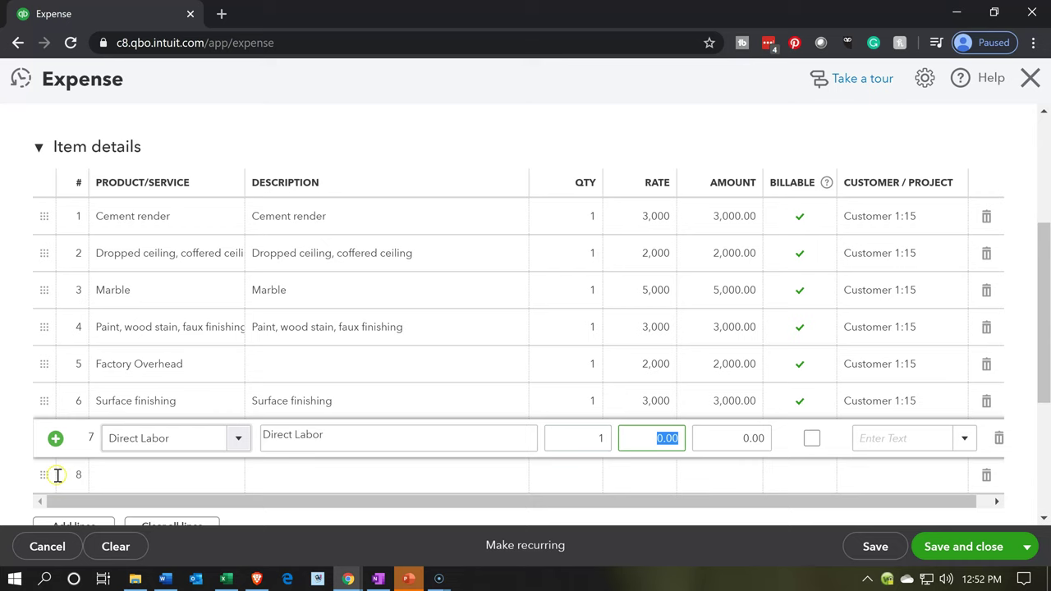
Recheck Job 15's direct labor cost in Excel and set the Direct Labor line's rate to 16,000.
click(226, 579)
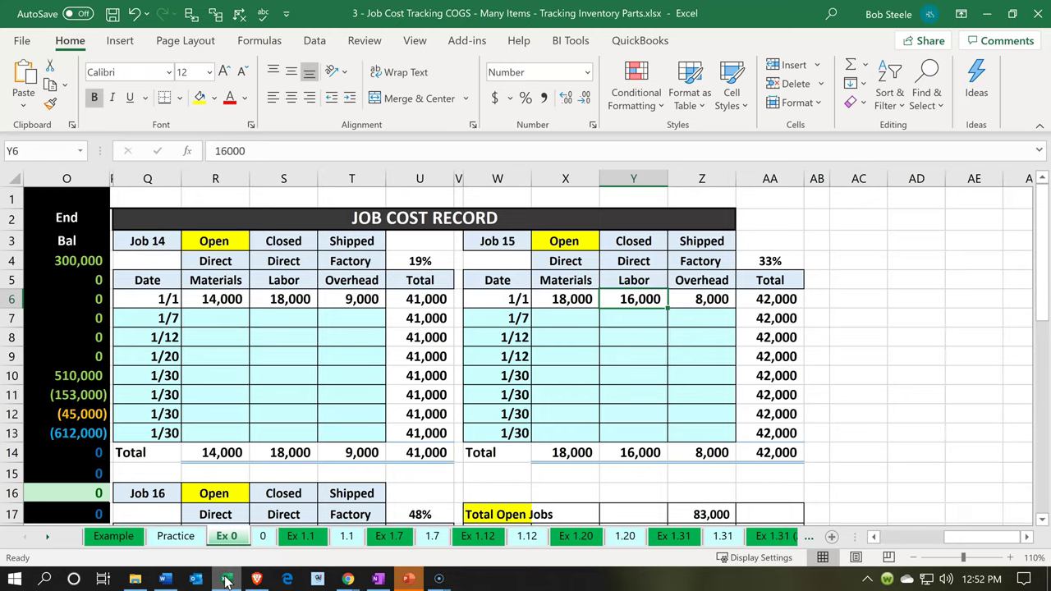
click(225, 580)
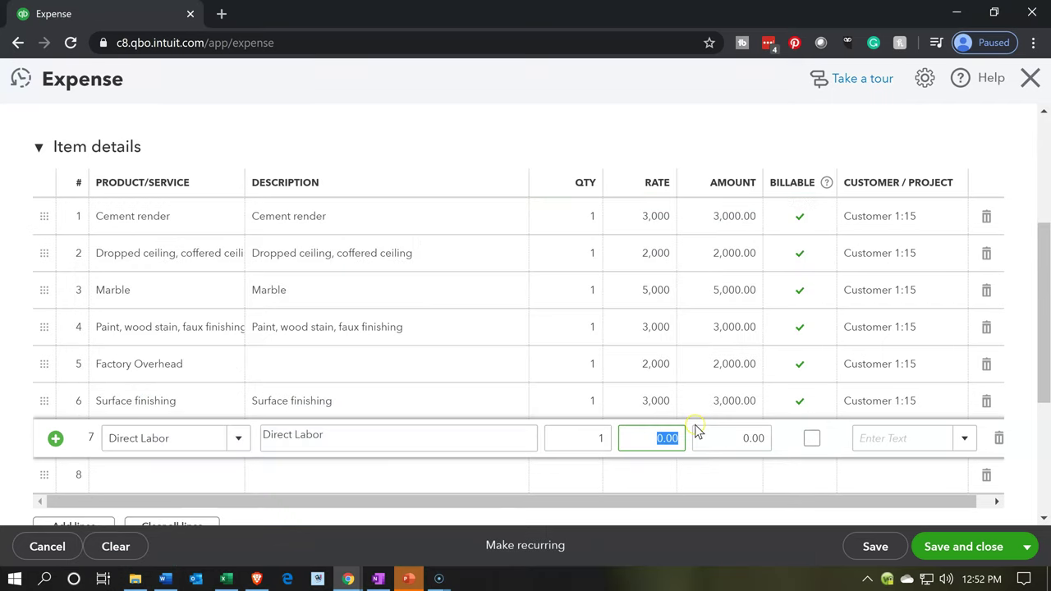
text(160000)
click(695, 426)
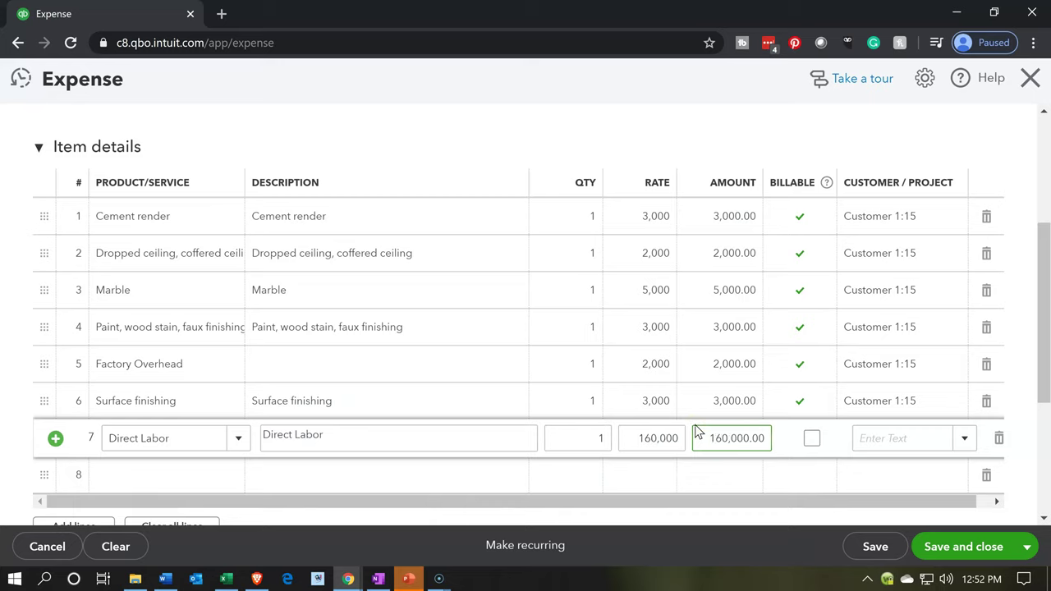
click(643, 439)
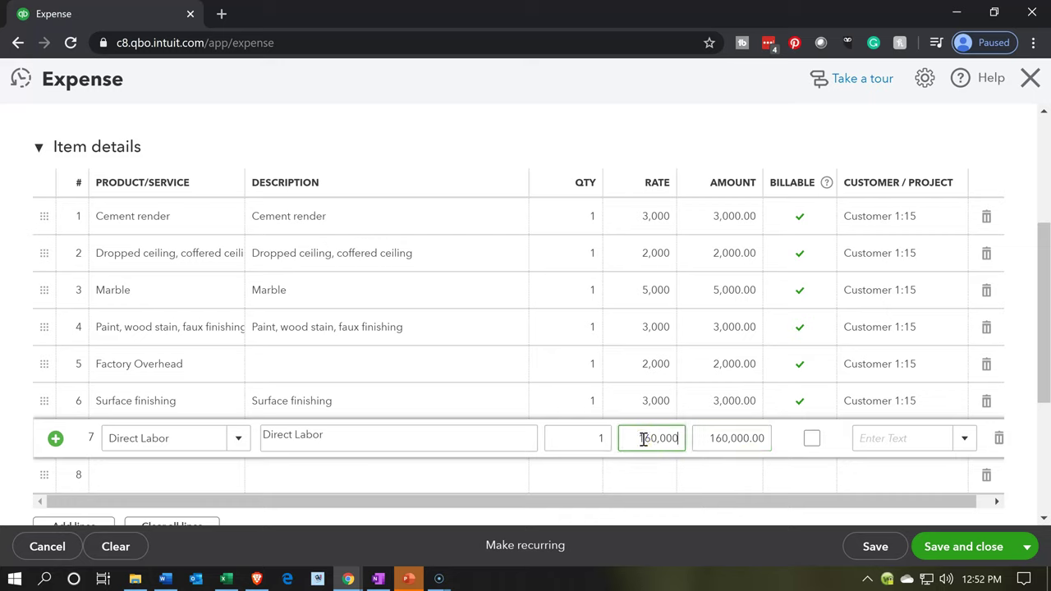
key(BackSpace)
key(Tab)
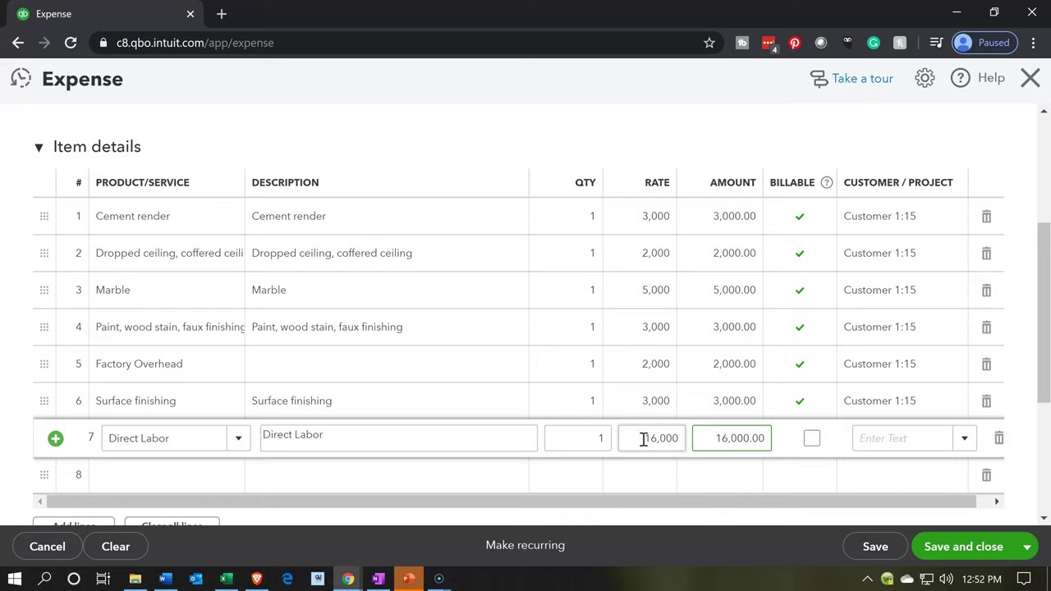
Mark the Direct Labor line as billable and assign it to project 15 of Customer 1.
click(814, 443)
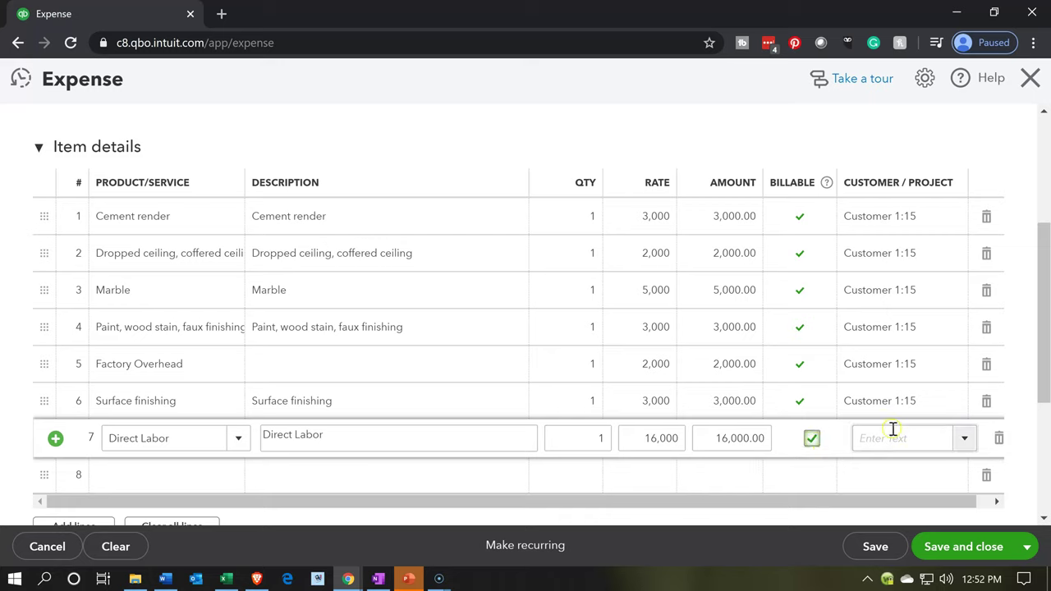
click(893, 444)
text(15)
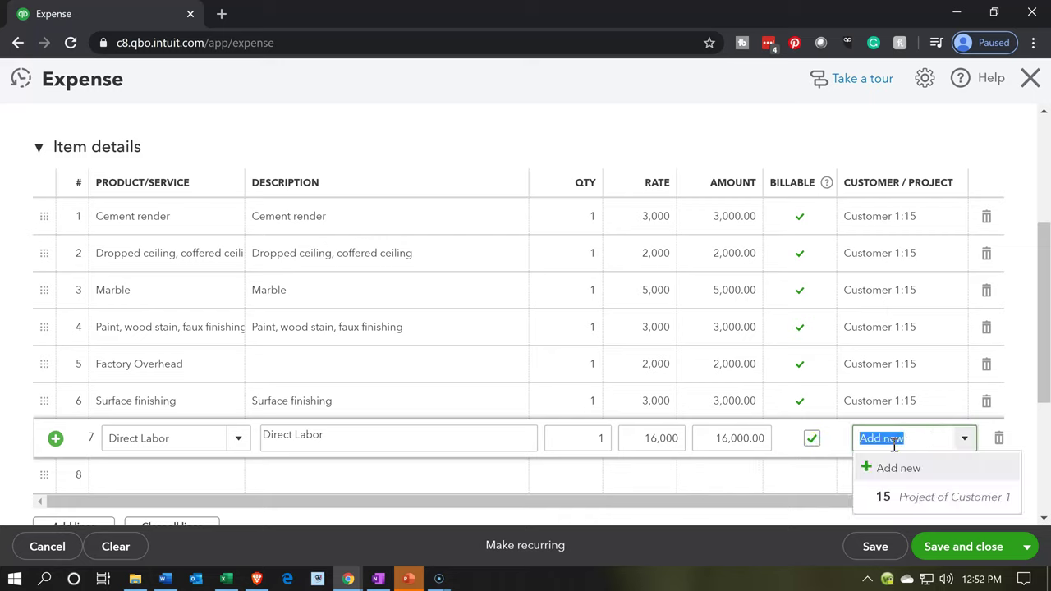
key(Tab)
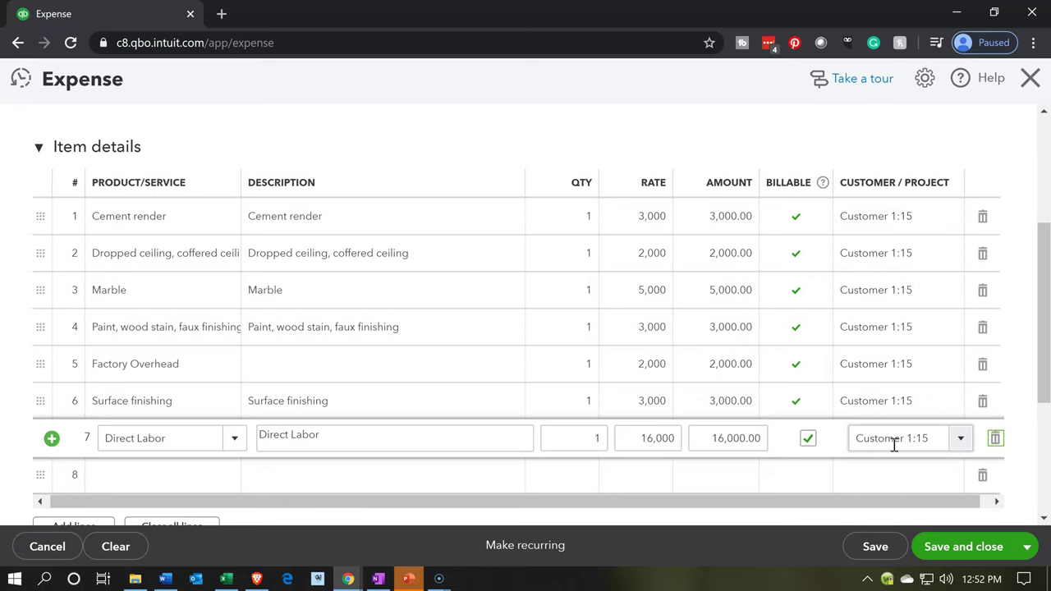
Add the Factory Overhead item as the eighth line of the expense.
key(Tab)
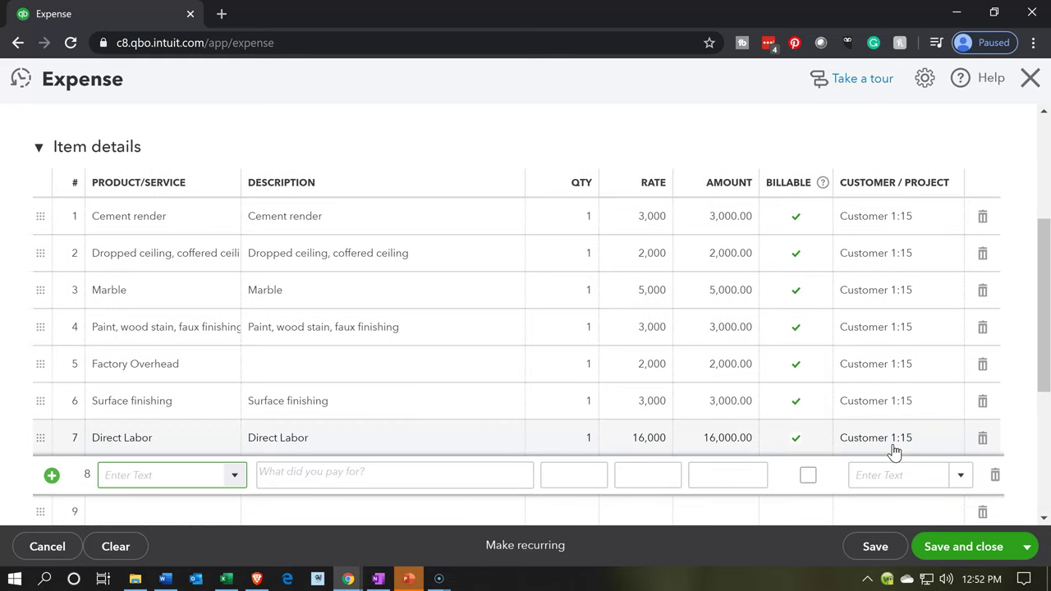
text(Fa)
key(Tab)
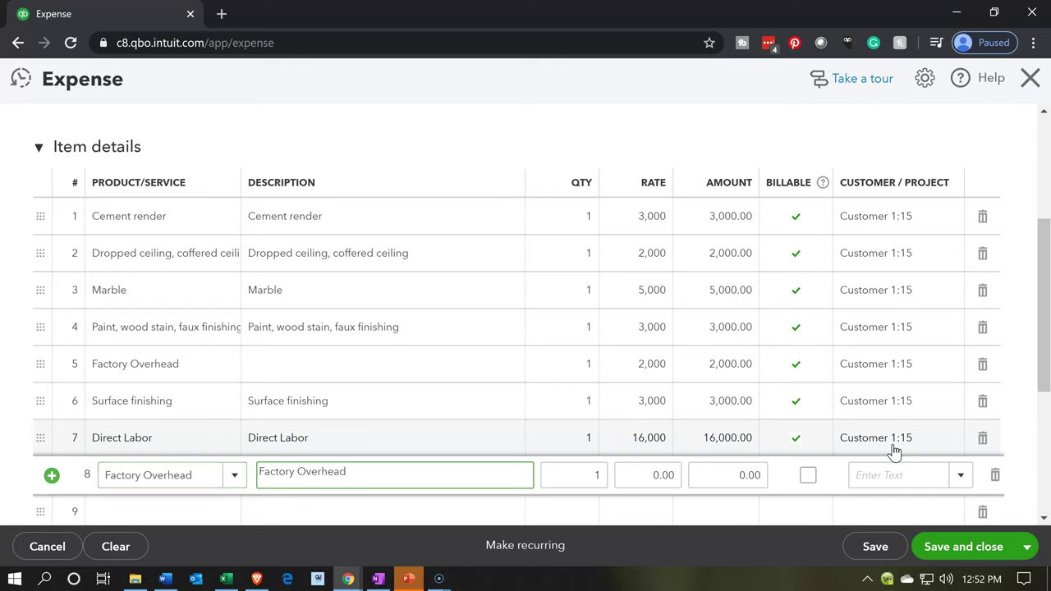
Check Job 15's factory overhead cost in Excel and set the eighth line's Factory Overhead rate to 8,000.
click(233, 579)
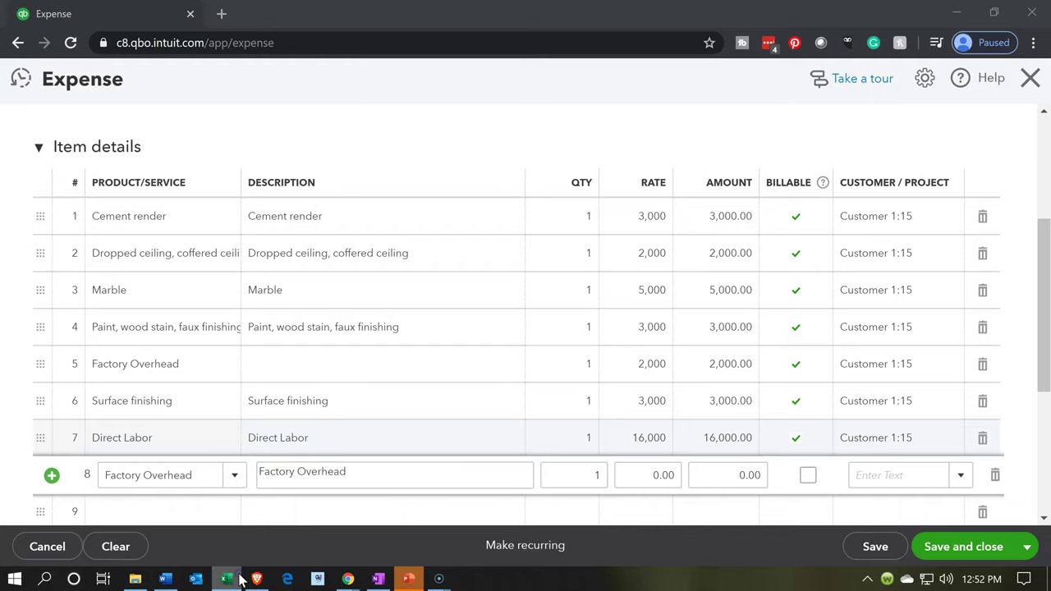
click(231, 580)
click(693, 298)
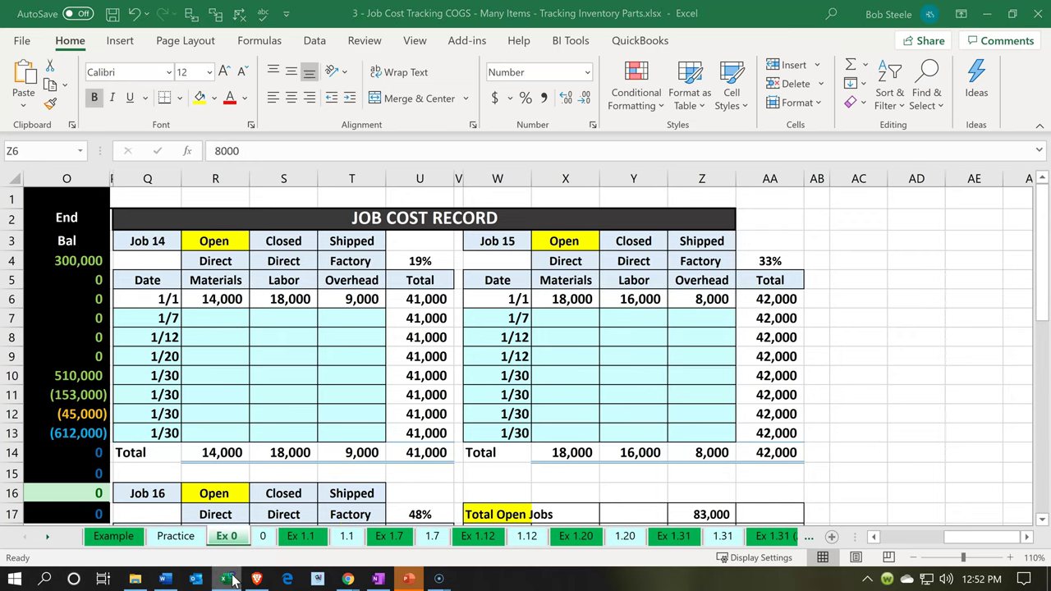
click(348, 580)
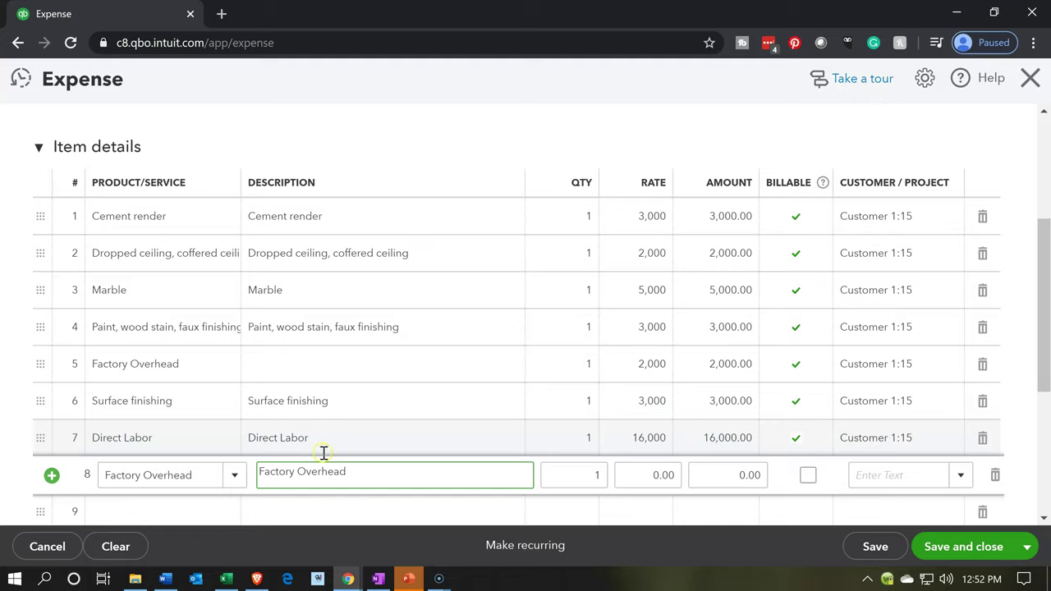
click(679, 475)
text(8000)
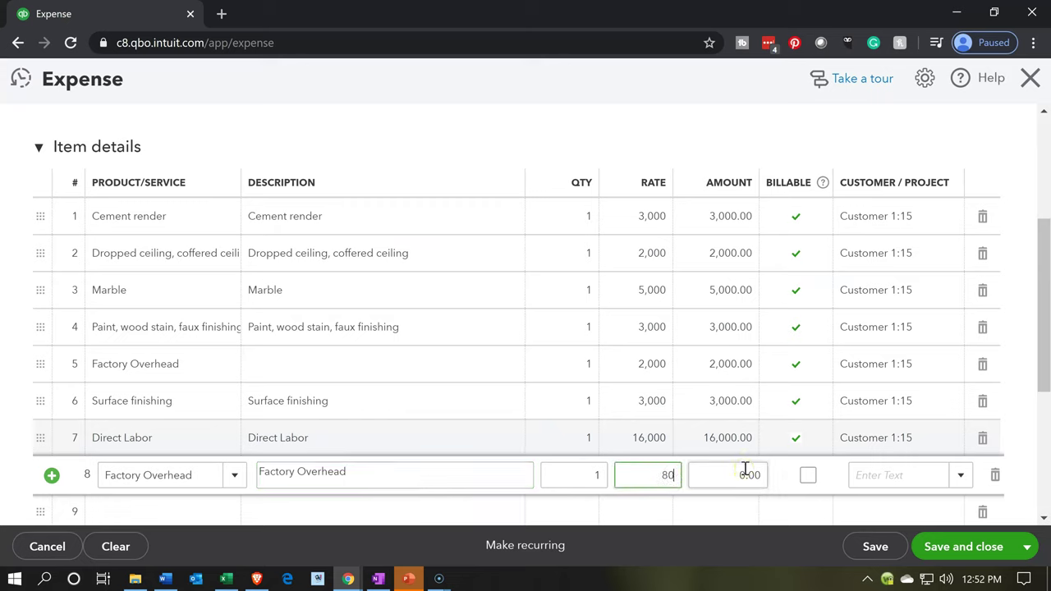
key(Tab)
Mark the eighth line's Factory Overhead item as billable and assign it to the Customer 1:15 project.
click(821, 478)
click(875, 473)
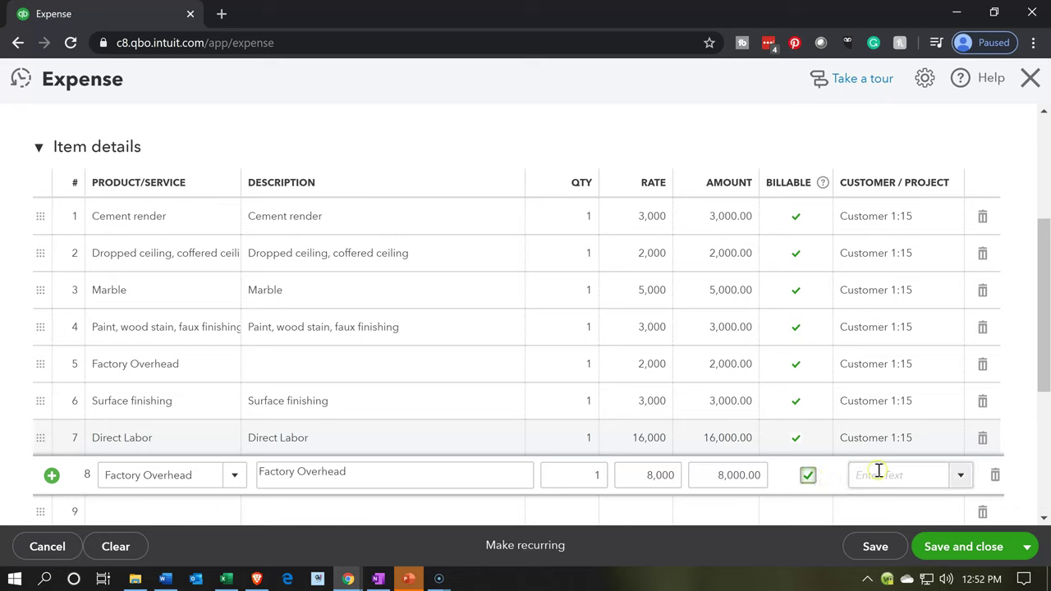
text(Customer 1:15)
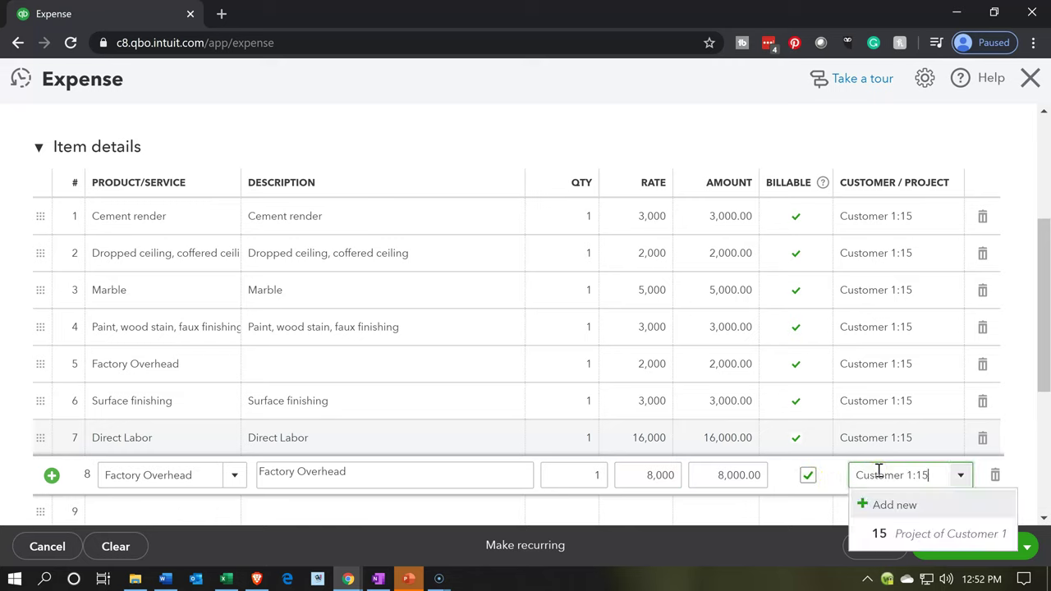
triple_click(879, 473)
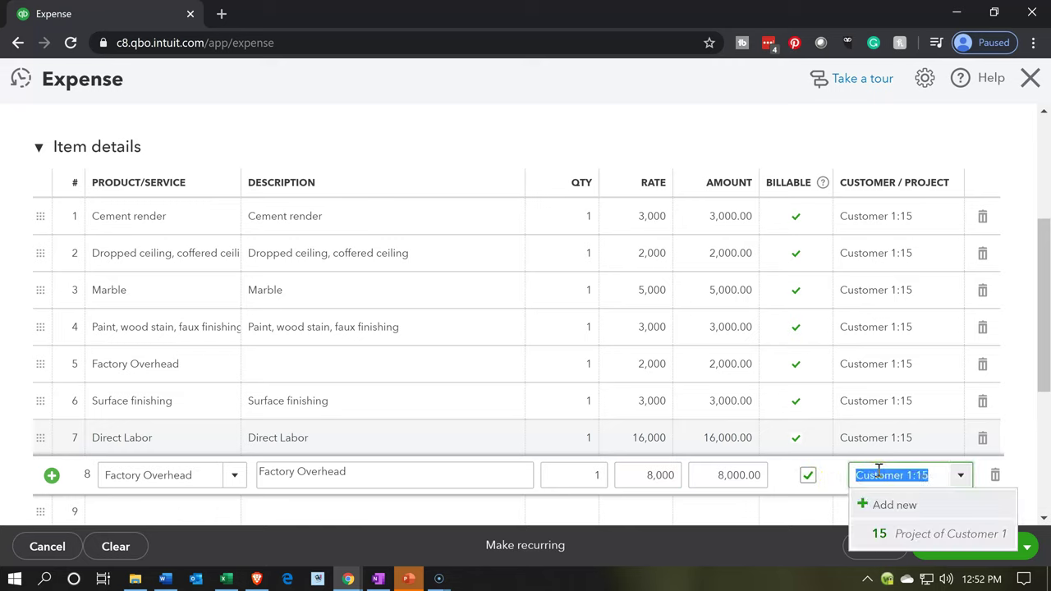
key(Tab)
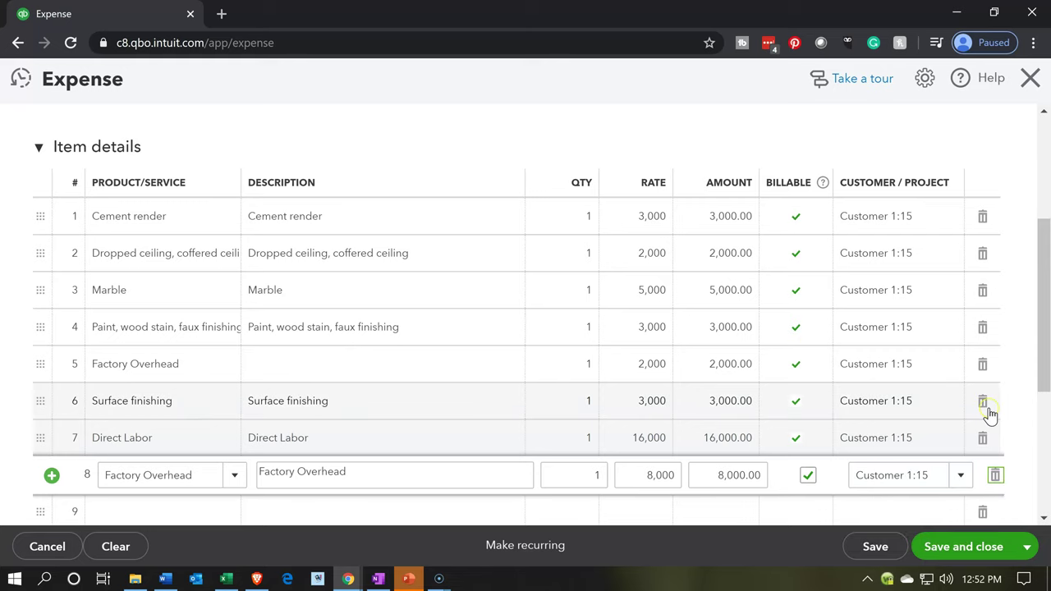
Compare the expense total with Job 15's total cost in the Excel job cost record.
scroll(990, 414, down, 1)
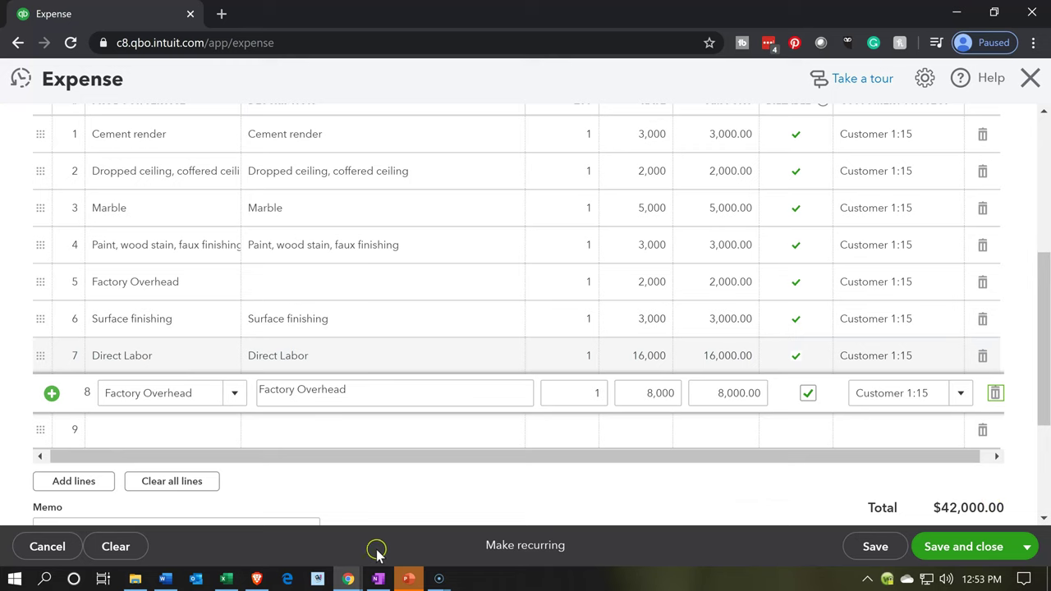
click(227, 578)
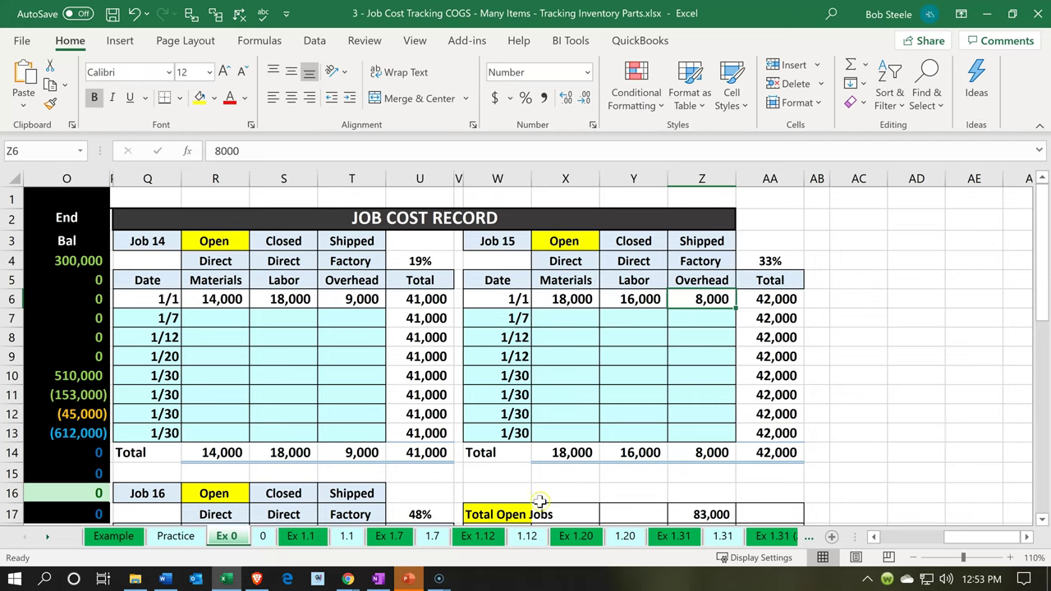
Check Job 15's total cost in the Excel job cost record, then review the payee, payment account and date on the QuickBooks expense.
click(768, 453)
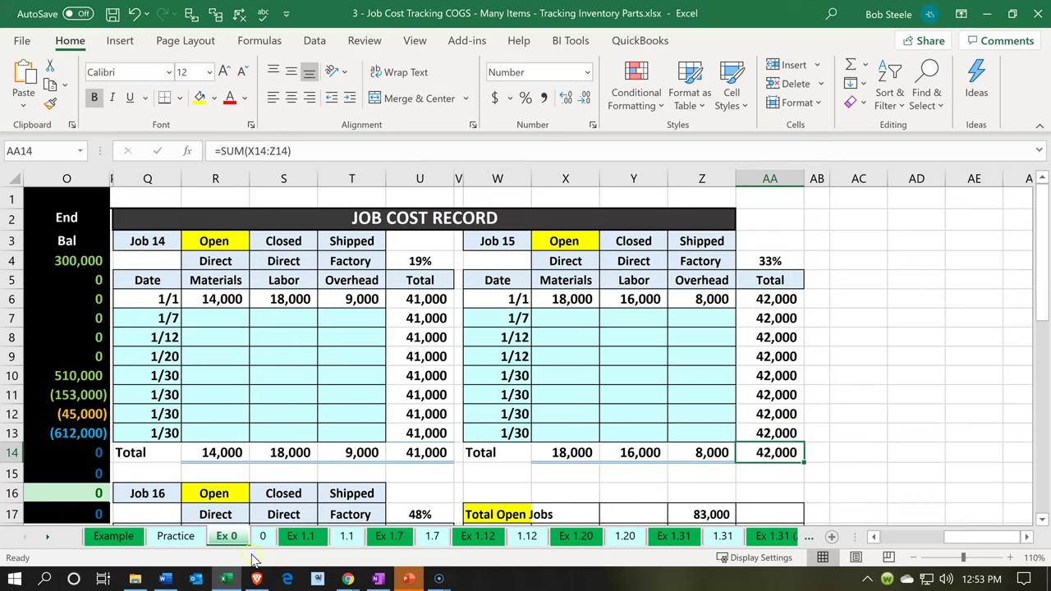
click(238, 579)
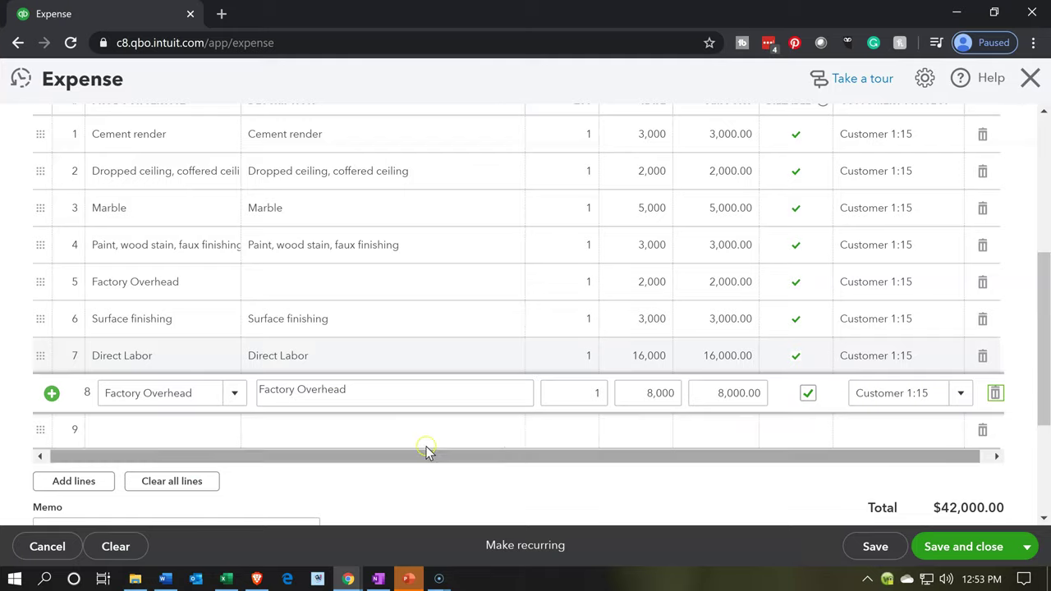
scroll(427, 452, up, 4)
click(362, 358)
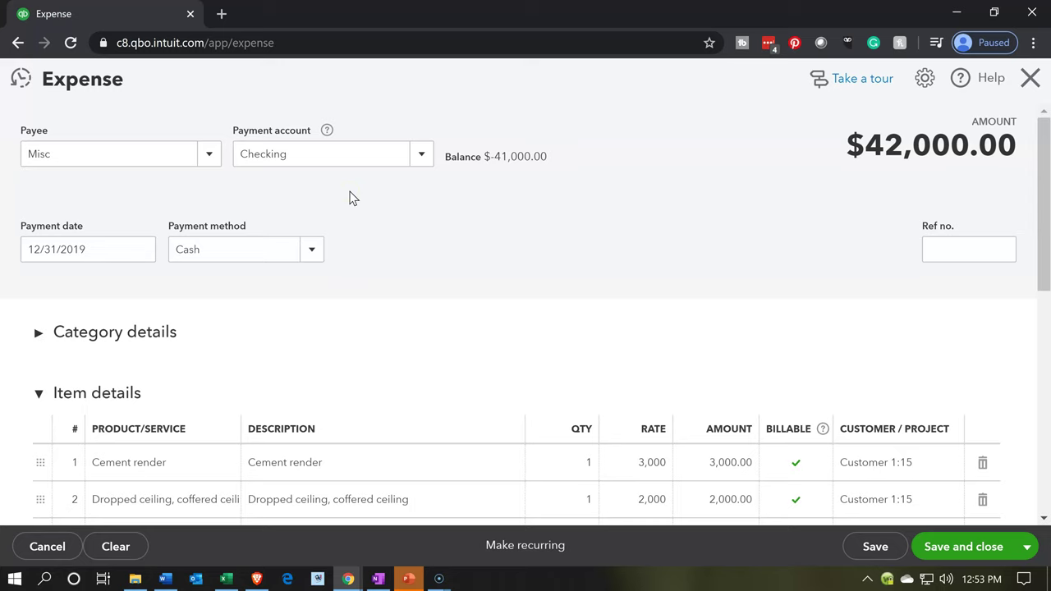
click(384, 193)
scroll(420, 238, down, 2)
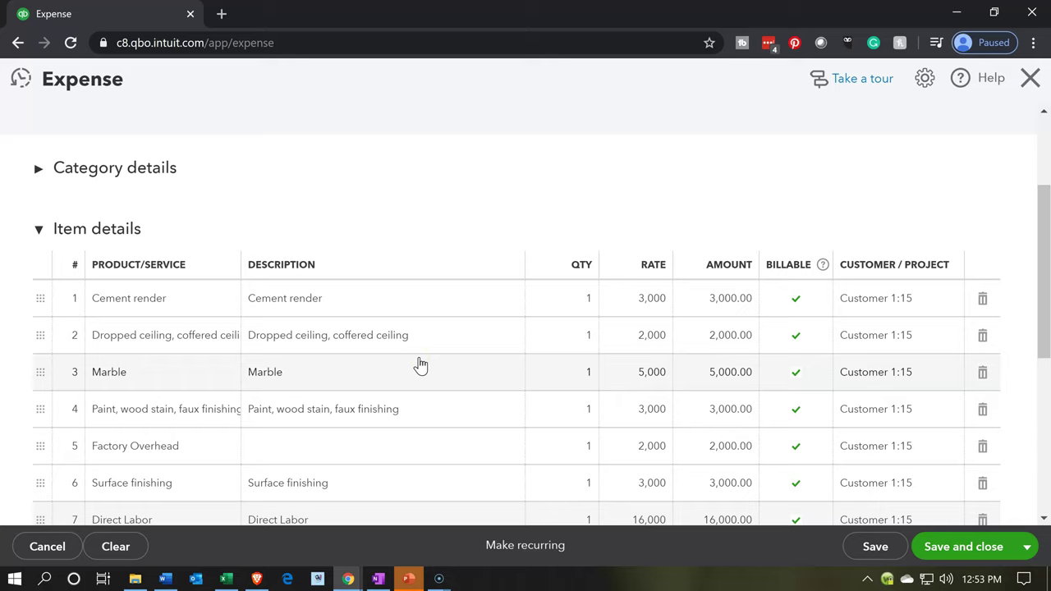
scroll(419, 365, up, 2)
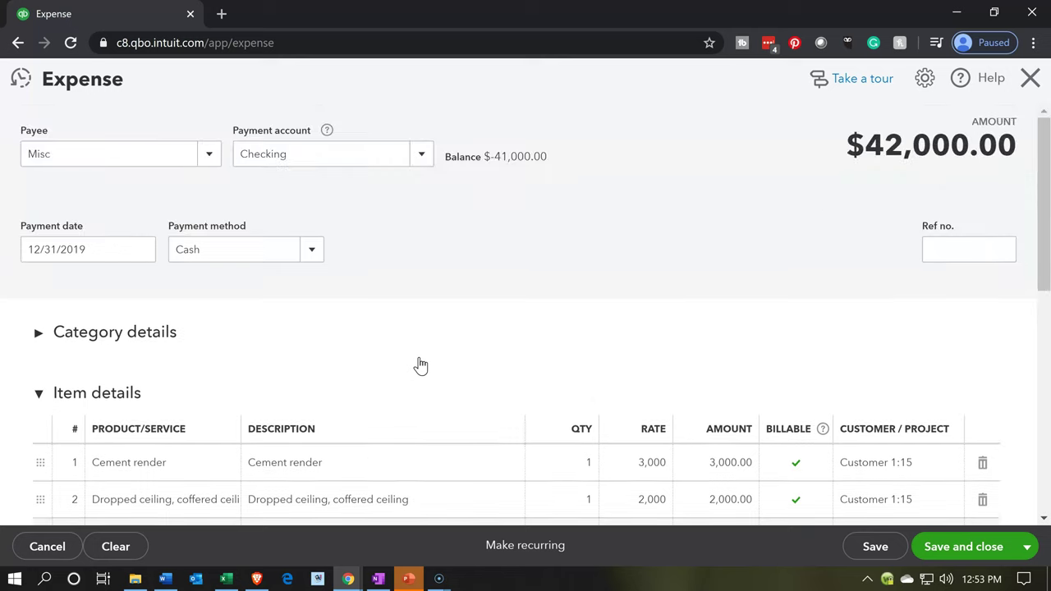
Review the expense's billable item lines and their Customer 1:15 assignments, then save and close the expense.
click(147, 302)
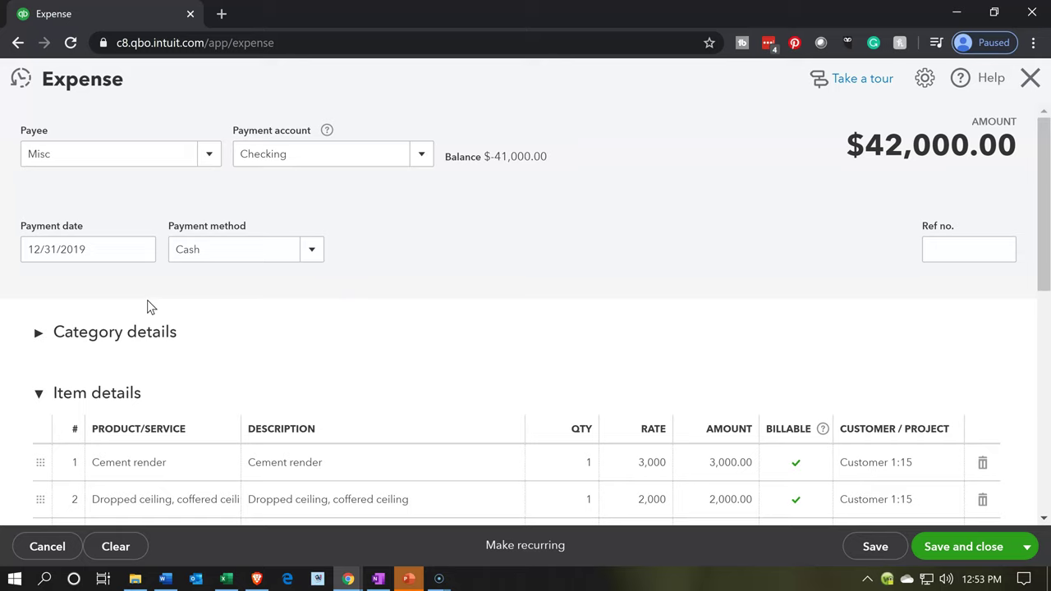
click(363, 359)
scroll(365, 364, down, 1)
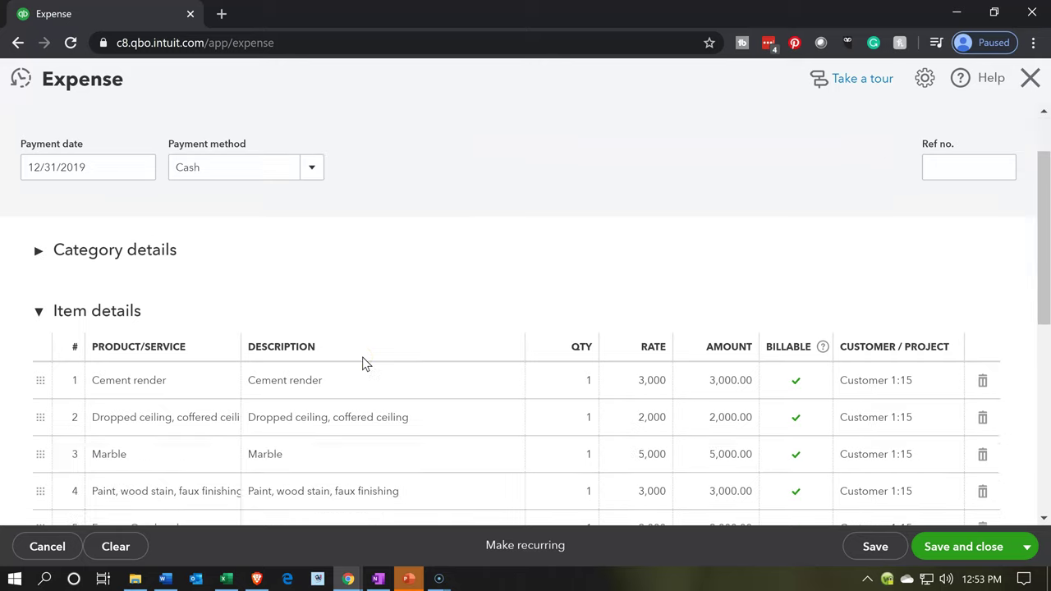
scroll(365, 364, down, 1)
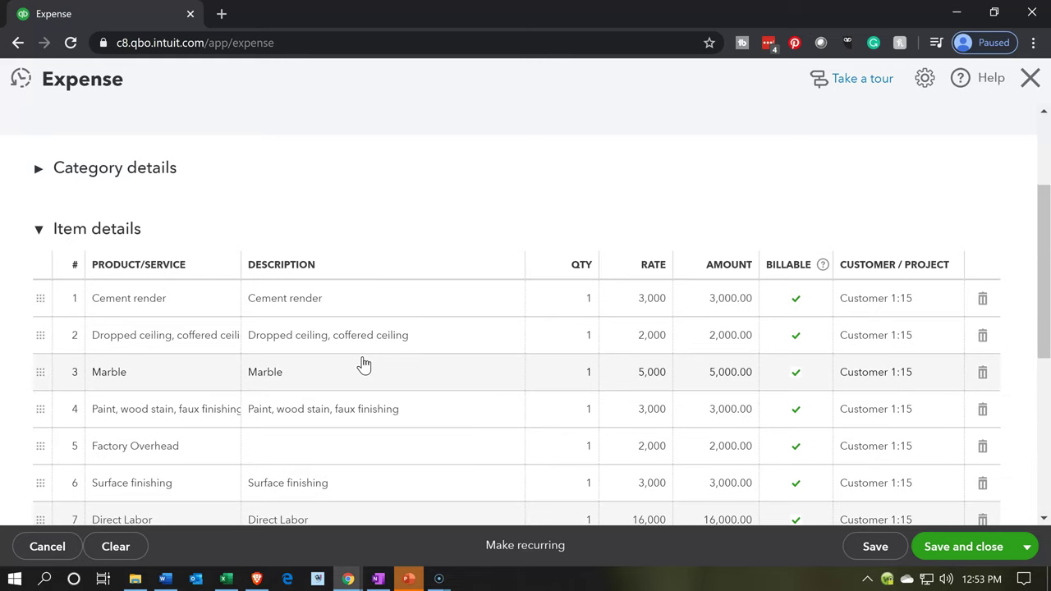
scroll(364, 364, down, 1)
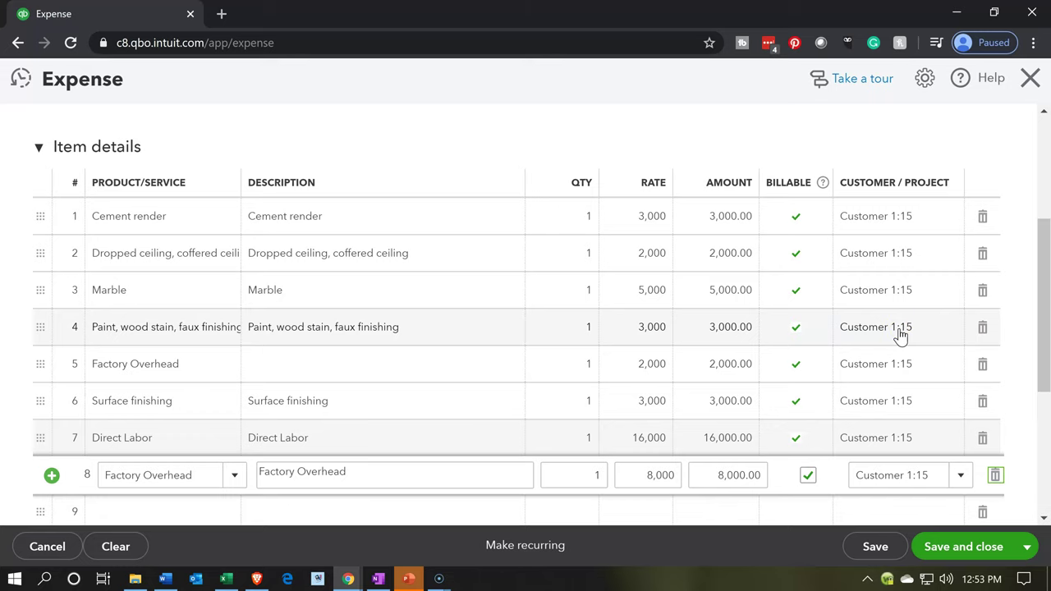
scroll(900, 332, down, 2)
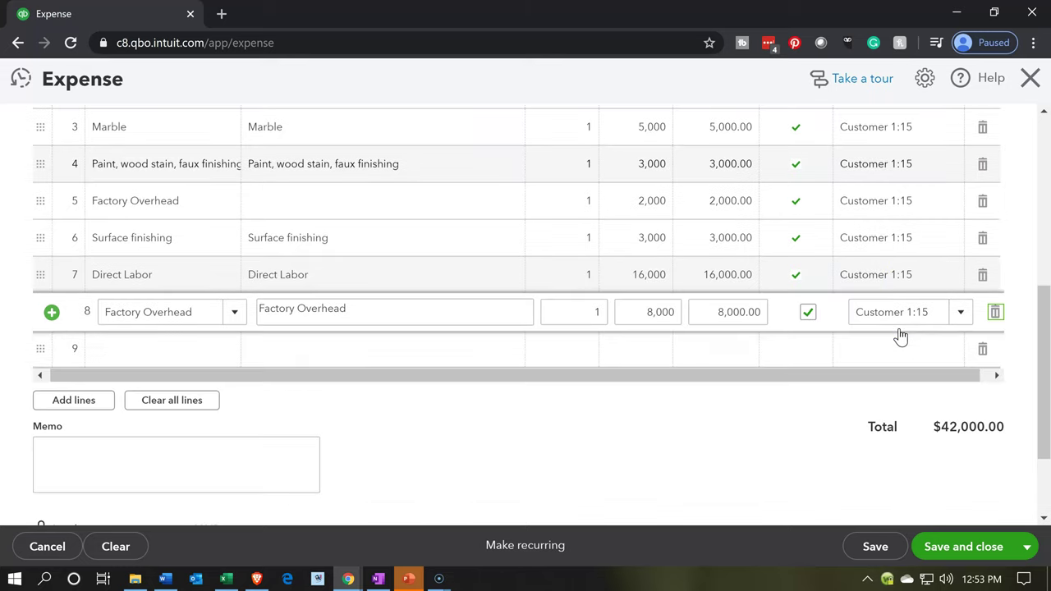
click(953, 561)
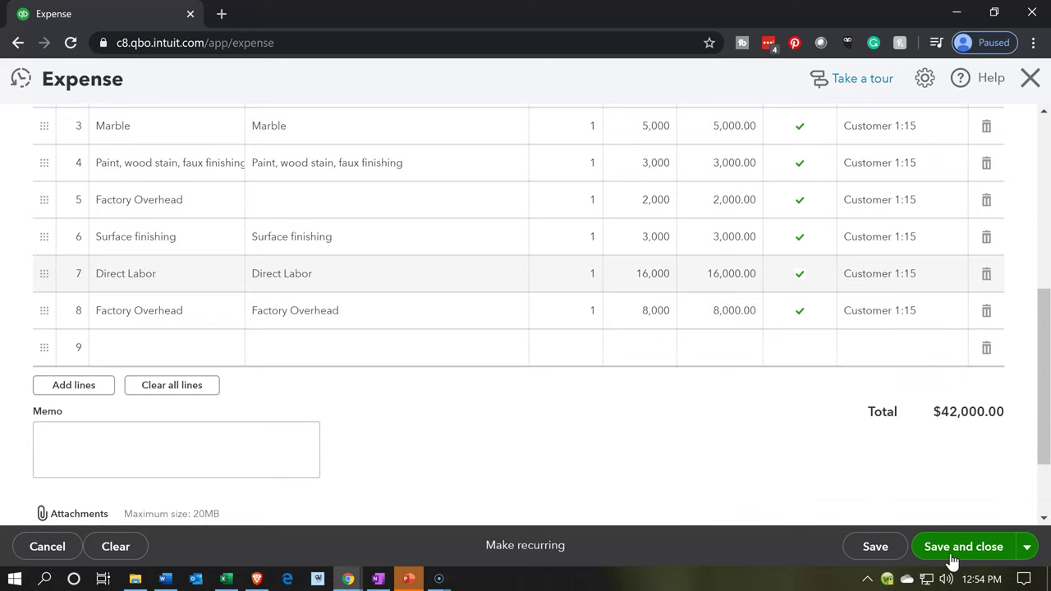
click(953, 560)
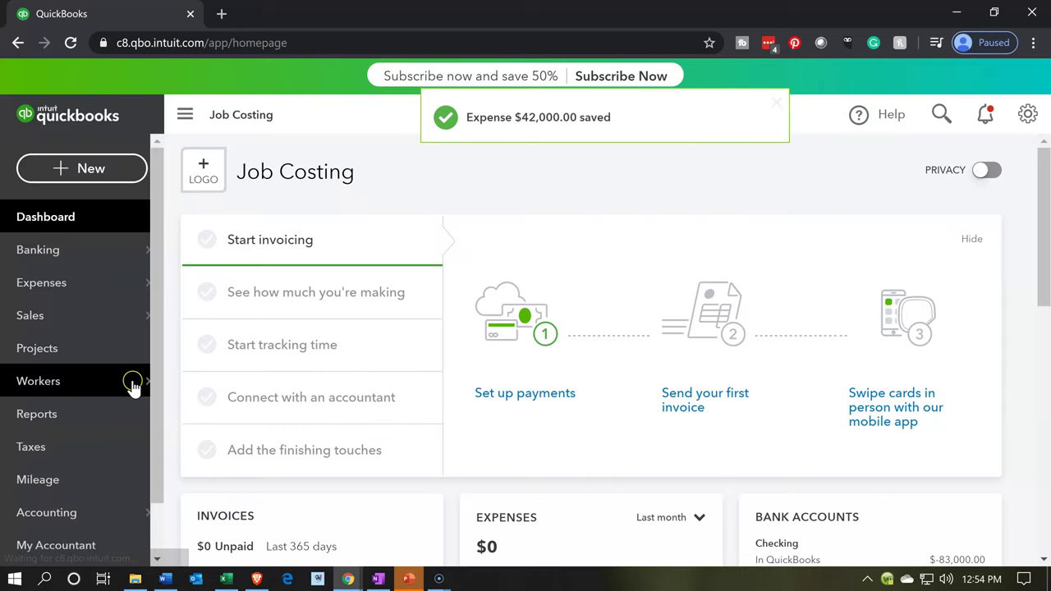
Open the standard Balance Sheet report and examine its checking account and equity balances.
click(51, 425)
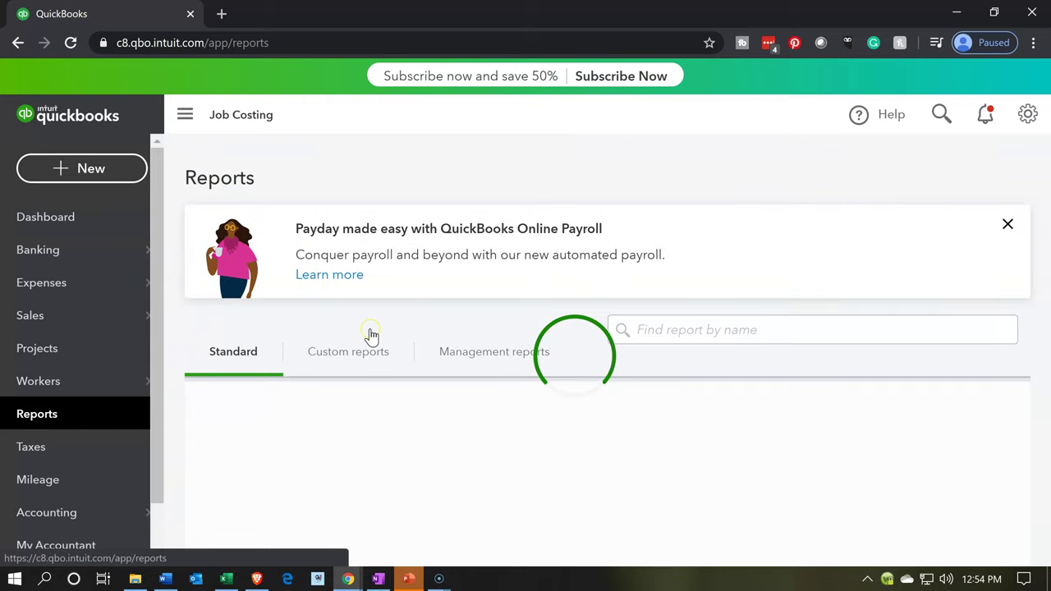
click(355, 364)
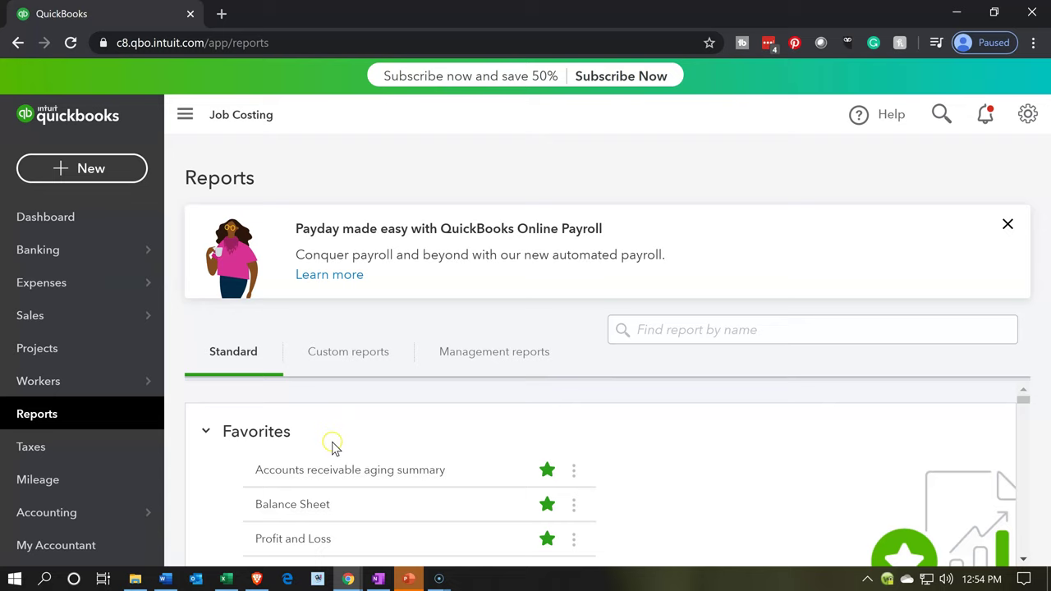
click(285, 504)
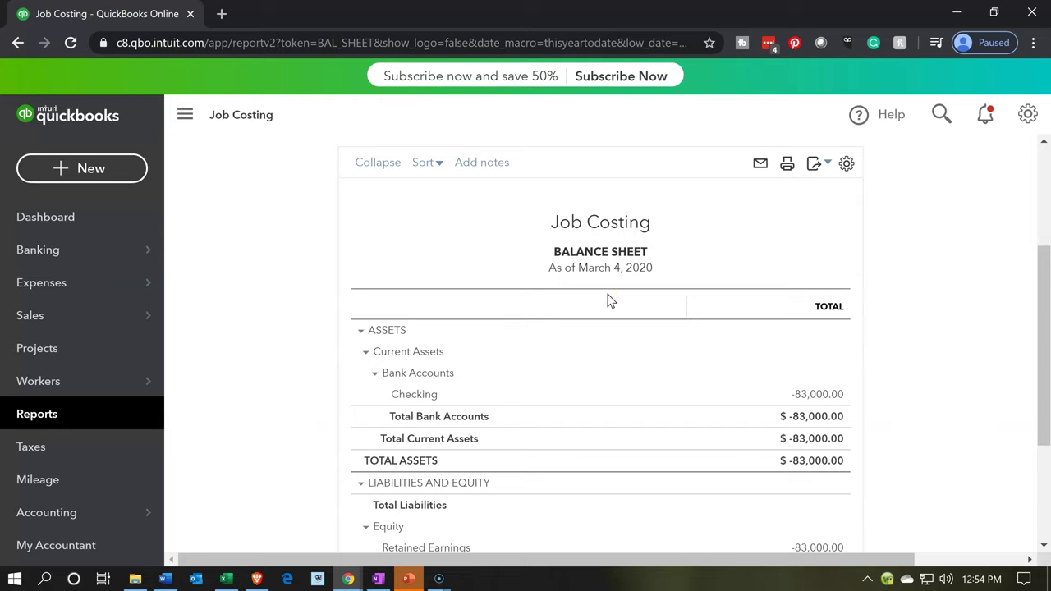
scroll(608, 301, down, 1)
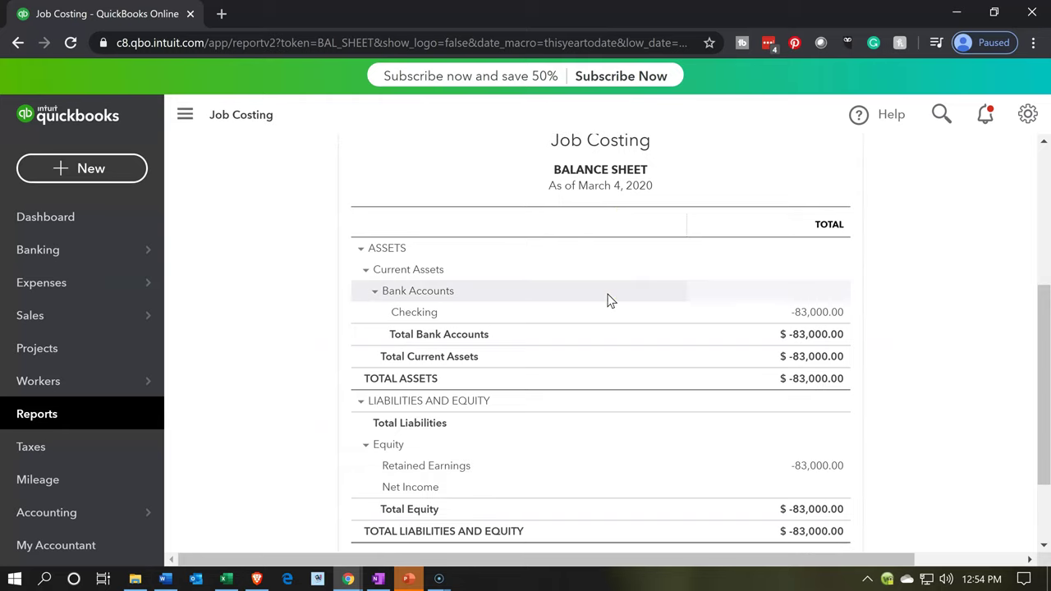
scroll(609, 301, down, 2)
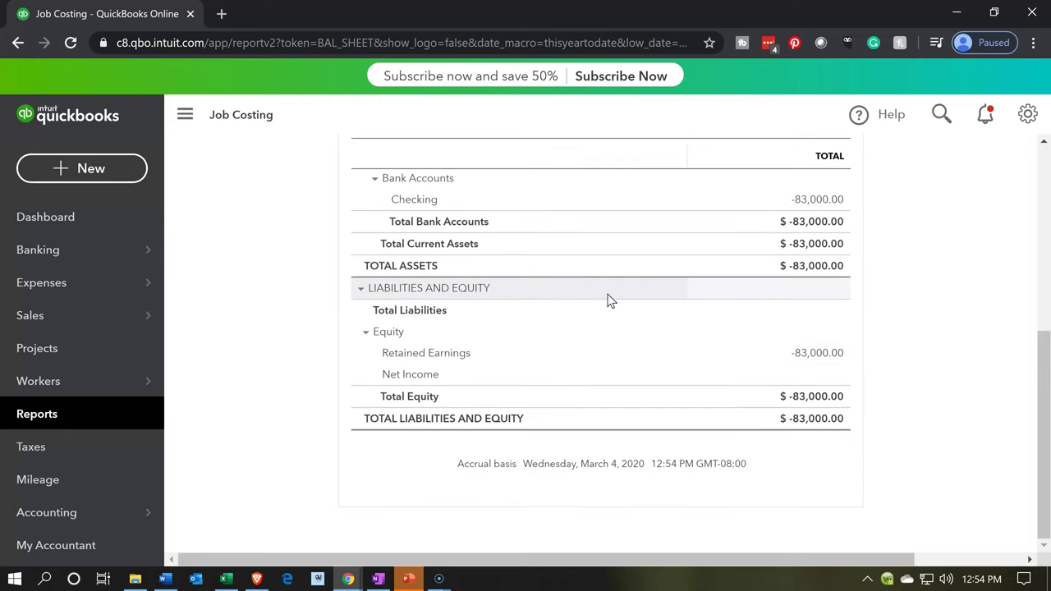
scroll(609, 300, up, 2)
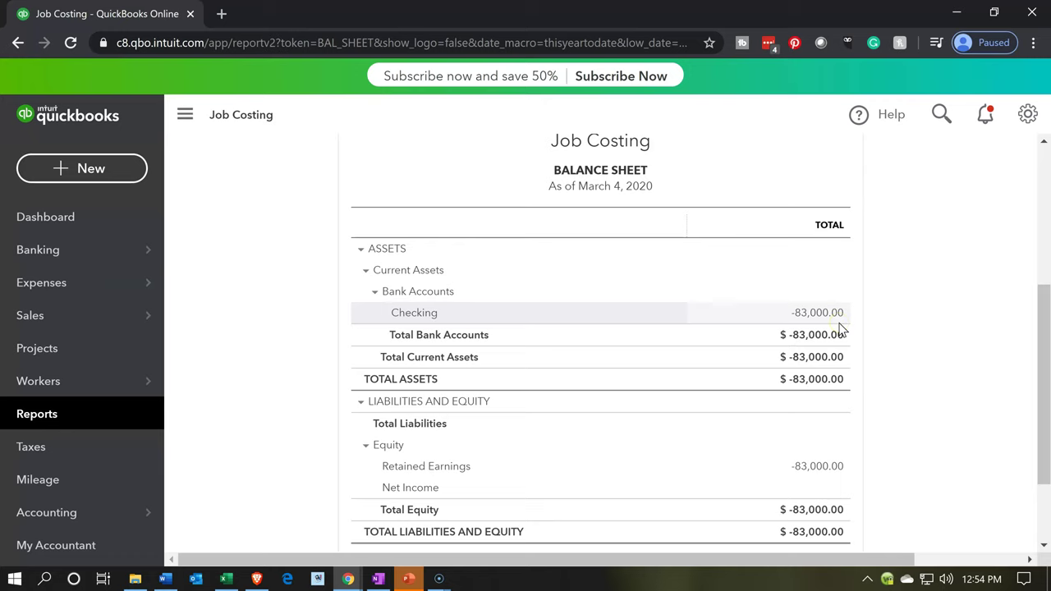
scroll(839, 329, down, 2)
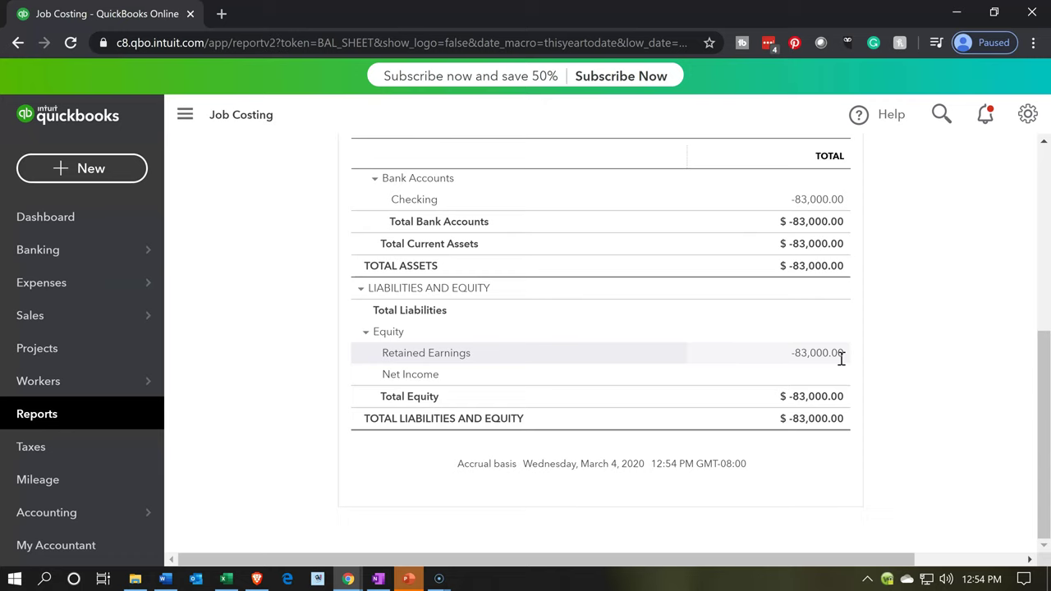
Set the Balance Sheet's report period from 12/31/2019 to 12/31/2019 and run the report.
scroll(276, 354, up, 5)
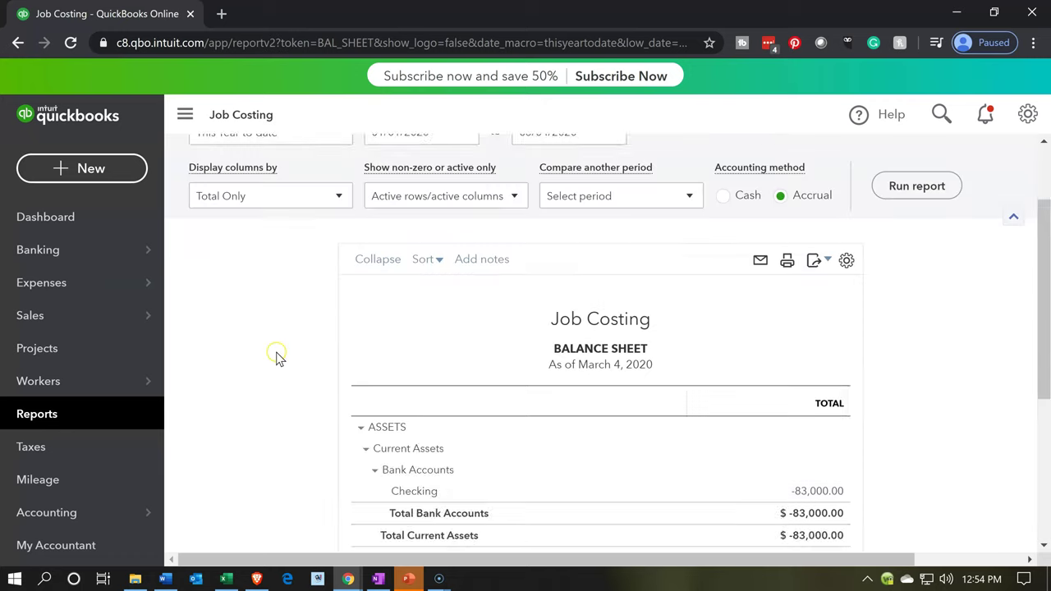
scroll(276, 355, up, 2)
drag(436, 241, 215, 240)
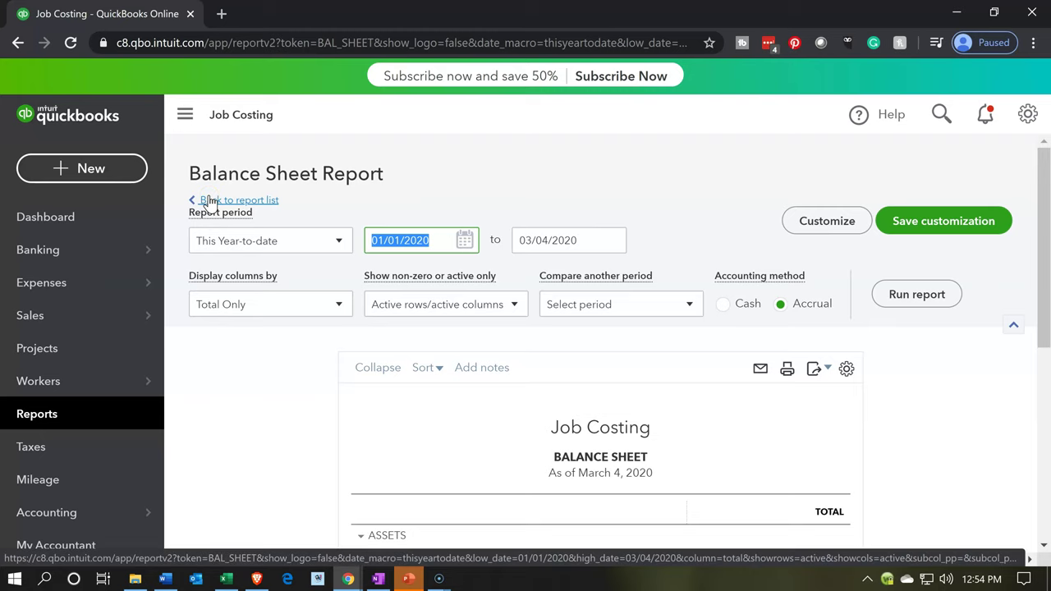
text(123119)
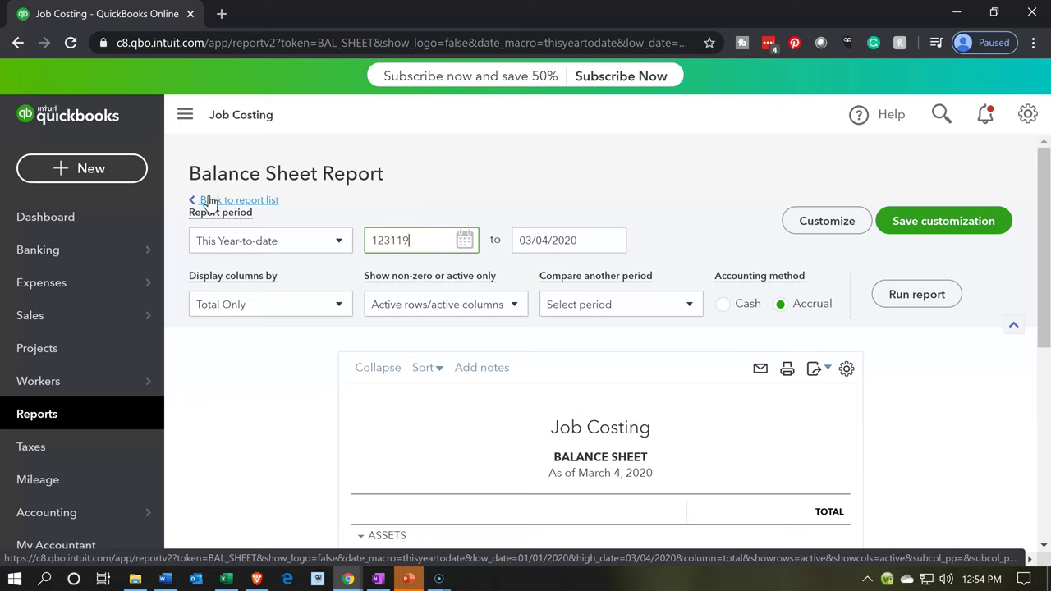
key(Tab)
text(123119)
key(Tab)
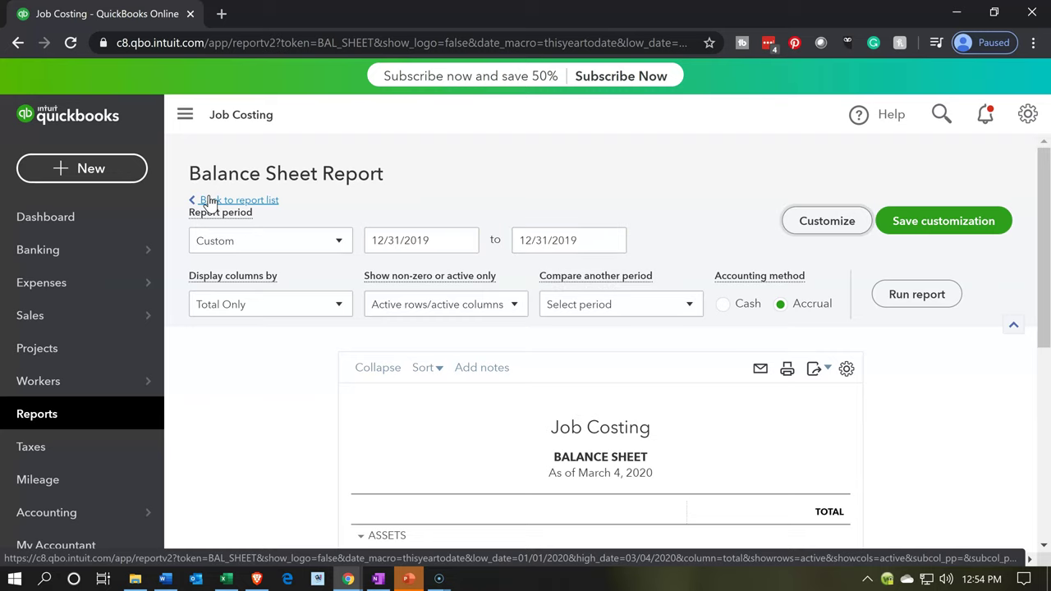
click(879, 294)
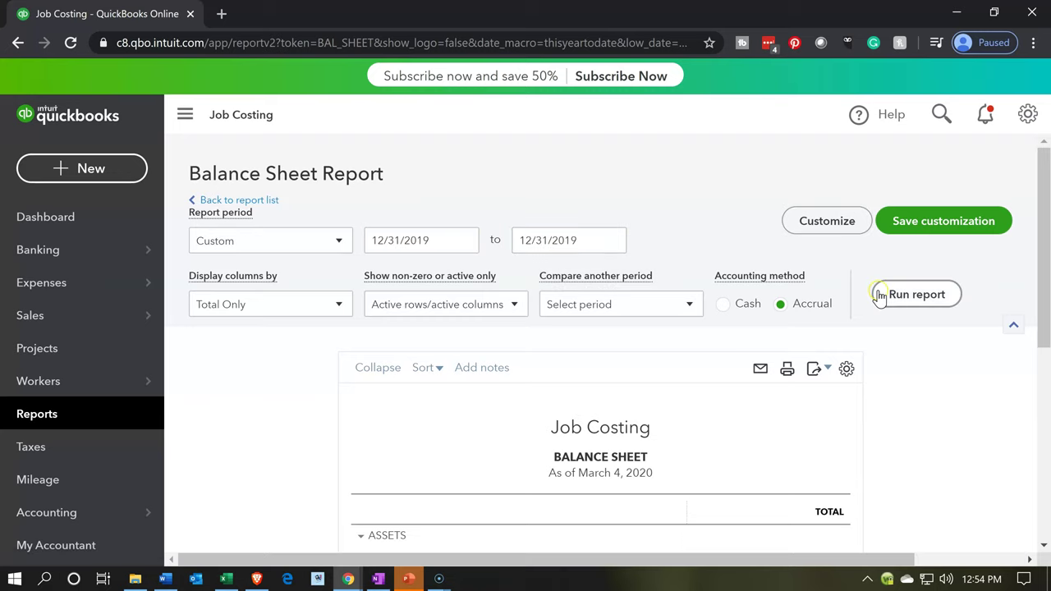
Examine the checking, retained earnings and net income balances on the Balance Sheet dated December 31, 2019.
scroll(652, 359, down, 3)
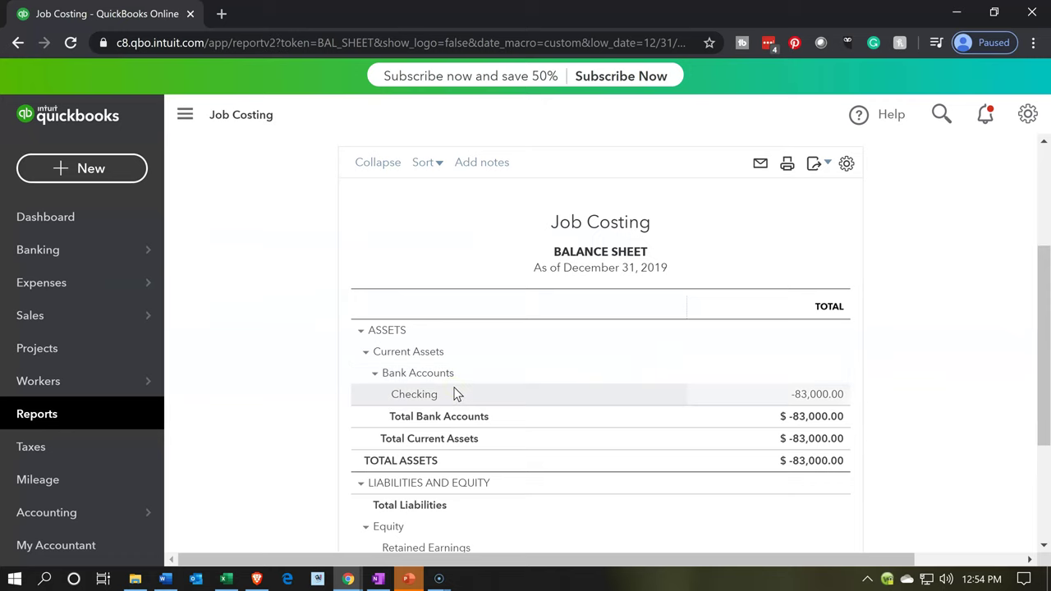
scroll(456, 394, down, 2)
click(490, 409)
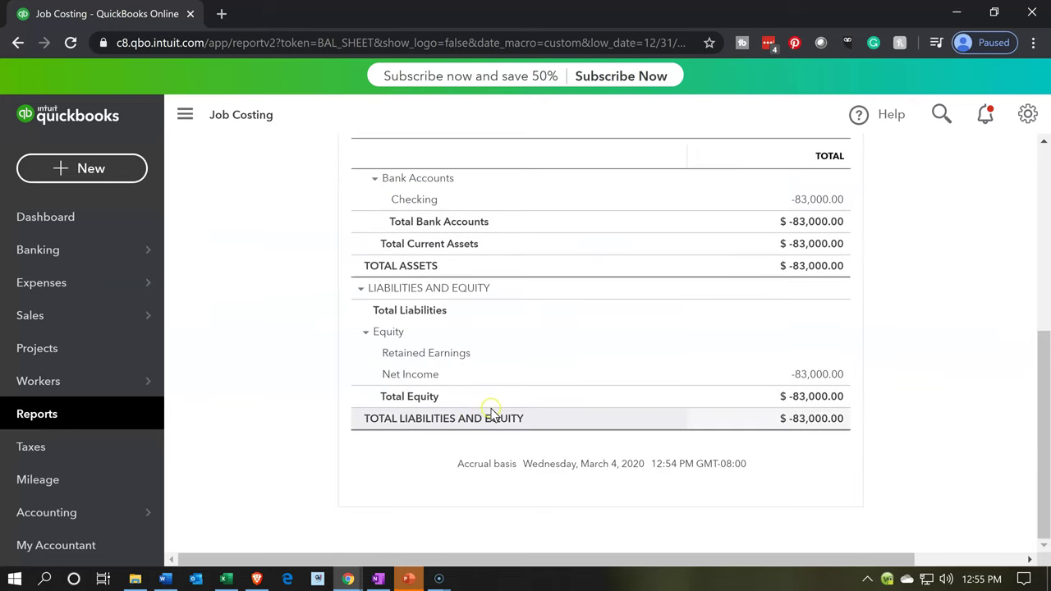
click(817, 376)
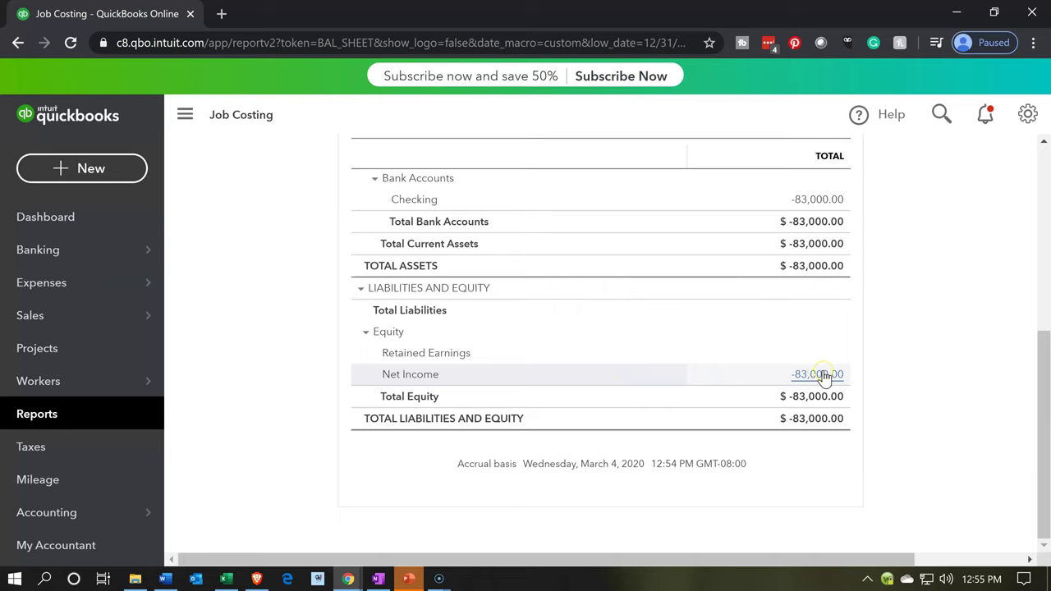
click(850, 356)
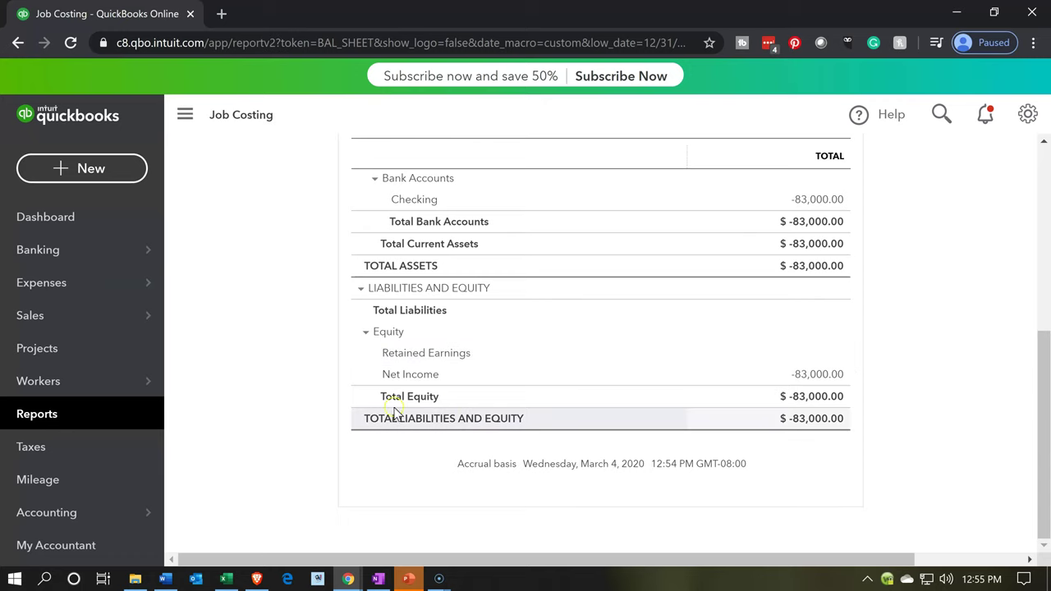
click(262, 410)
Duplicate the browser tab that holds the Balance Sheet report.
scroll(261, 408, up, 5)
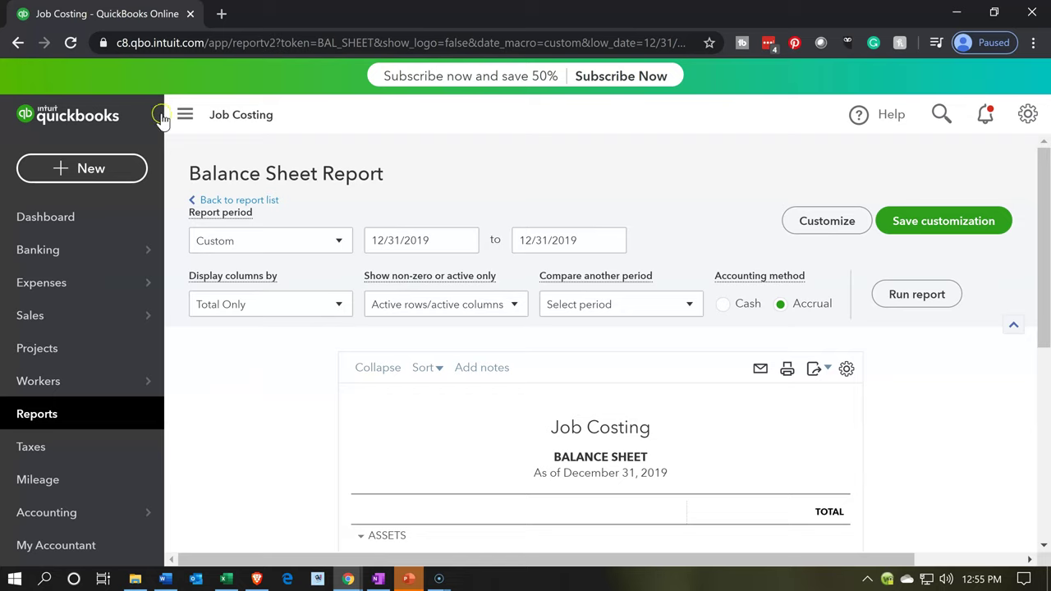
click(123, 12)
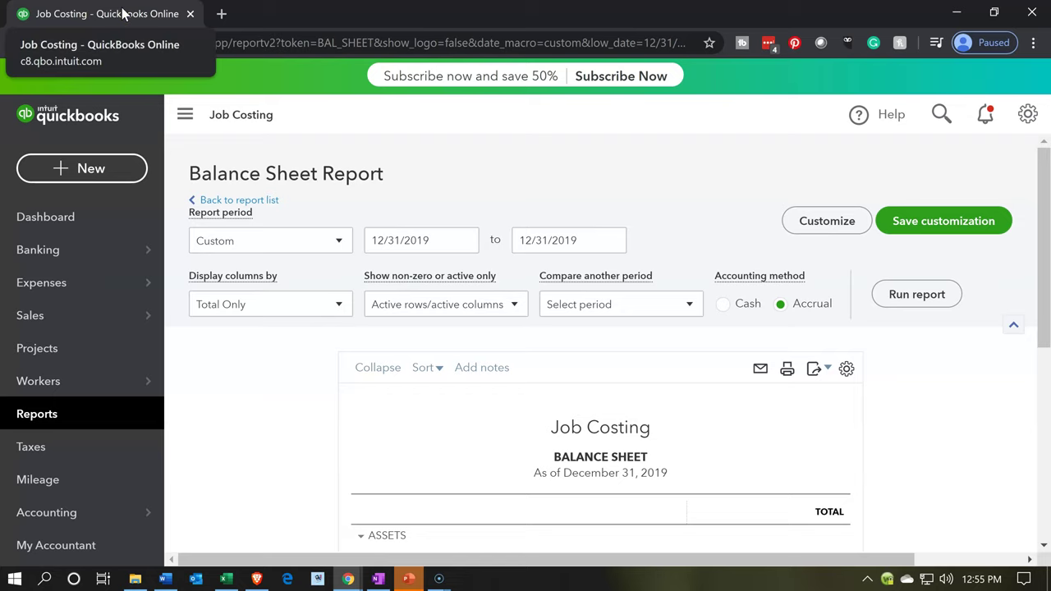
right_click(123, 13)
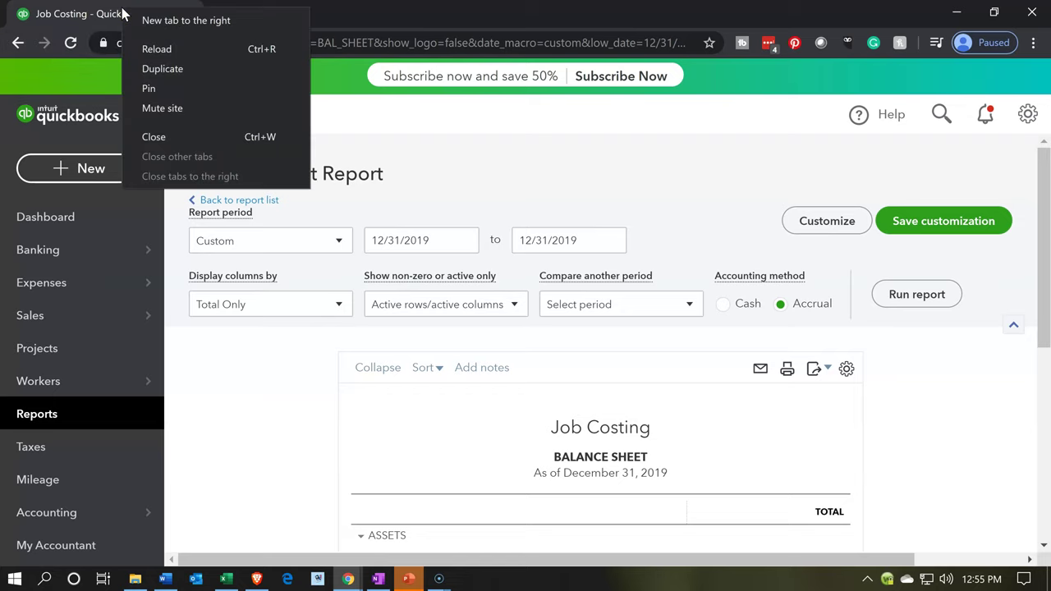
click(183, 71)
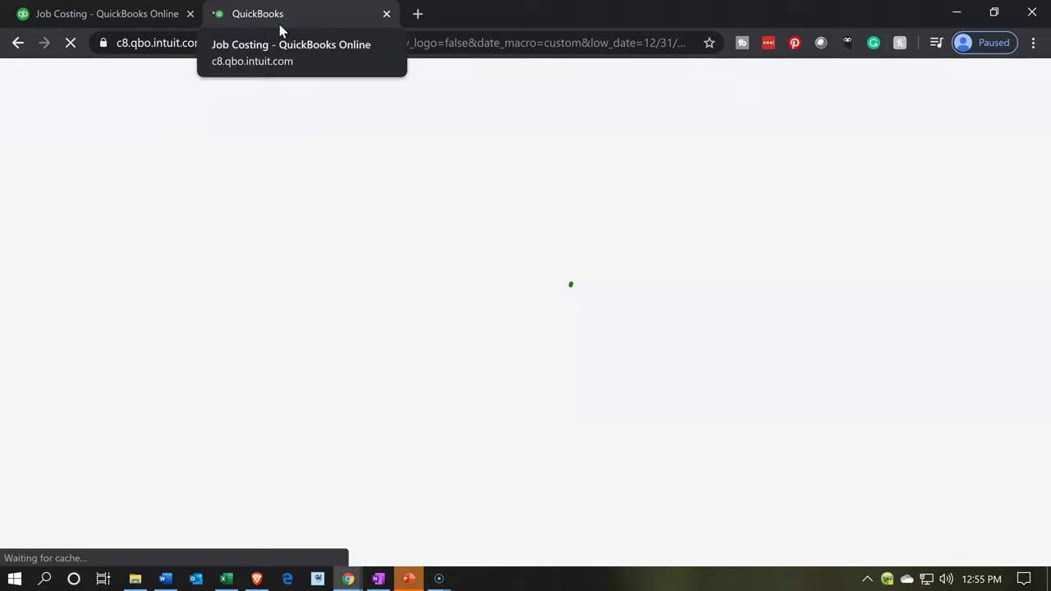
Return to the original browser tab and open the Profit and Loss report from the favorite reports.
click(152, 12)
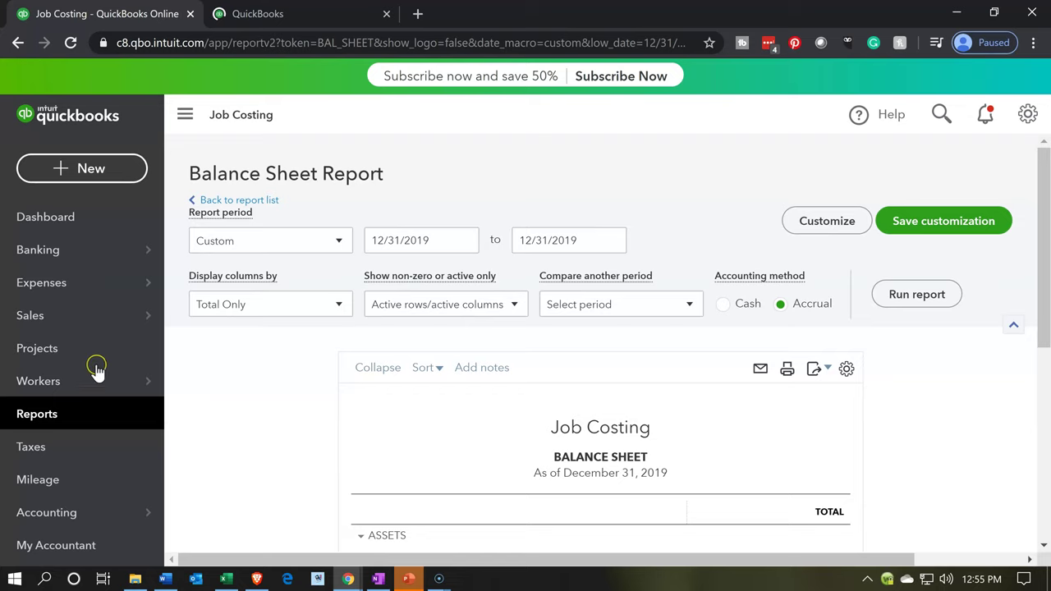
click(66, 431)
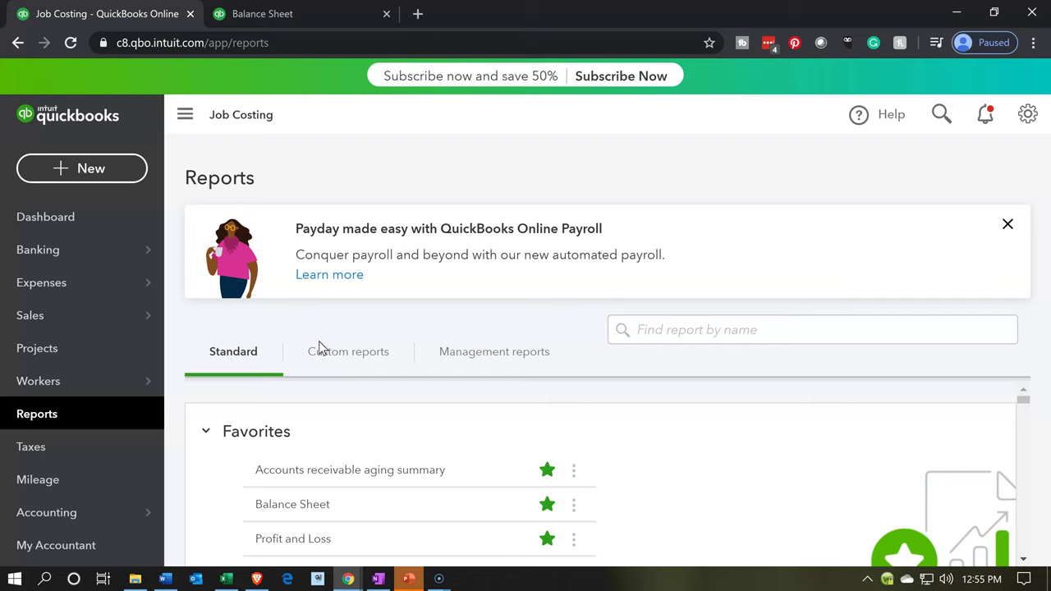
click(290, 545)
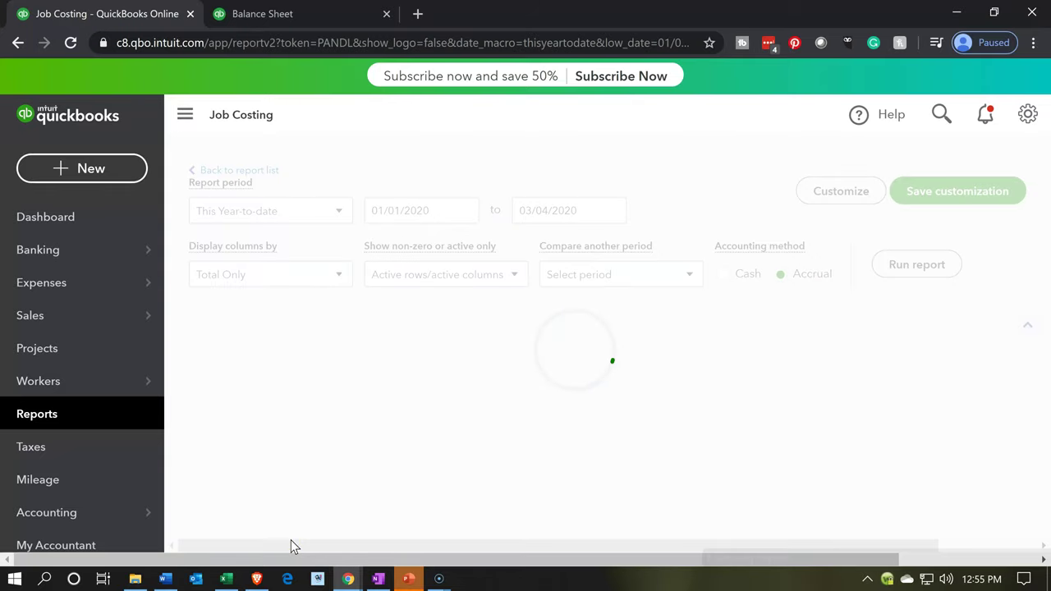
Set the Profit and Loss report period from 12/31/2019 to 12/31/2019 and run the report.
click(300, 284)
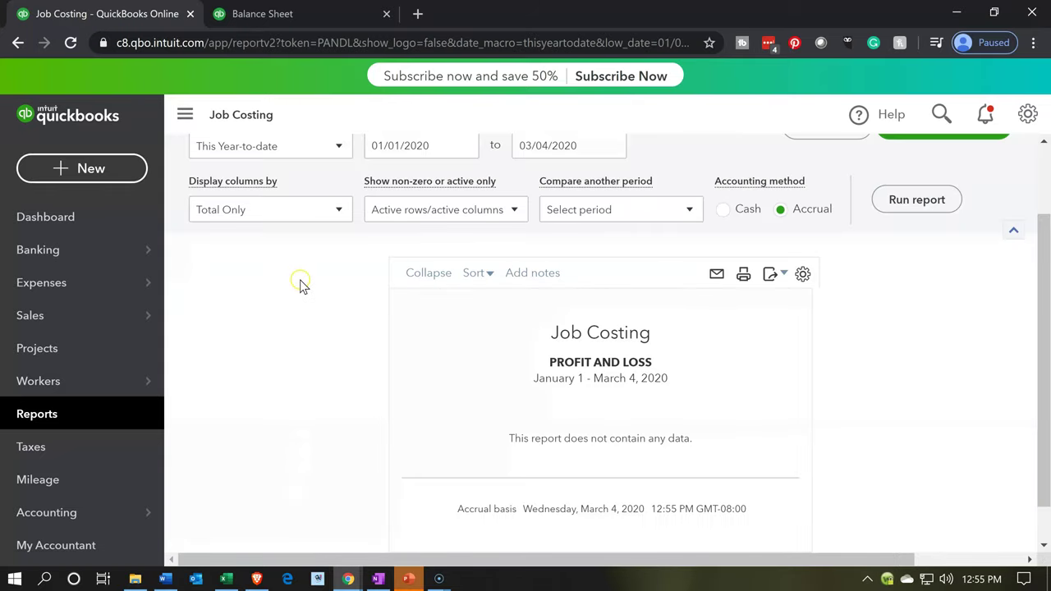
scroll(301, 285, up, 2)
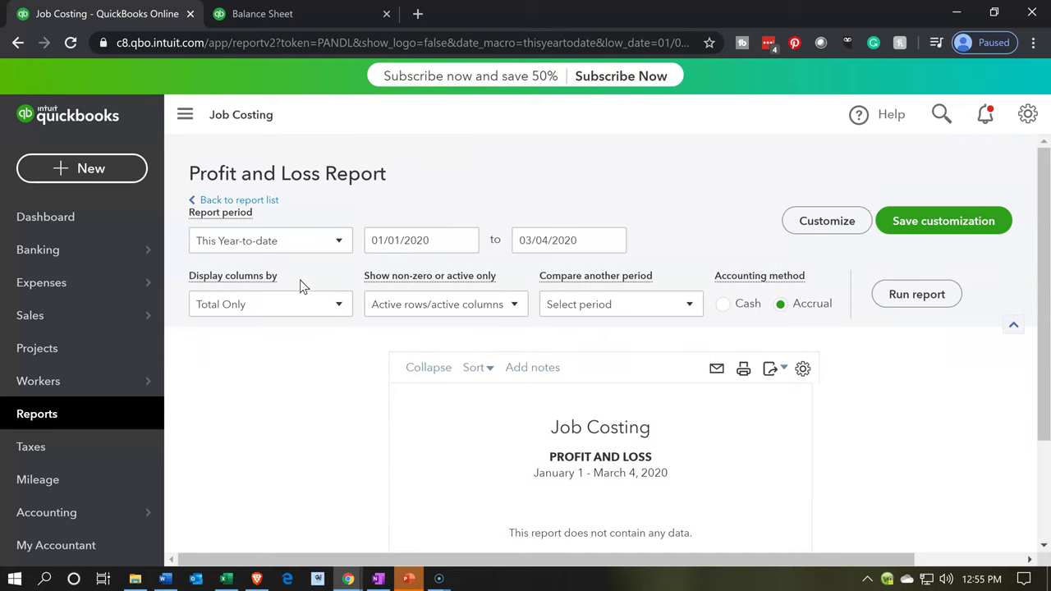
click(433, 241)
key(ctrl+a)
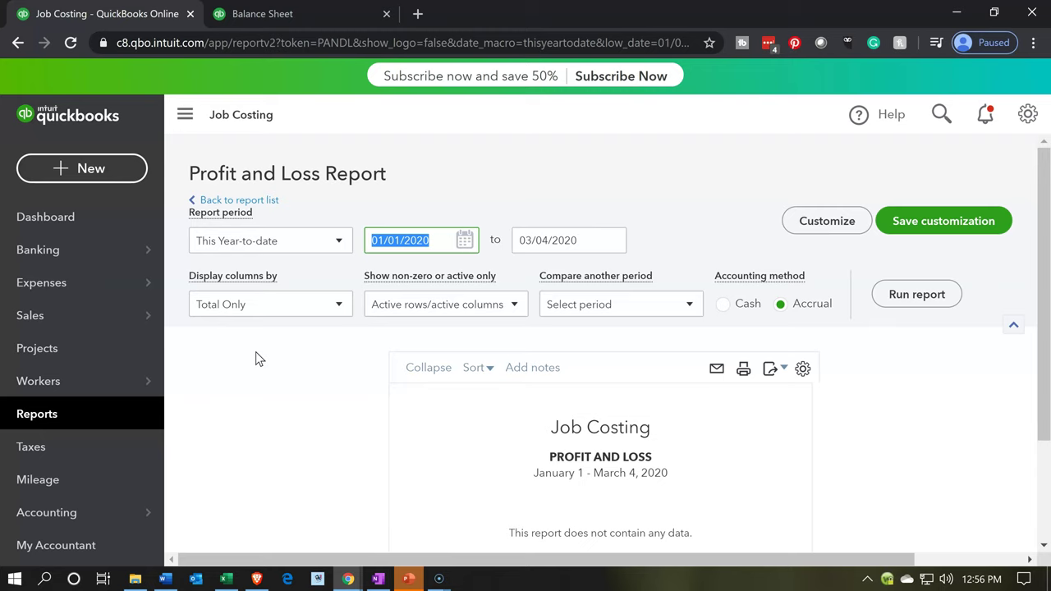
text(12)
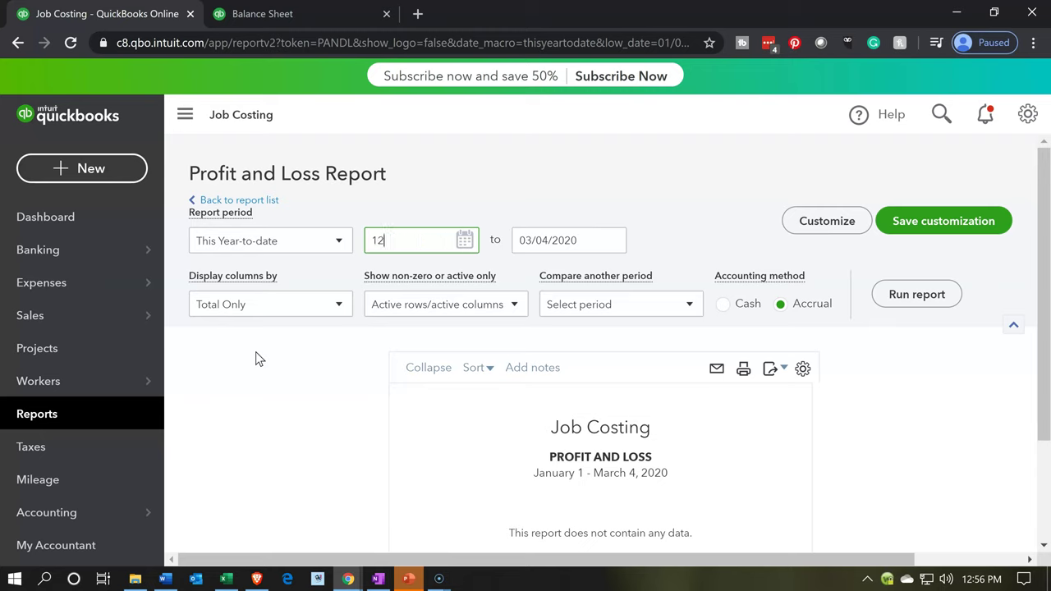
text(/31/2019)
key(Tab)
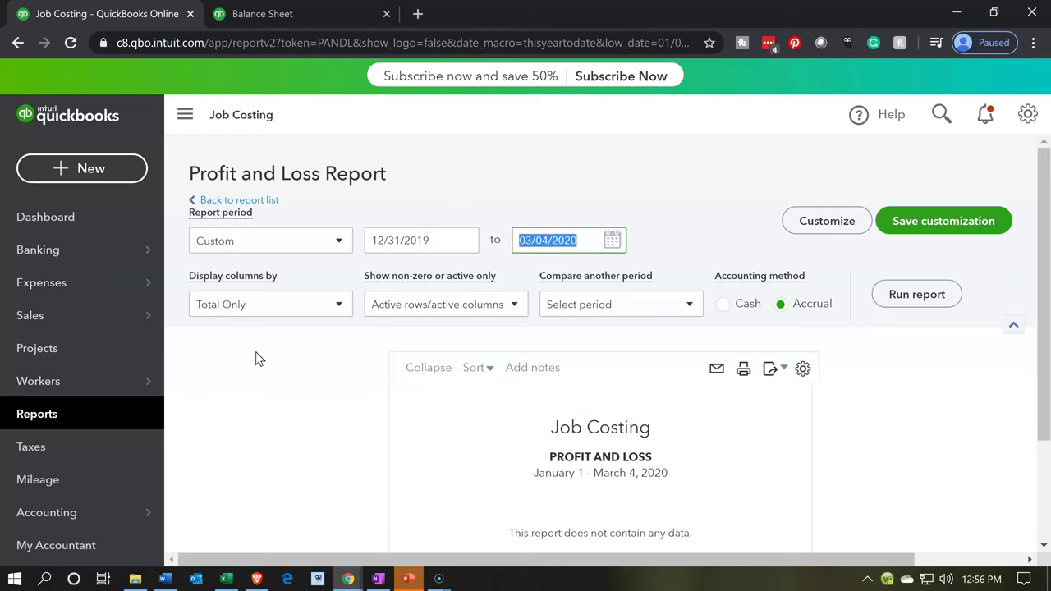
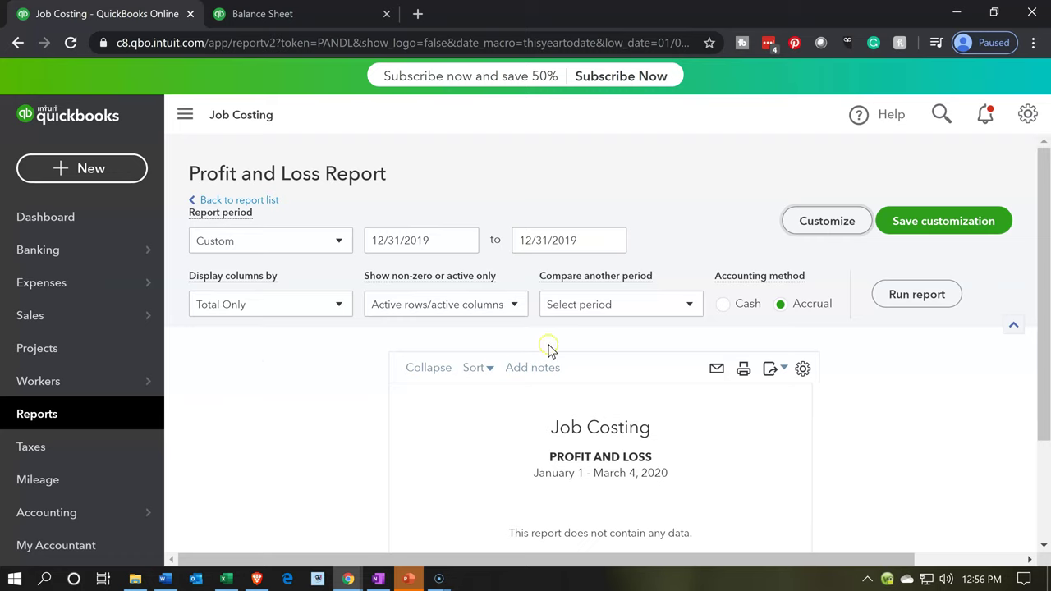
click(935, 293)
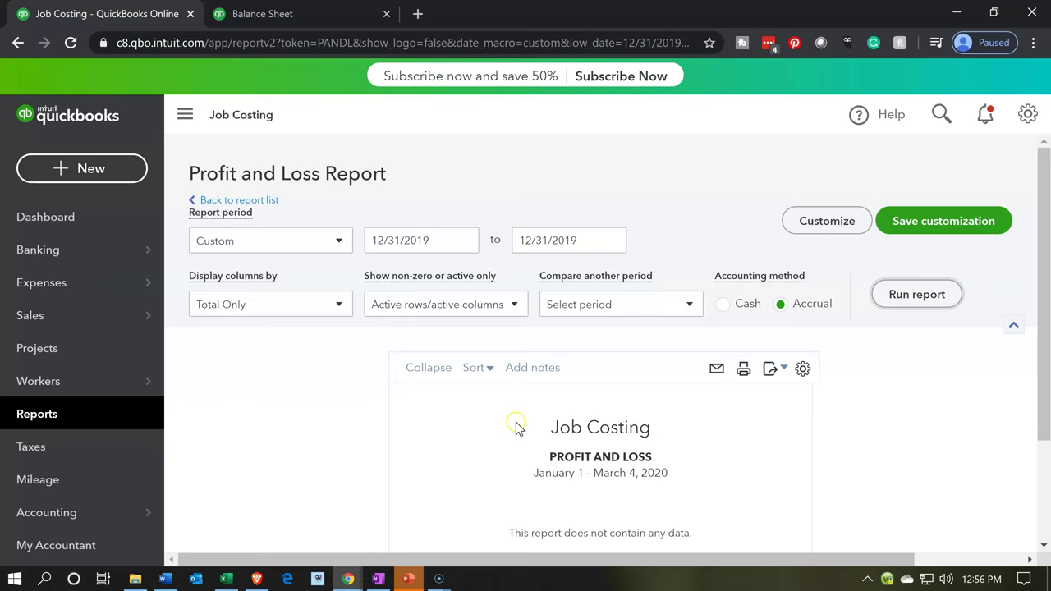
Review the Cost of Goods Sold breakdown on the Profit and Loss report and collapse its Materials group.
scroll(287, 439, down, 2)
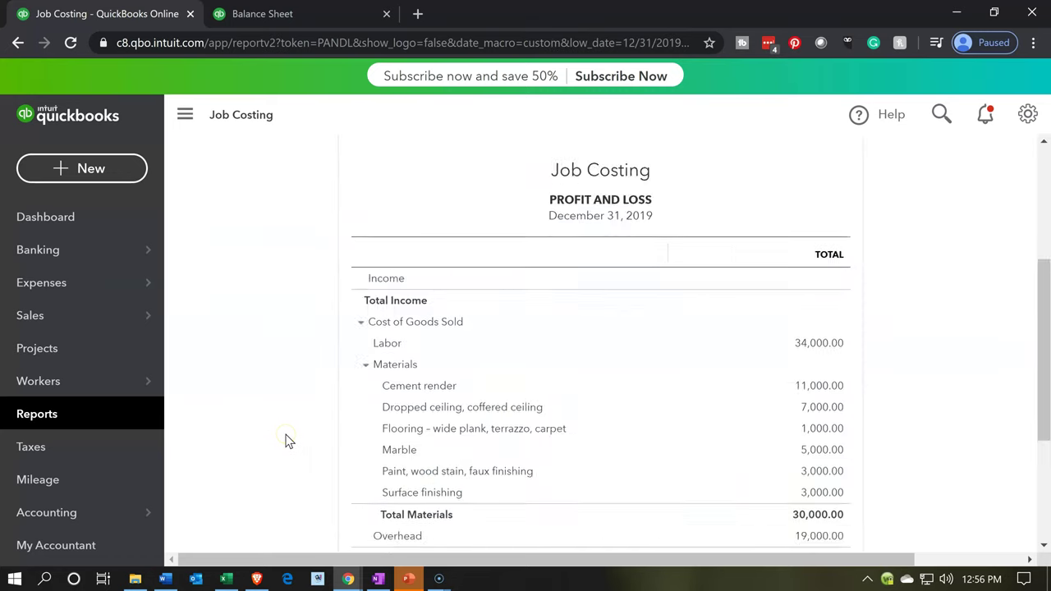
scroll(286, 439, down, 2)
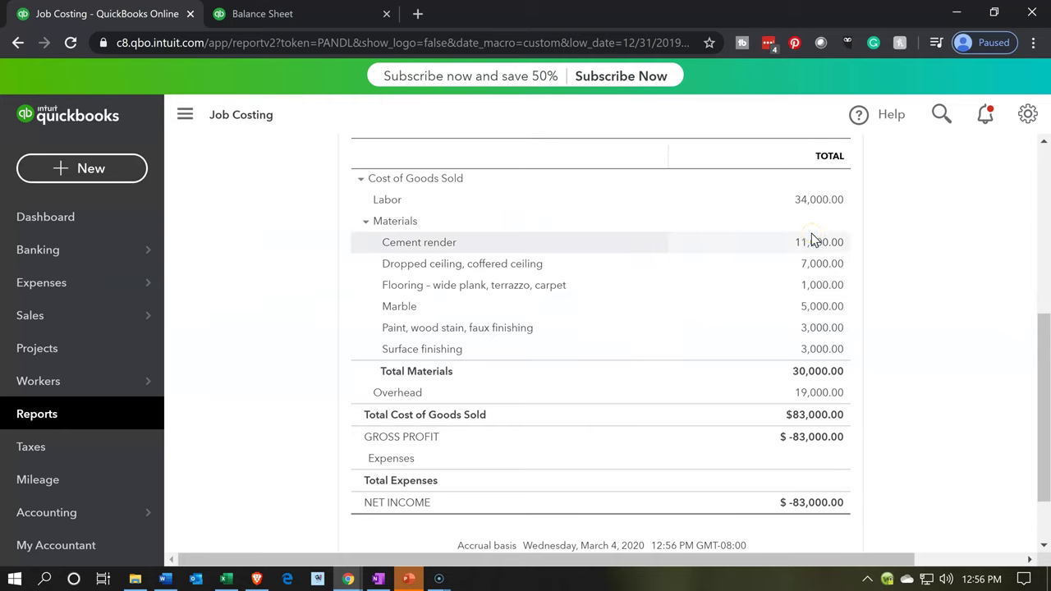
click(361, 182)
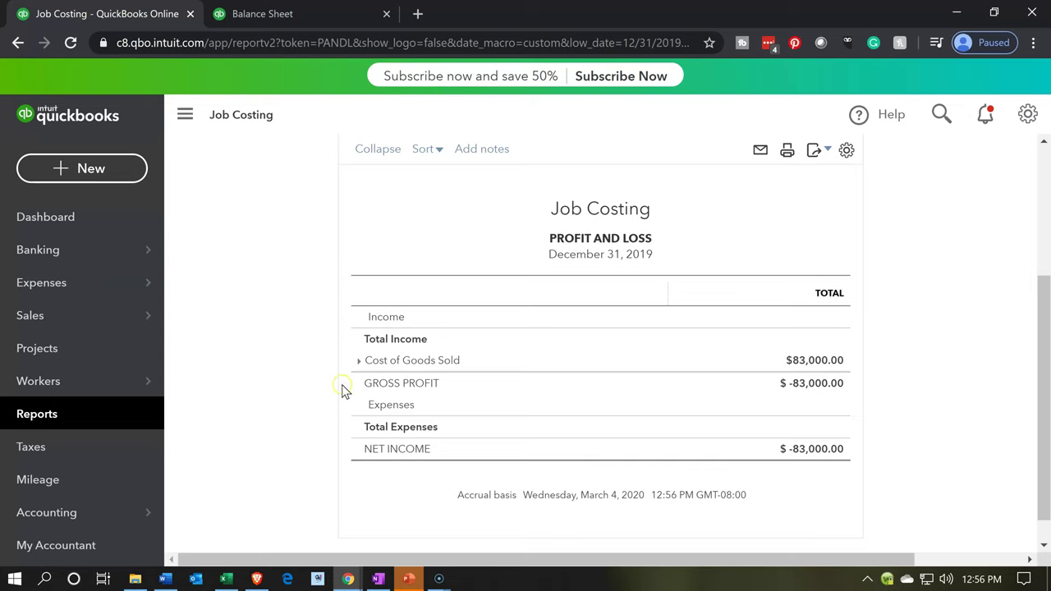
click(358, 363)
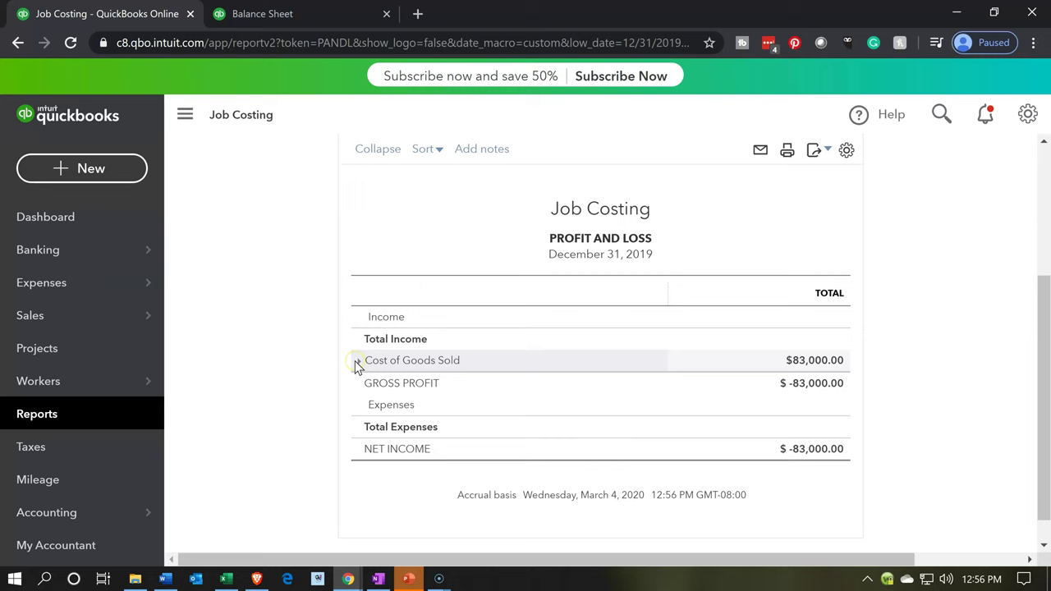
scroll(325, 380, down, 3)
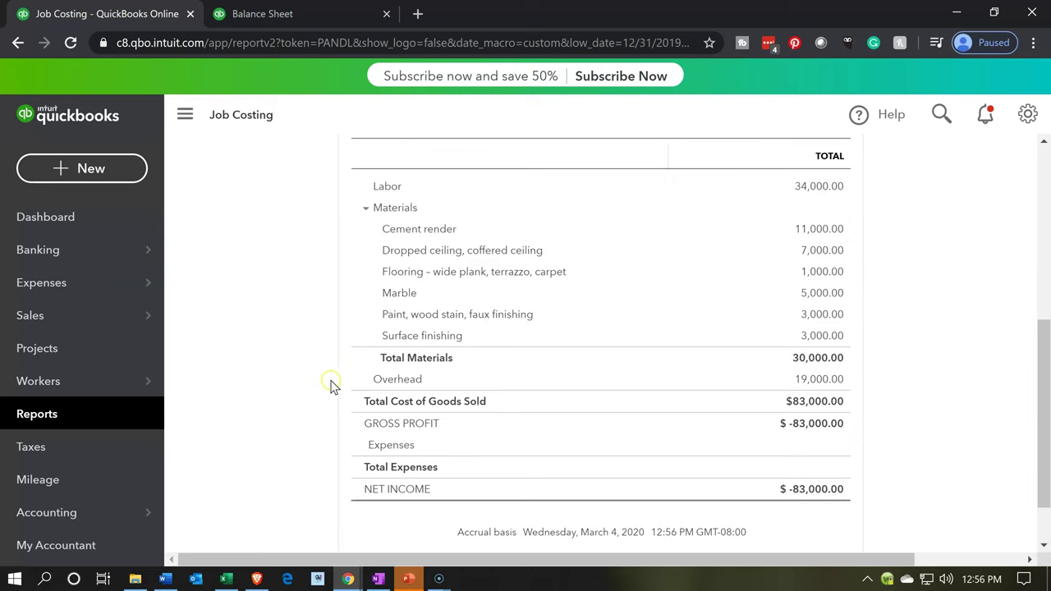
scroll(376, 311, up, 2)
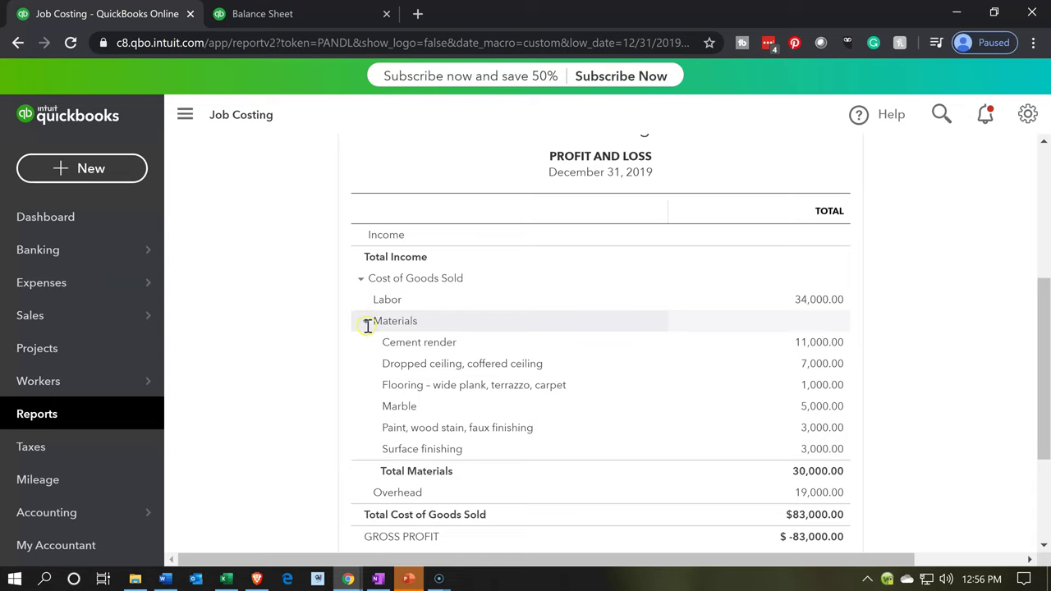
click(366, 322)
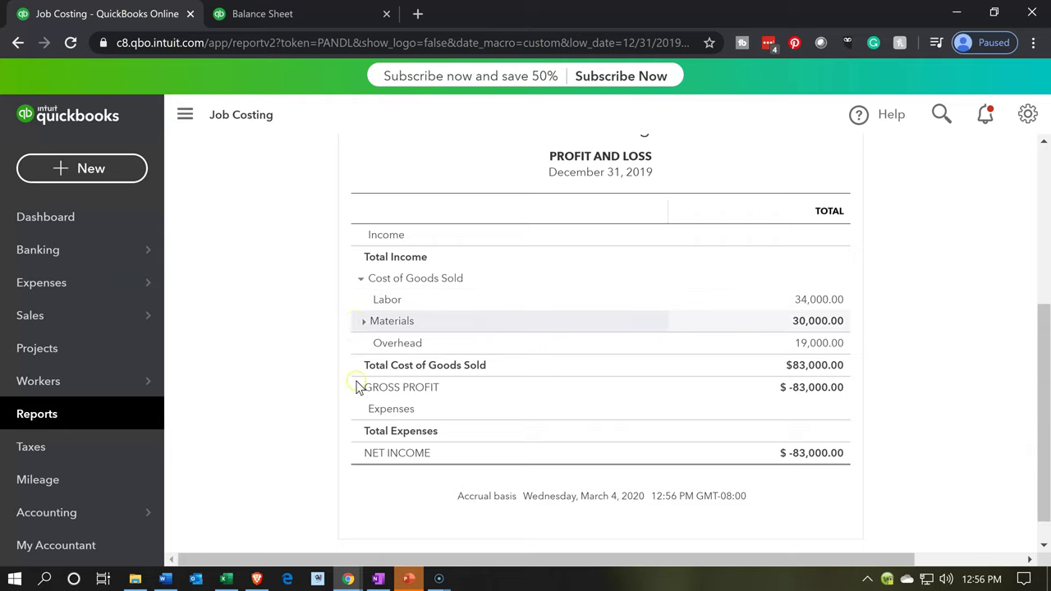
Sum the direct materials totals of Jobs 14 and 15 in the Excel workbook and compare with the collapsed Materials line in QuickBooks.
click(230, 579)
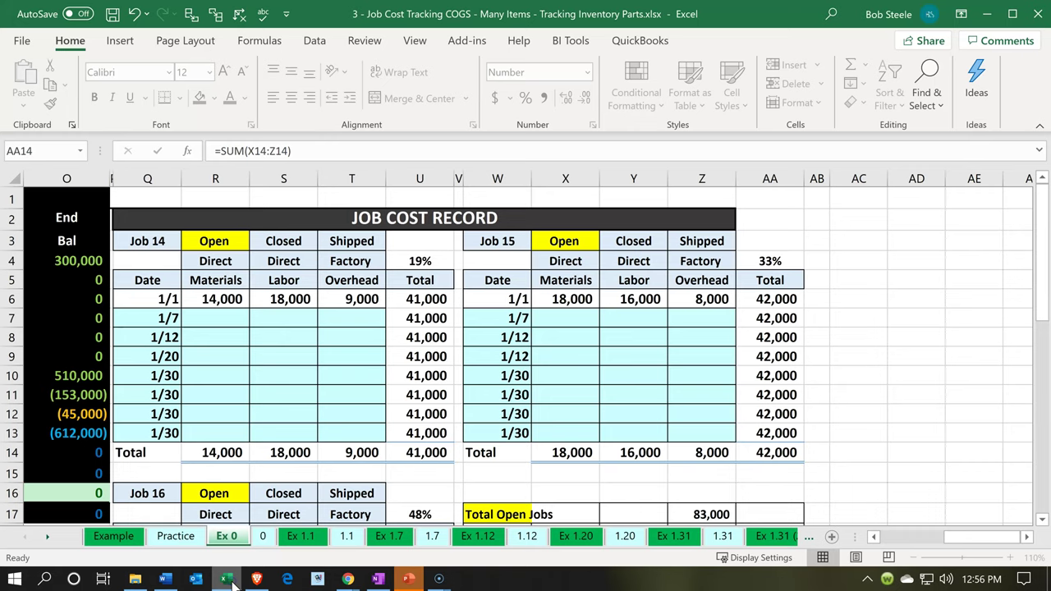
click(446, 472)
scroll(446, 472, down, 3)
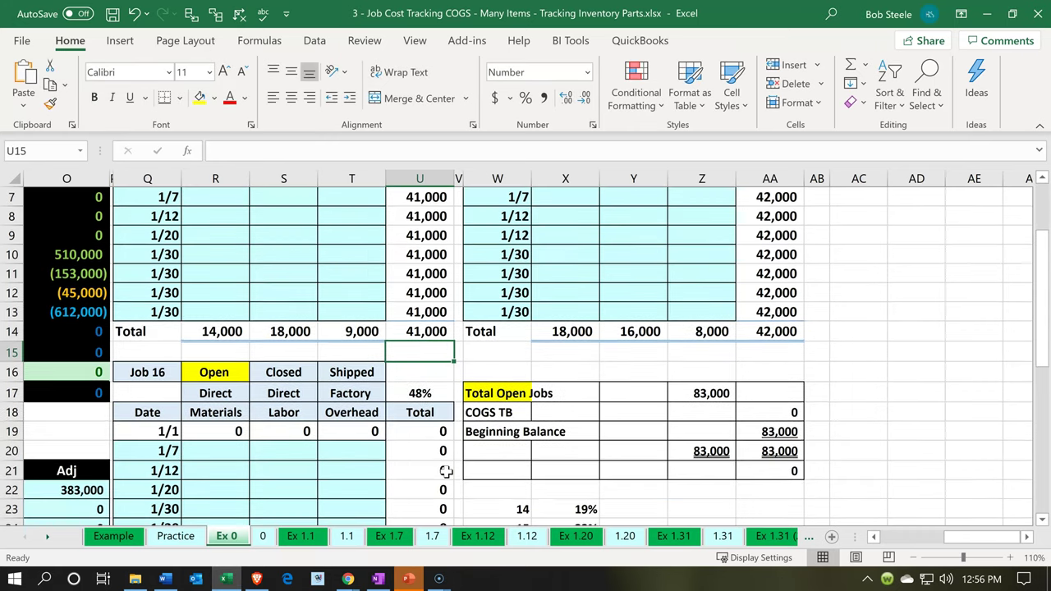
scroll(446, 472, up, 1)
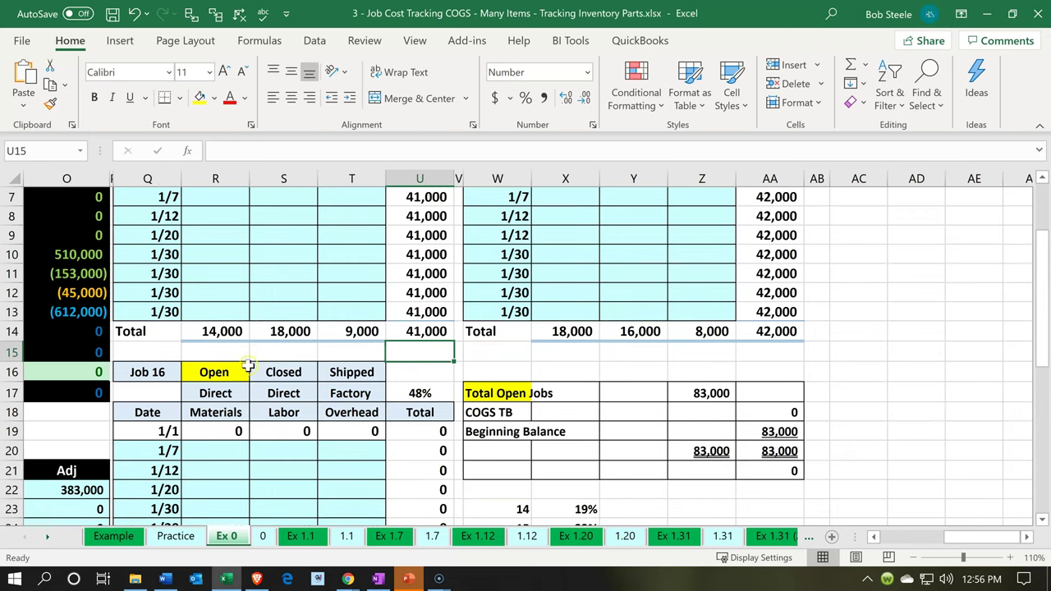
scroll(284, 386, up, 1)
click(276, 423)
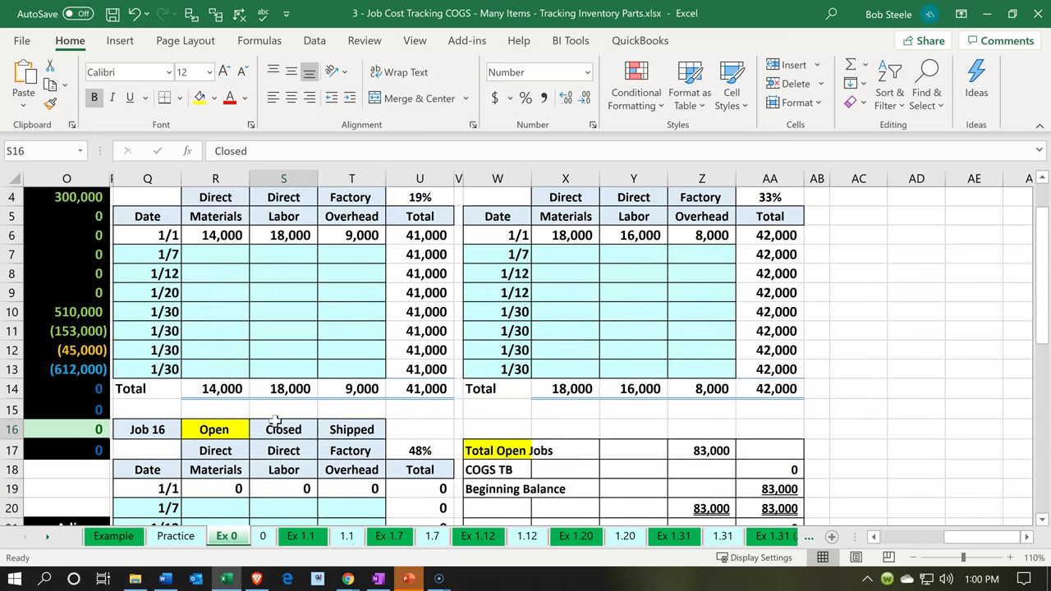
click(231, 395)
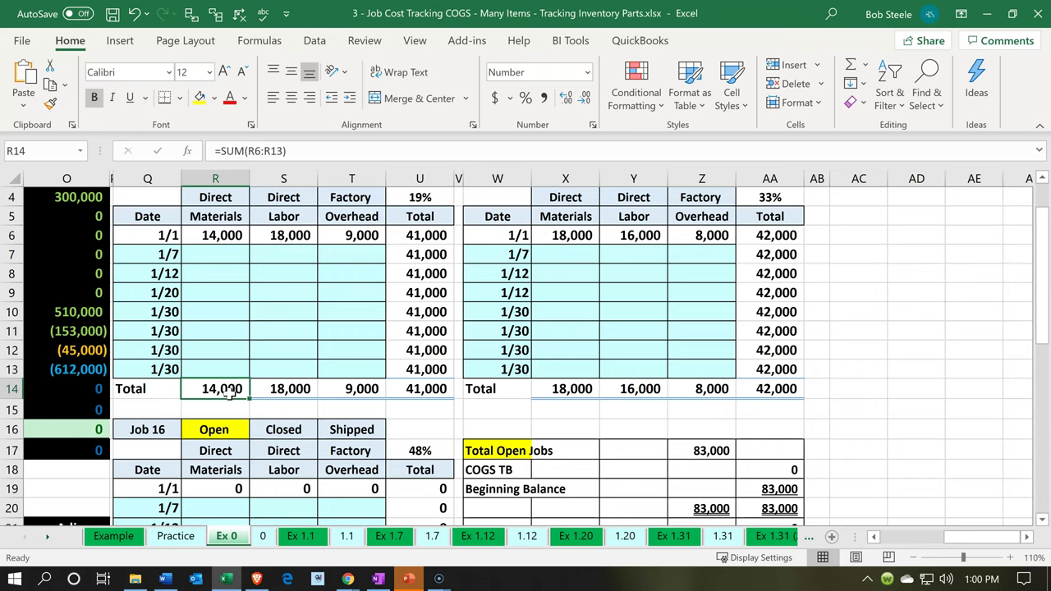
ctrl+click(567, 386)
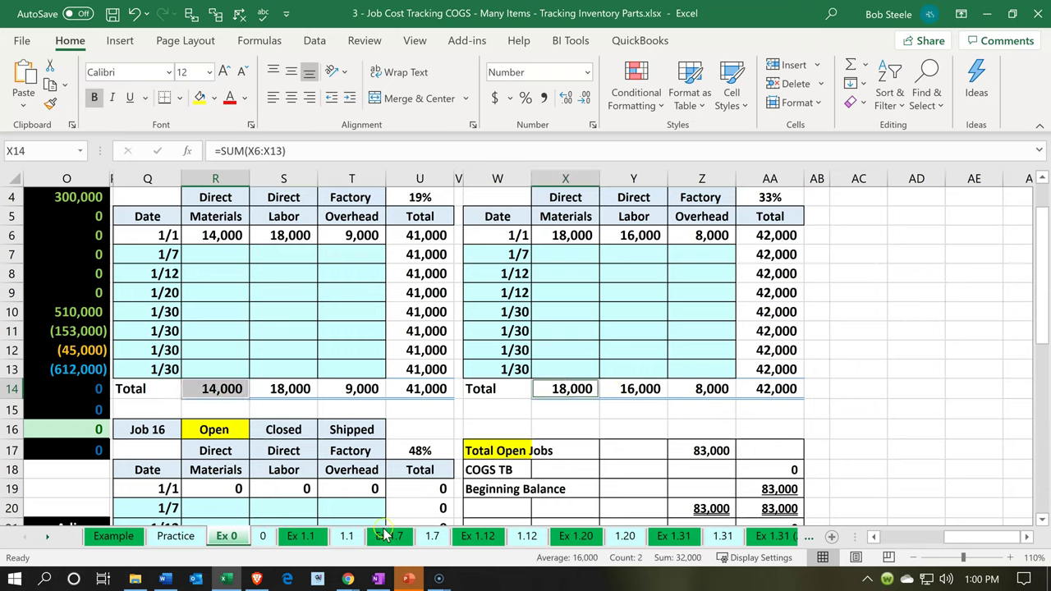
click(226, 579)
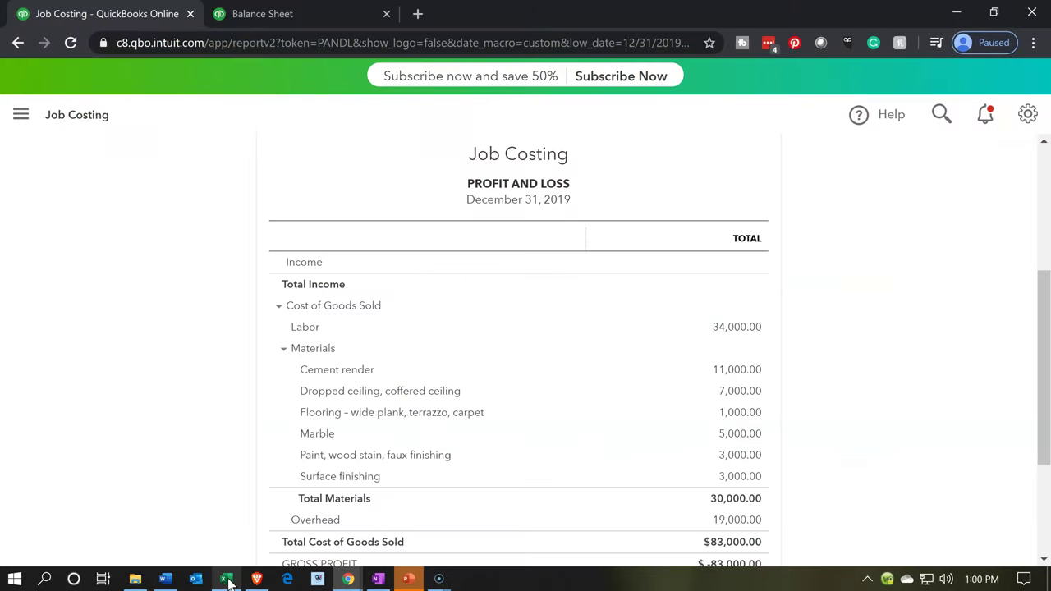
click(283, 352)
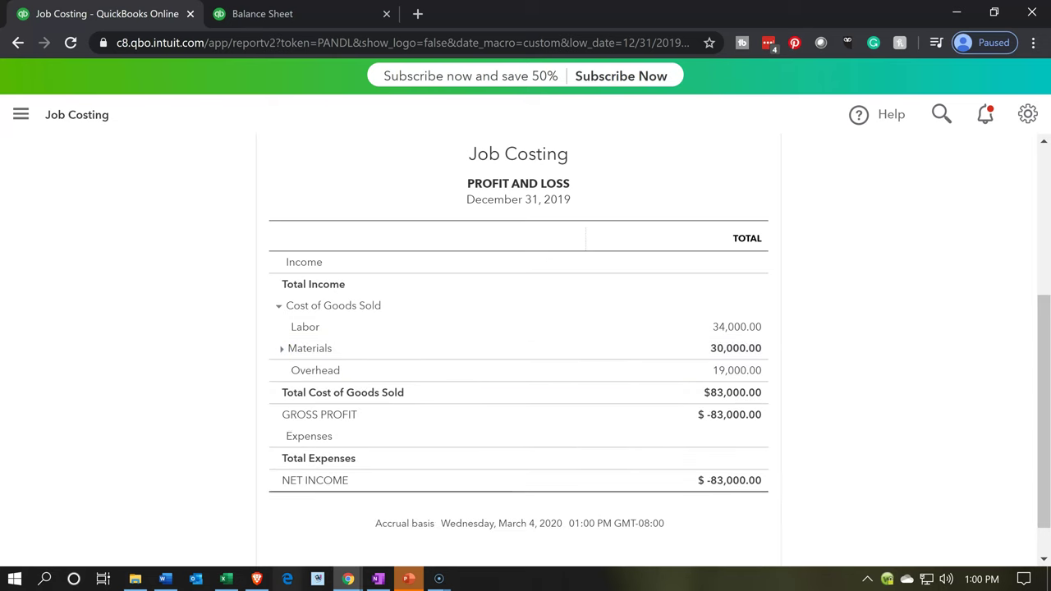
Switch to the Excel workbook and sum the factory overhead totals of Jobs 14 and 15.
click(228, 580)
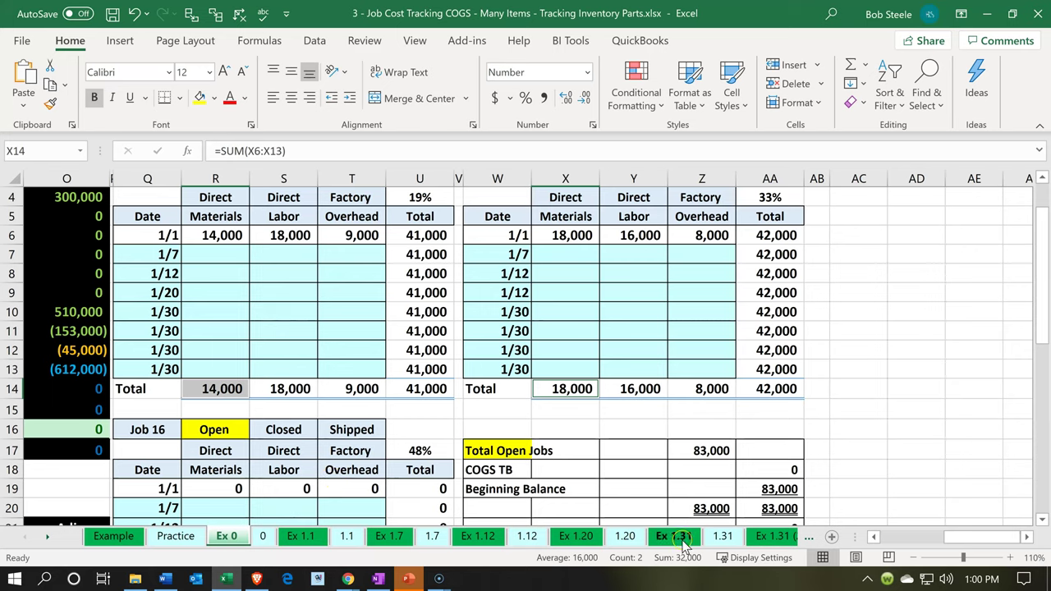
click(372, 386)
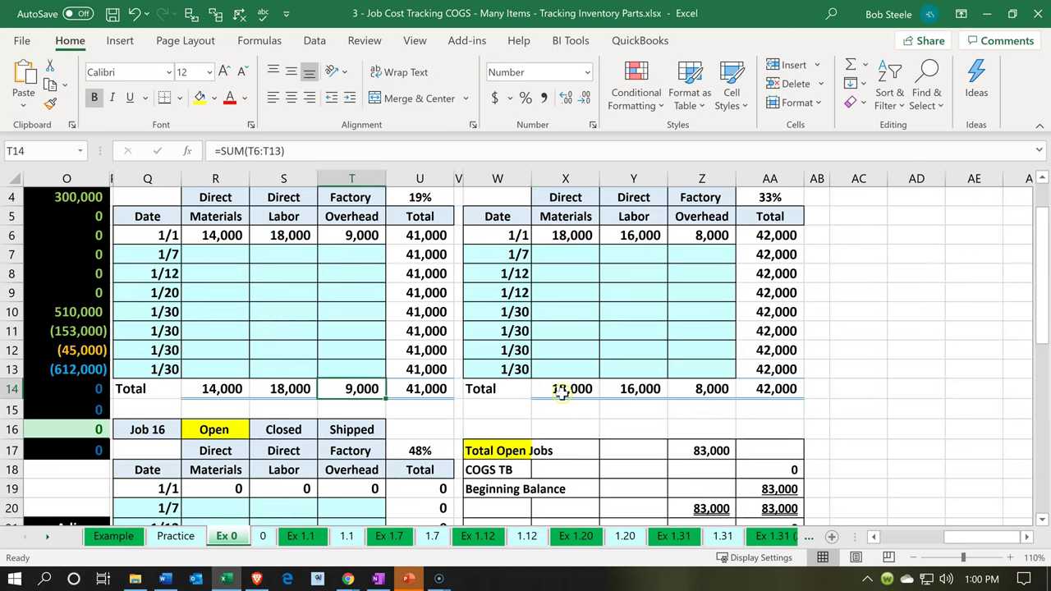
ctrl+click(708, 371)
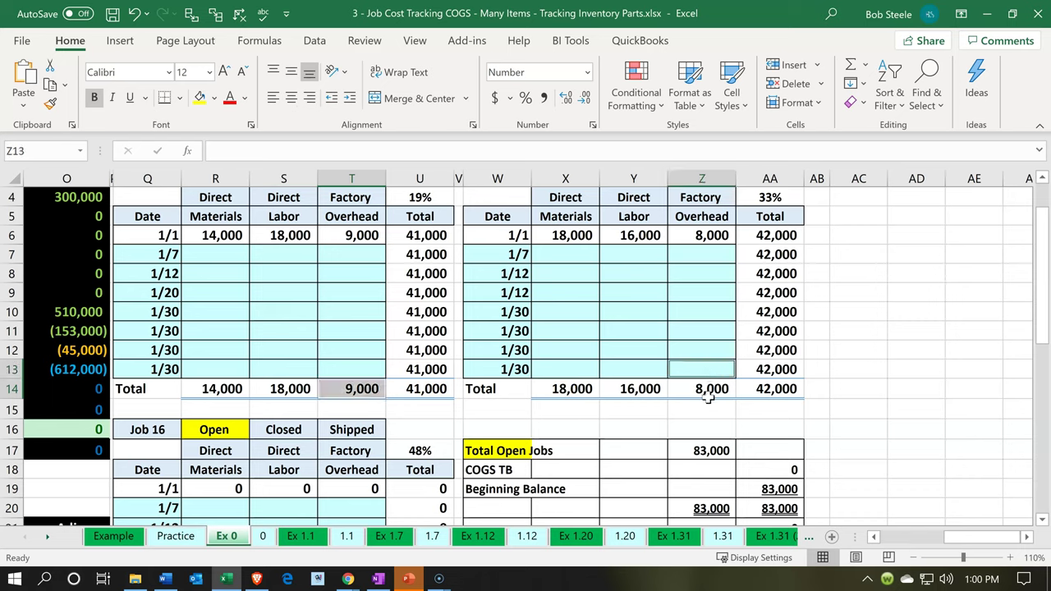
click(708, 394)
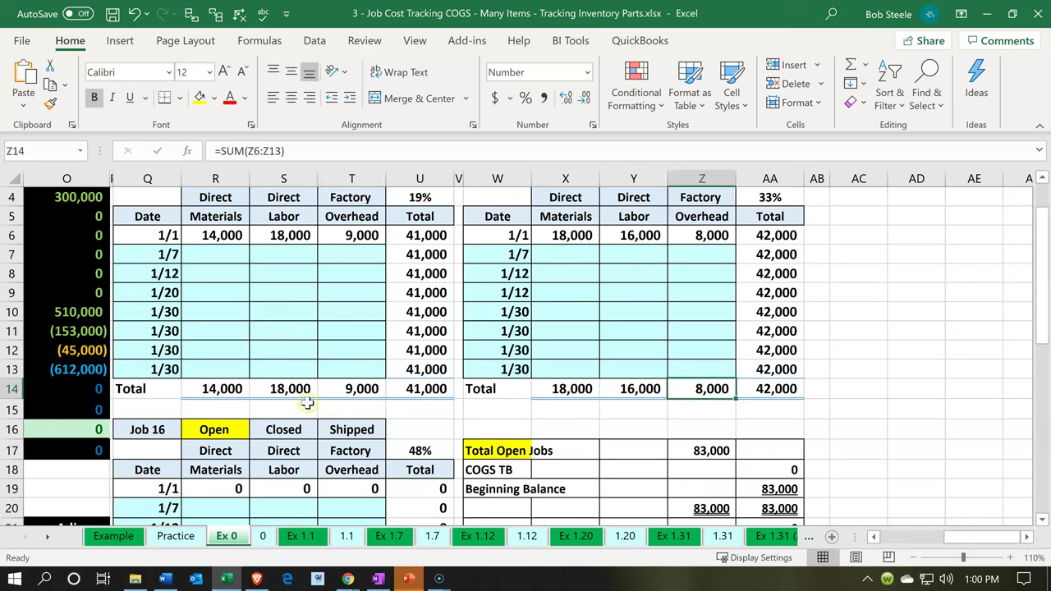
ctrl+click(331, 390)
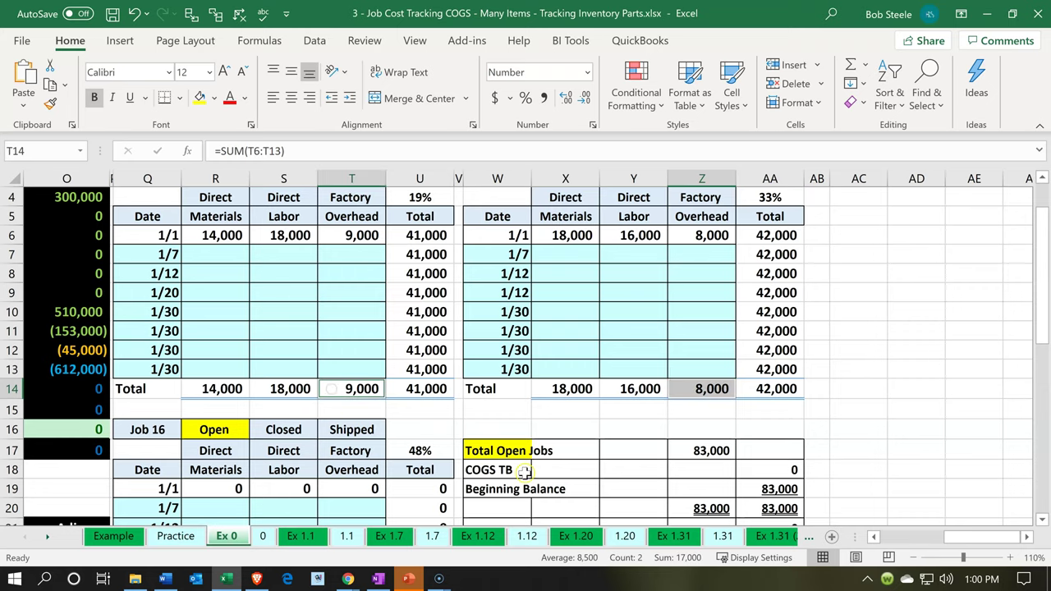
Return to the Profit and Loss report in QuickBooks, drill into the Overhead amount and open the 2,000.00 overhead expense.
click(231, 579)
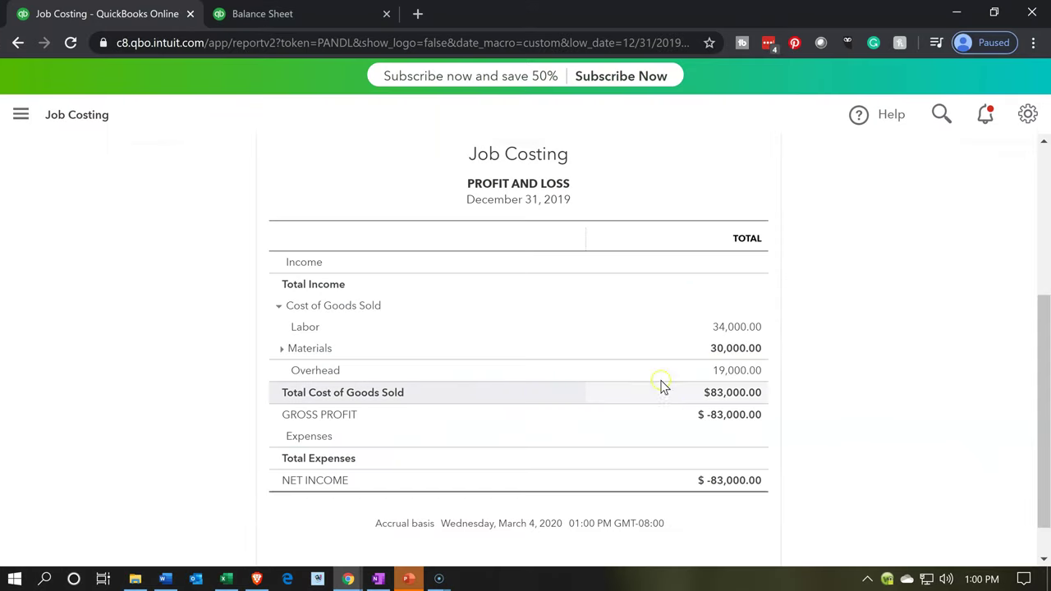
click(726, 374)
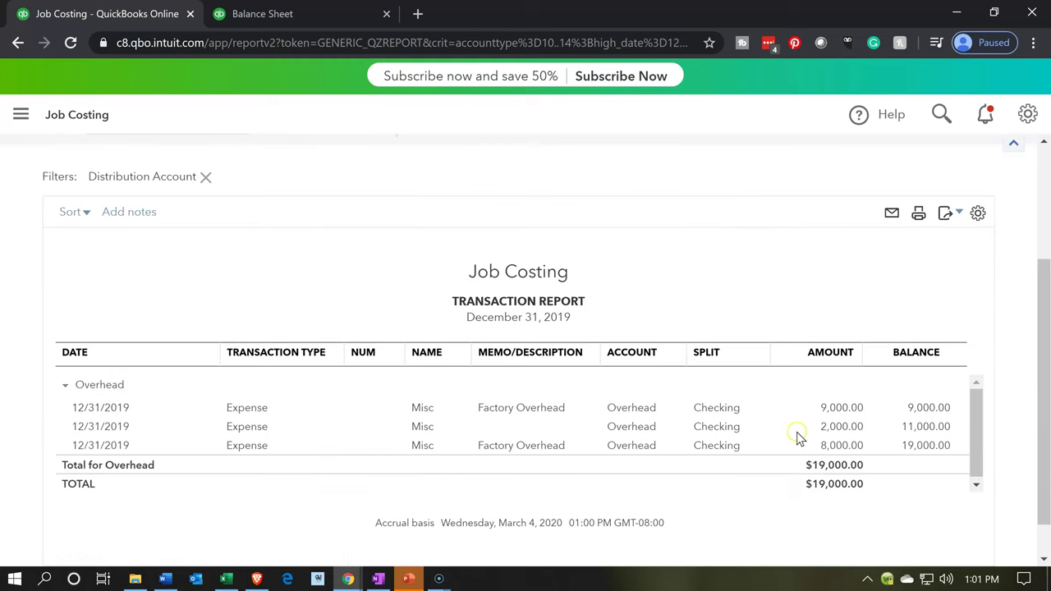
click(847, 432)
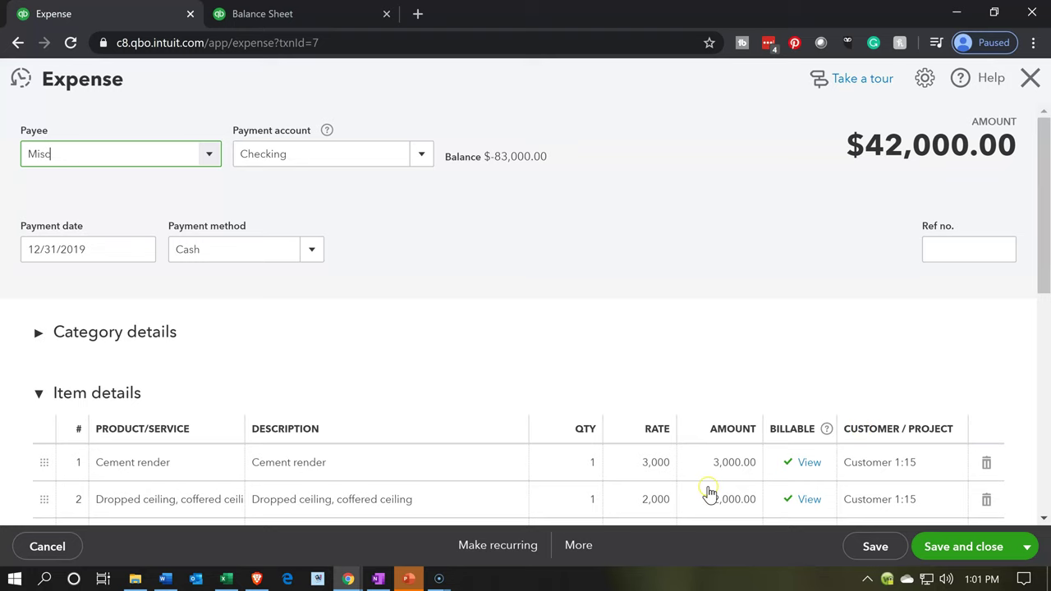
Replace the 2,000.00 Factory Overhead item on line 5 of the expense with Plaster & gypsum board at a rate of 2,000.
scroll(317, 366, down, 3)
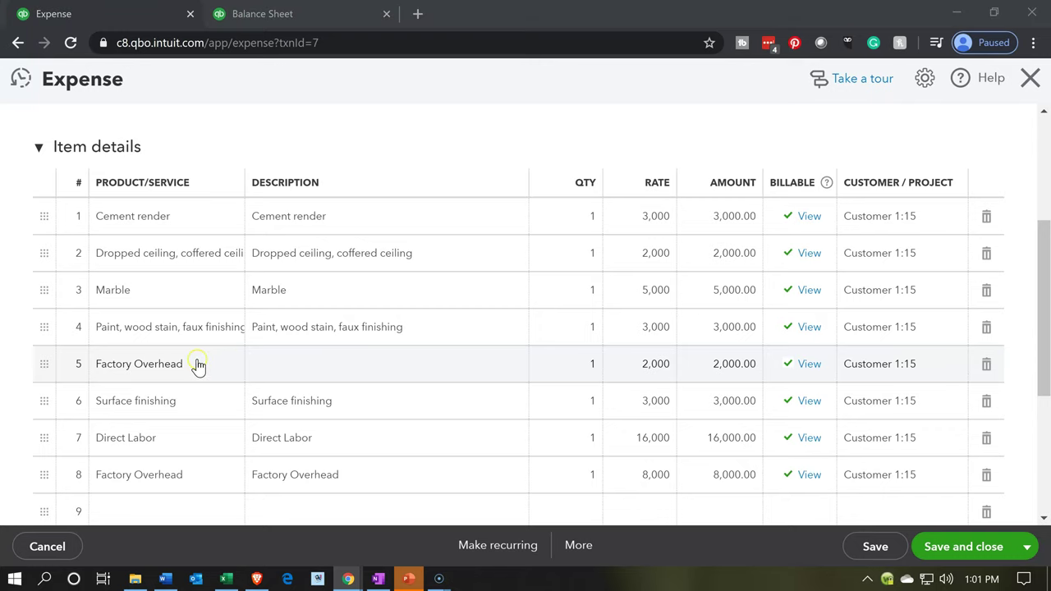
scroll(199, 364, up, 3)
scroll(185, 411, down, 3)
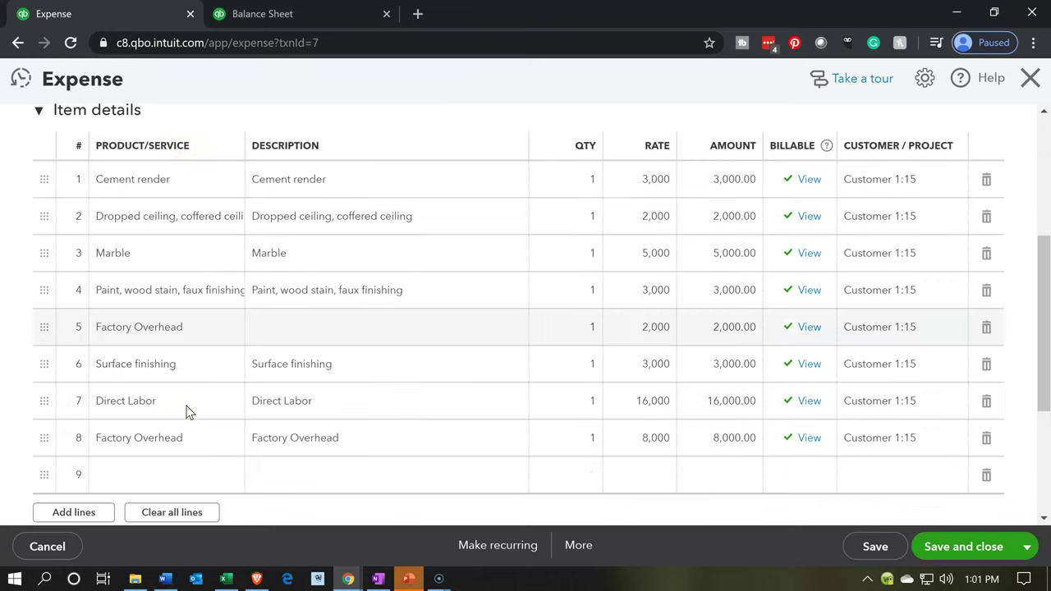
click(184, 325)
text(P)
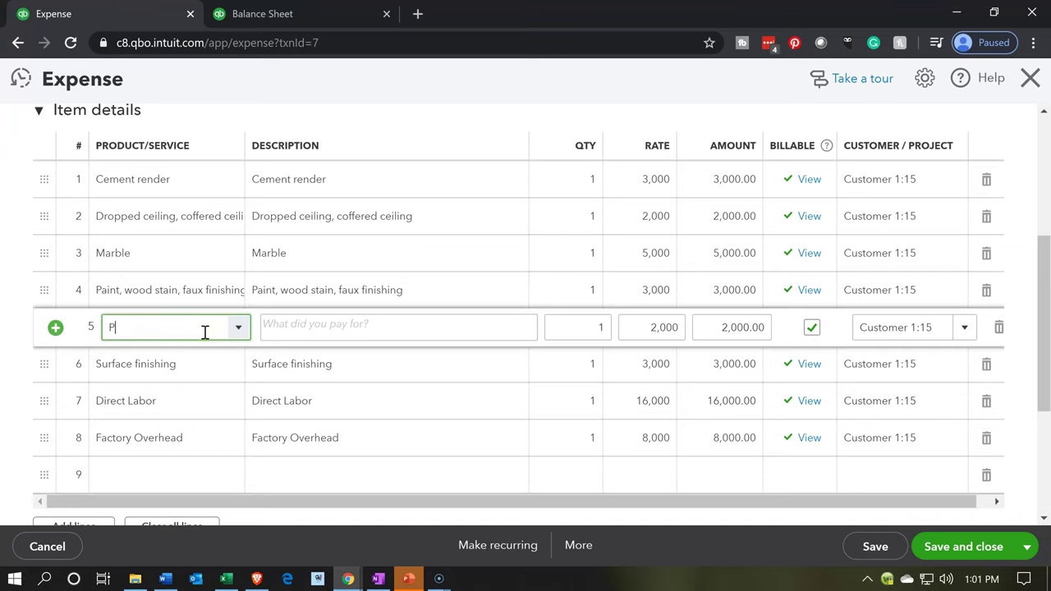
text(laster & gypsum boar)
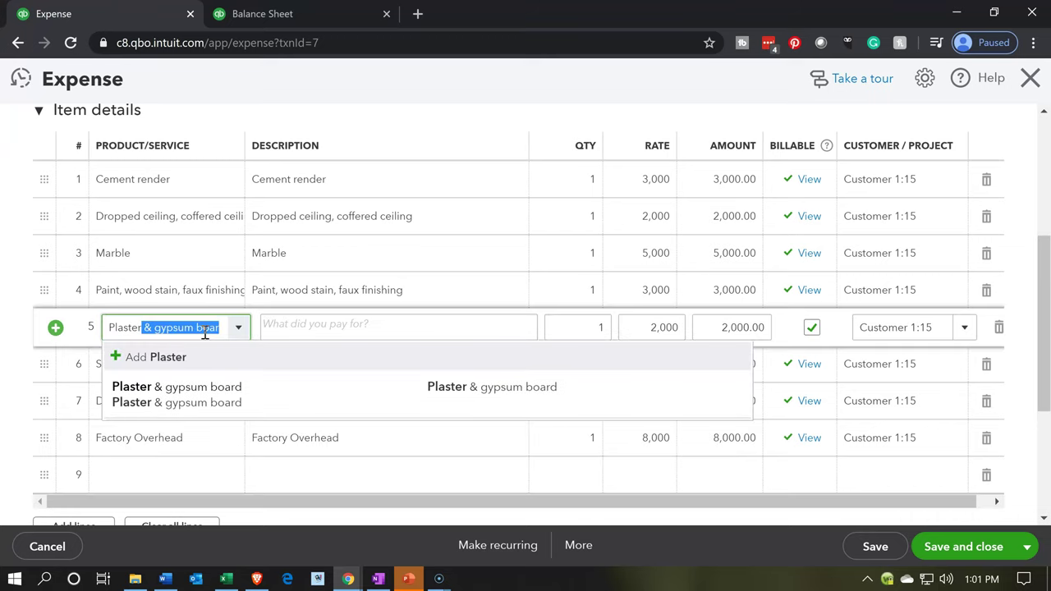
click(242, 403)
key(Tab)
key(Tab)
text(2)
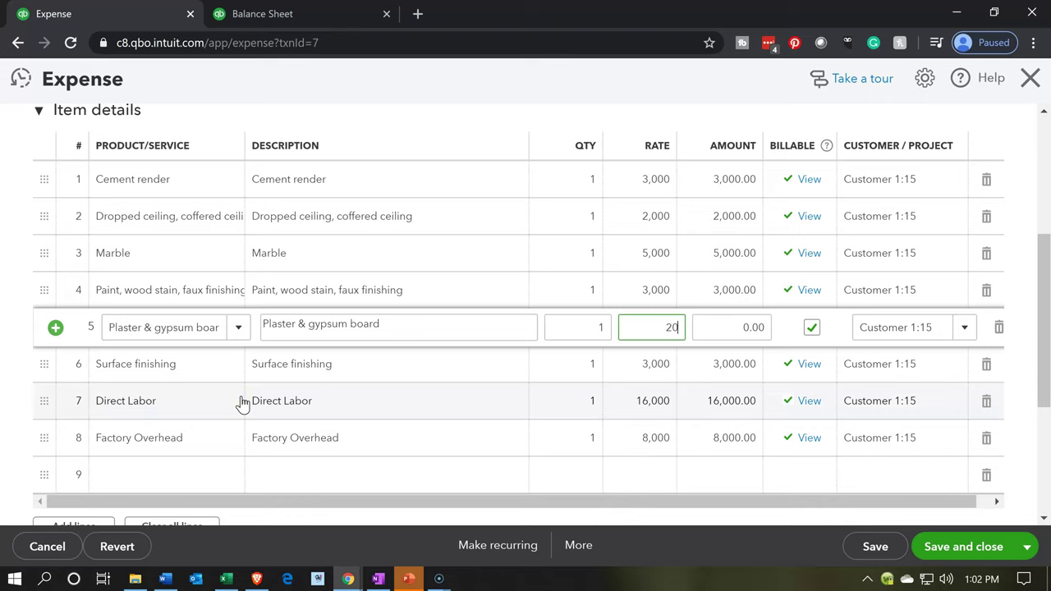
key(Tab)
Check the expense total against Job 15's total cost in the Excel workbook.
scroll(520, 369, down, 2)
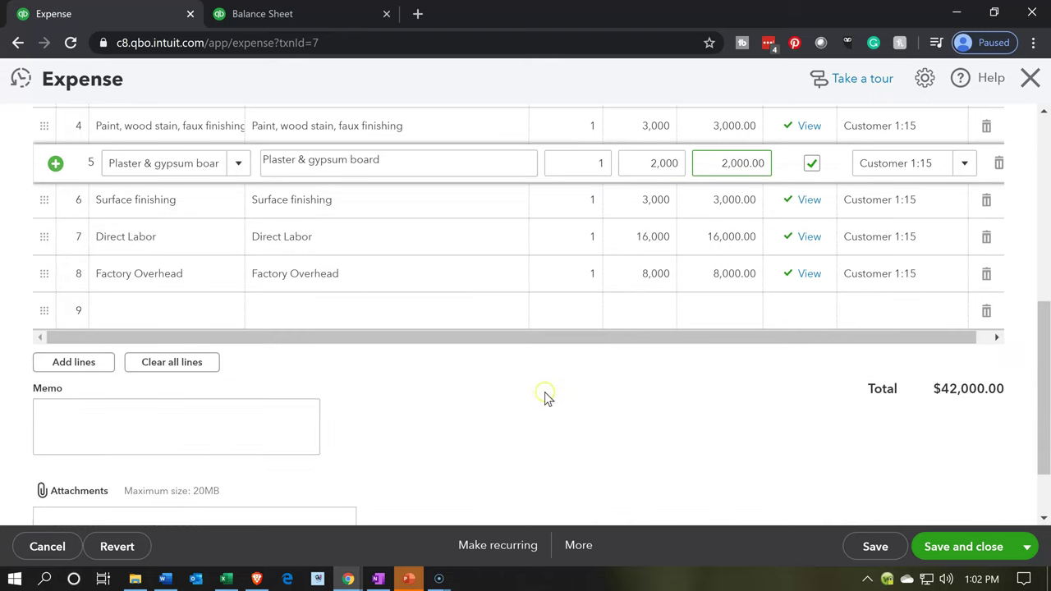
click(226, 579)
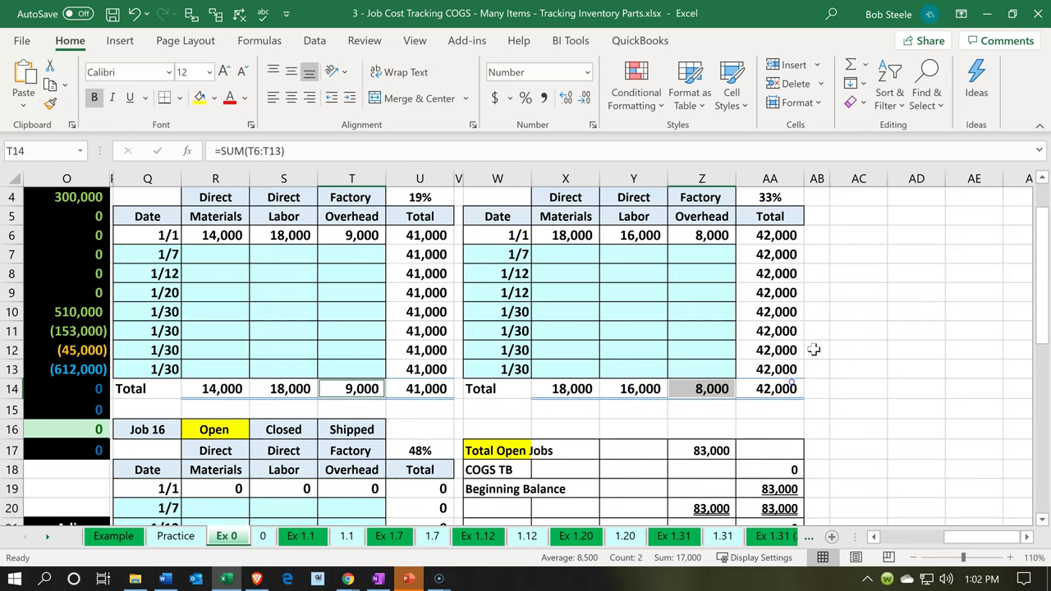
click(793, 385)
click(981, 16)
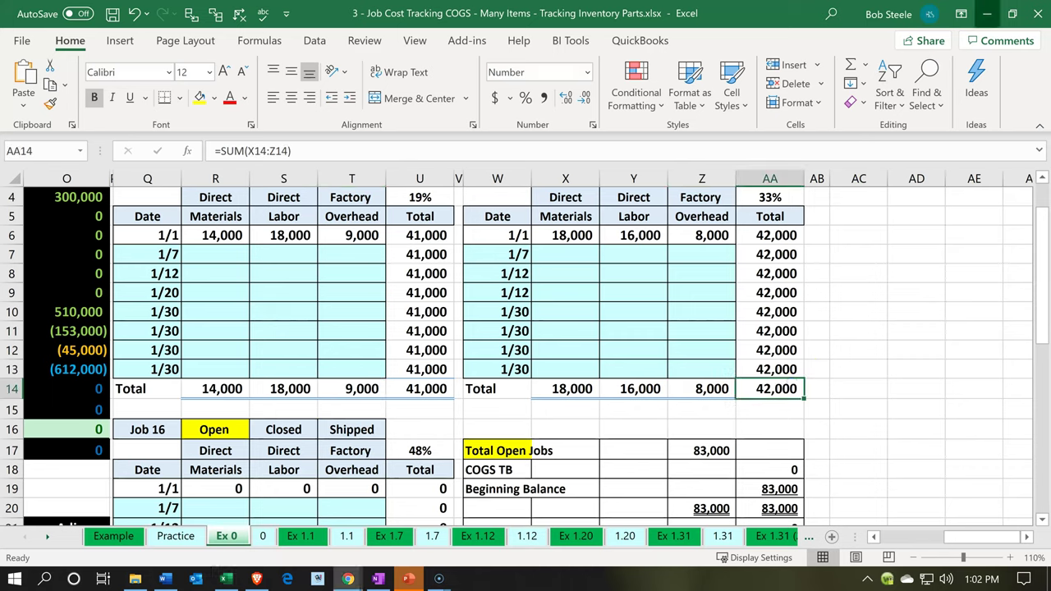
Review the corrected expense lines in QuickBooks, then save and close the expense.
scroll(637, 414, up, 2)
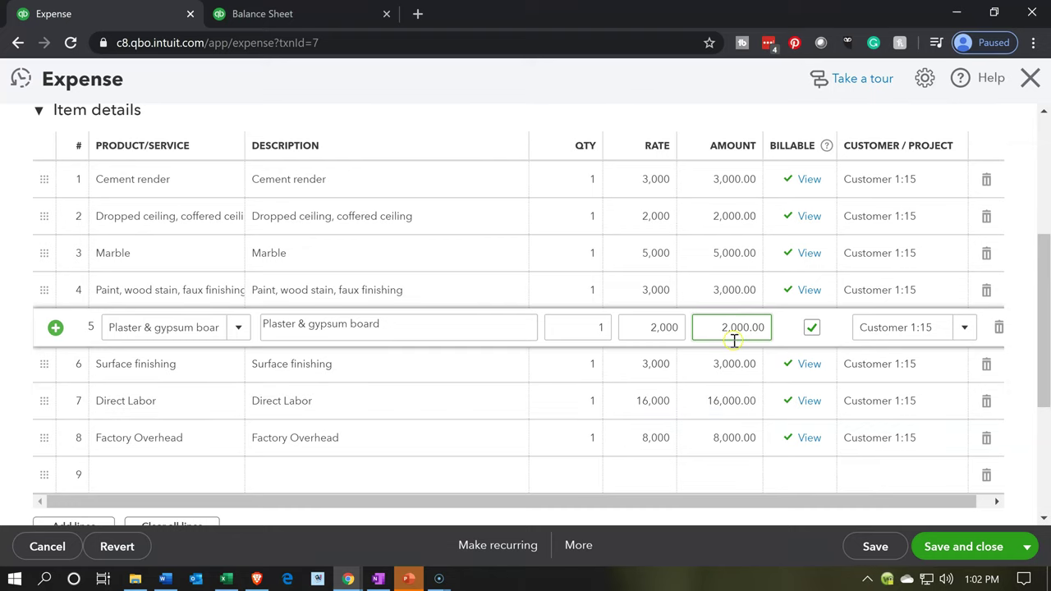
scroll(566, 346, up, 3)
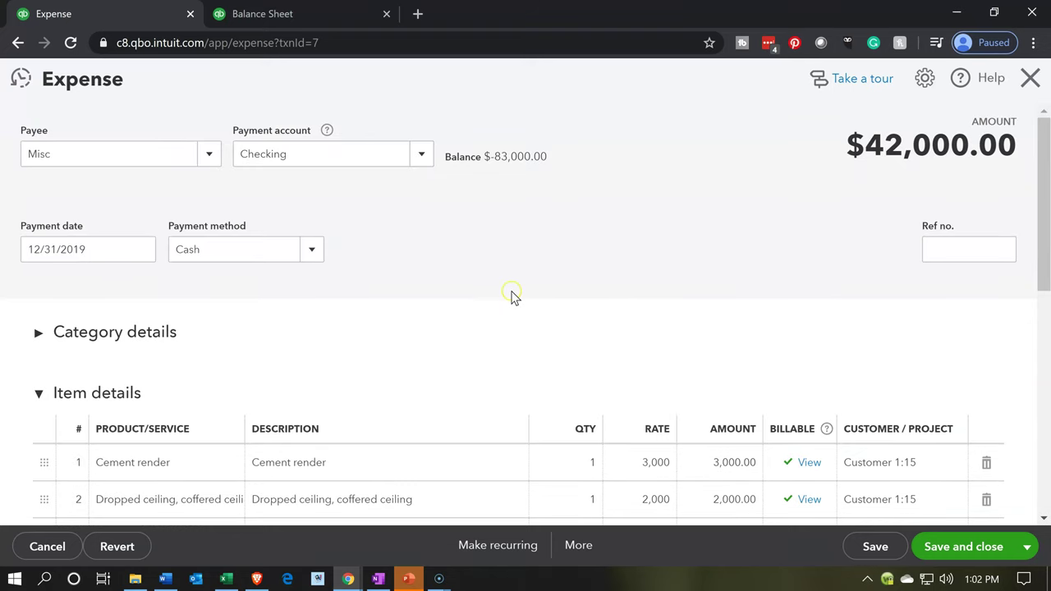
scroll(511, 298, down, 3)
scroll(510, 296, down, 1)
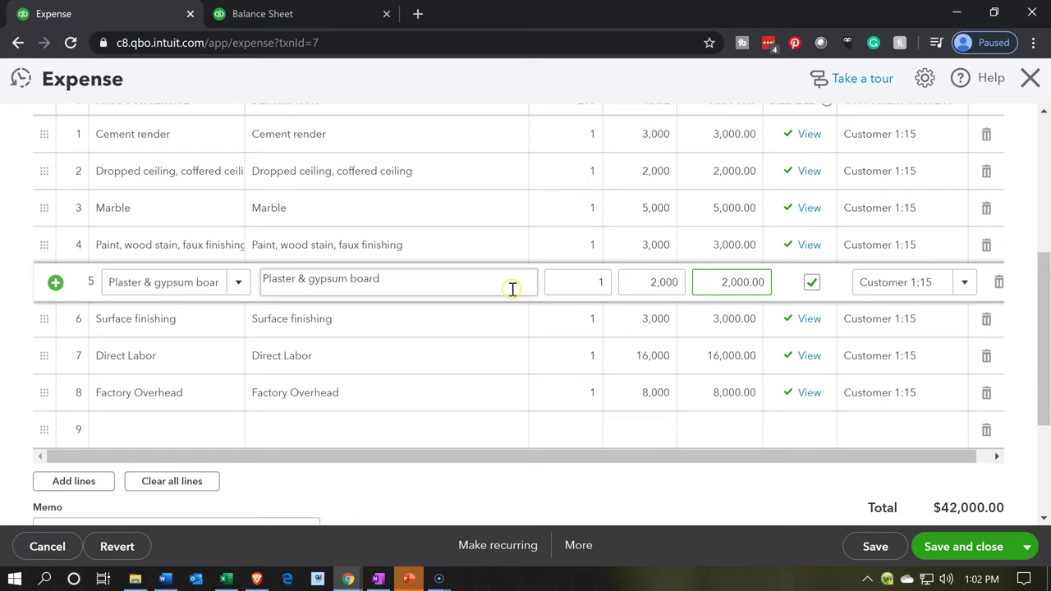
click(876, 544)
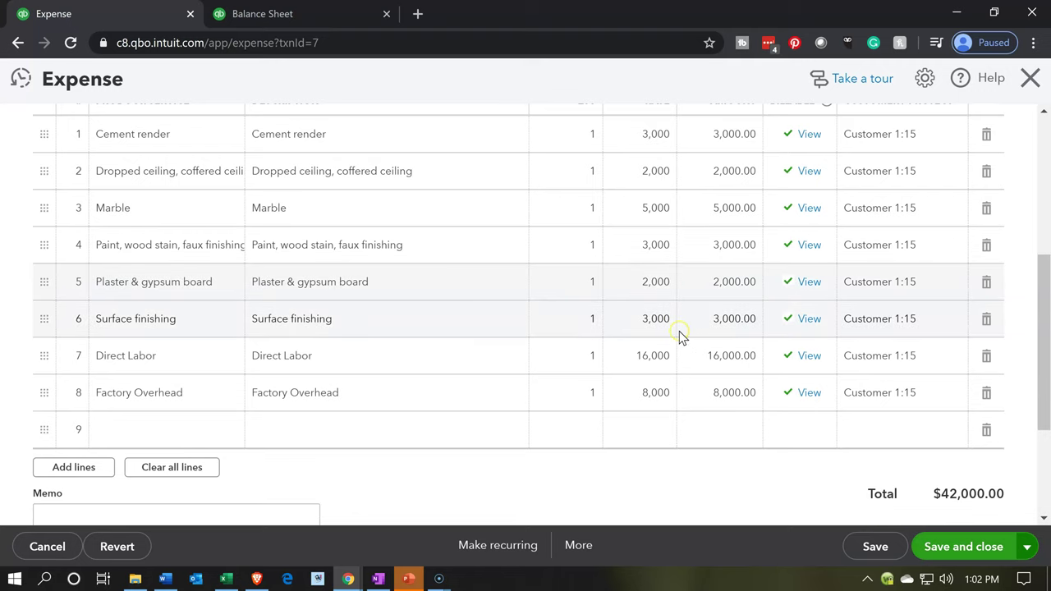
click(950, 558)
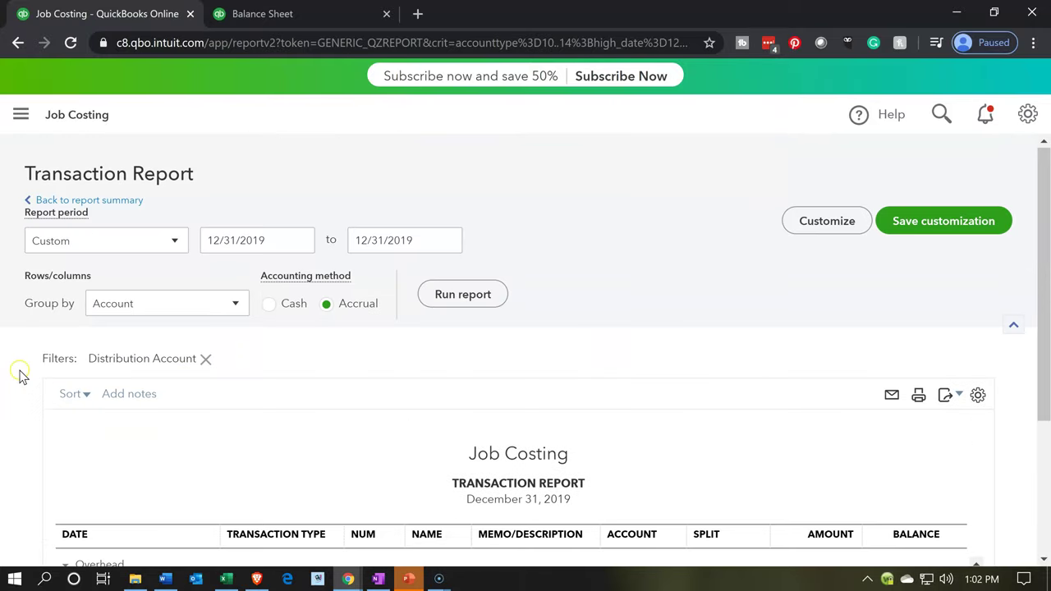
Go back to the Profit and Loss report summary, review the Cost of Goods Sold breakdown and collapse its Materials group.
click(129, 207)
scroll(169, 328, down, 3)
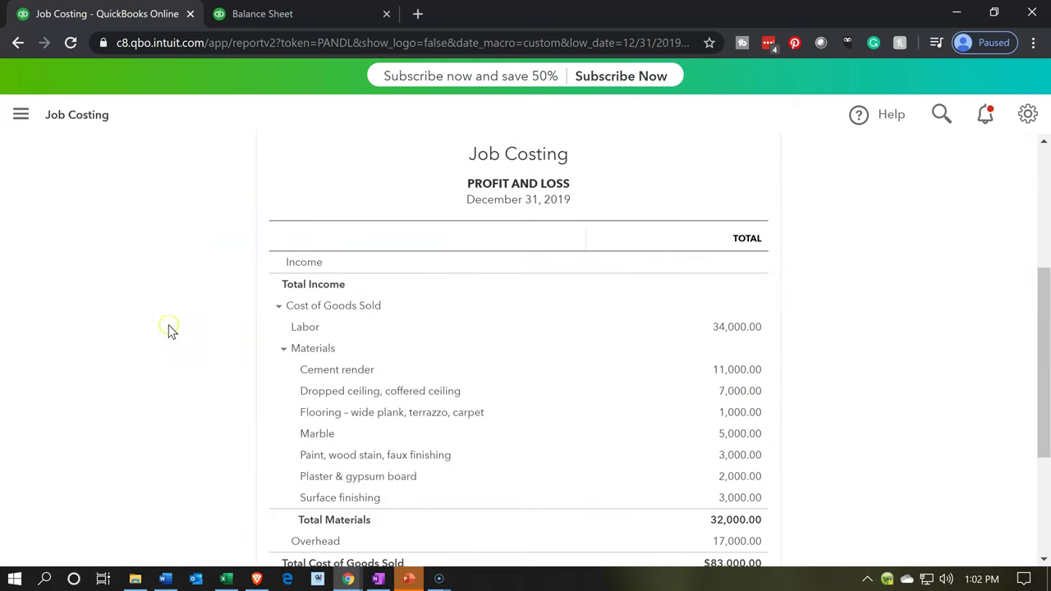
scroll(174, 337, down, 1)
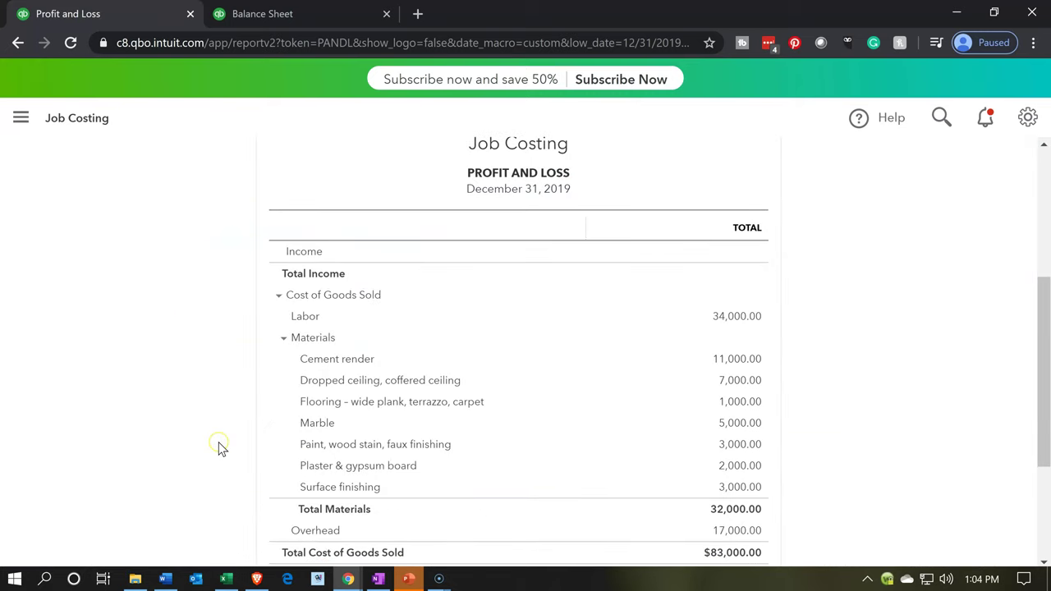
scroll(219, 447, up, 3)
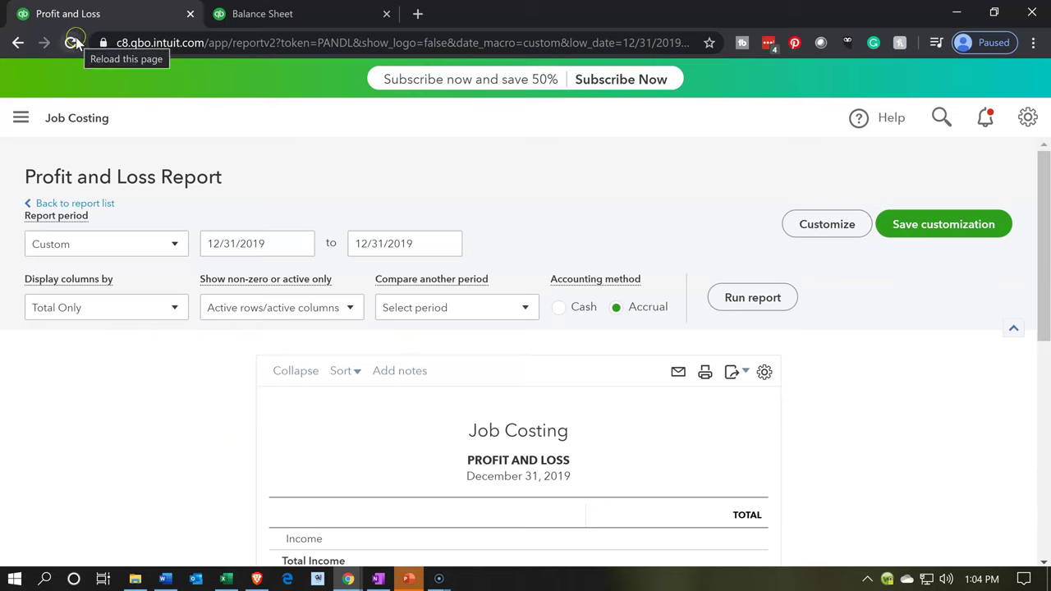
click(290, 50)
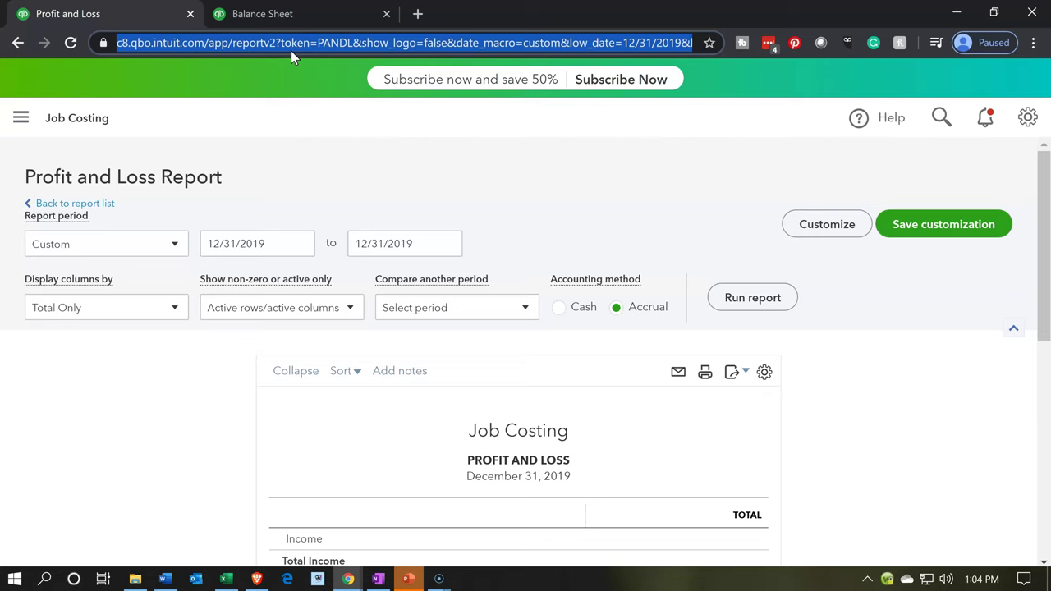
click(165, 425)
scroll(165, 425, down, 1)
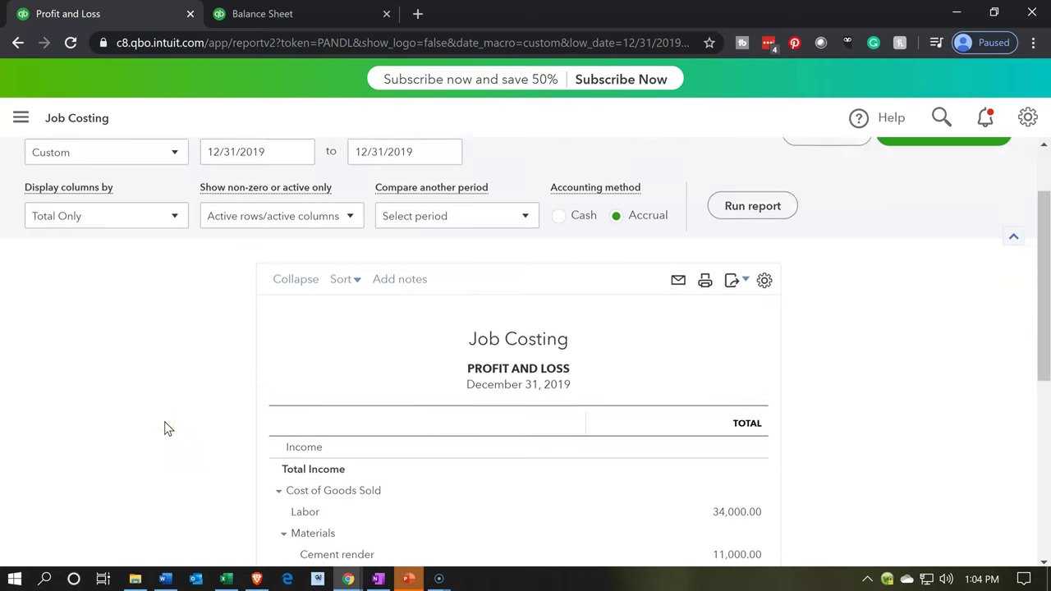
scroll(165, 422, down, 2)
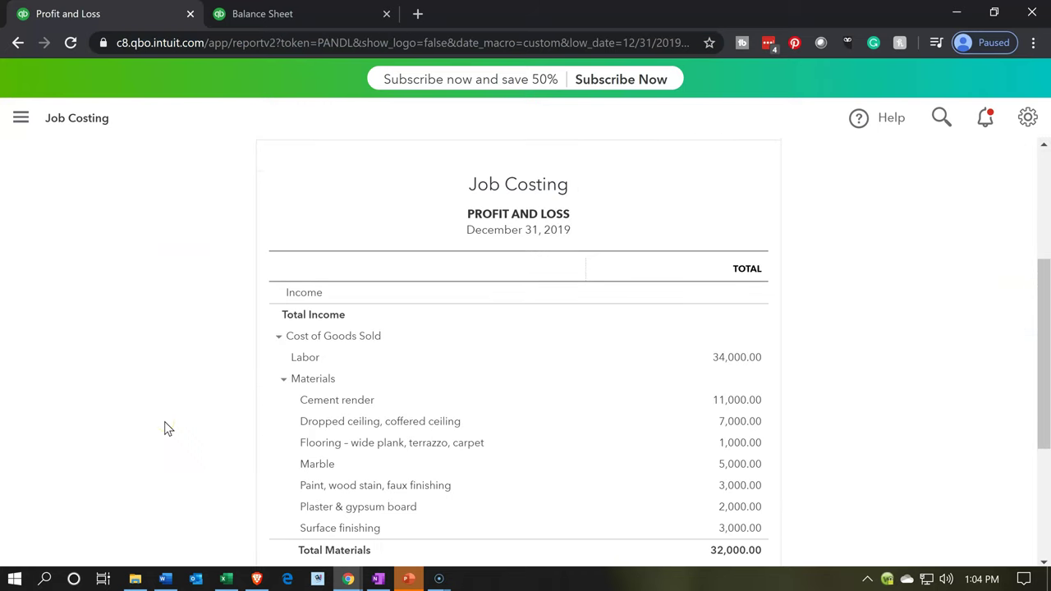
click(283, 380)
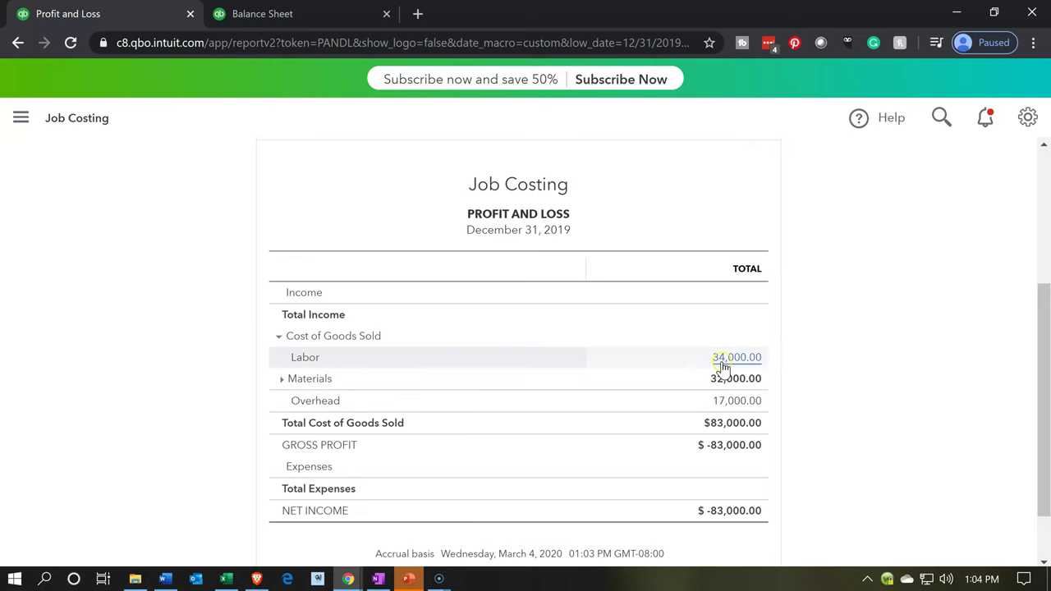
Switch to the Excel workbook and sum the direct labor totals of Jobs 14 and 15.
click(227, 580)
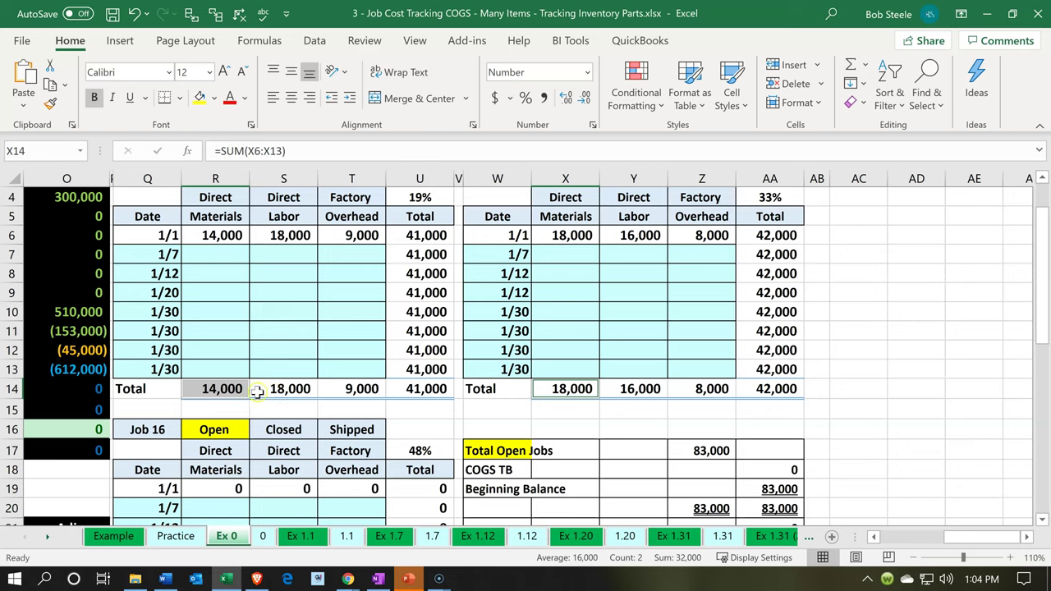
click(246, 391)
click(294, 390)
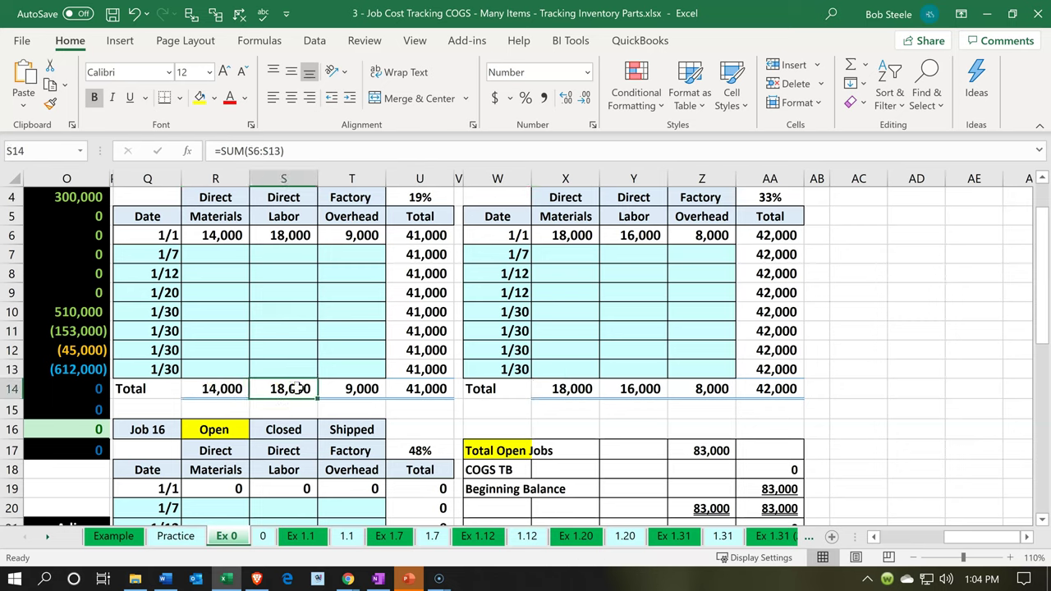
ctrl+click(624, 393)
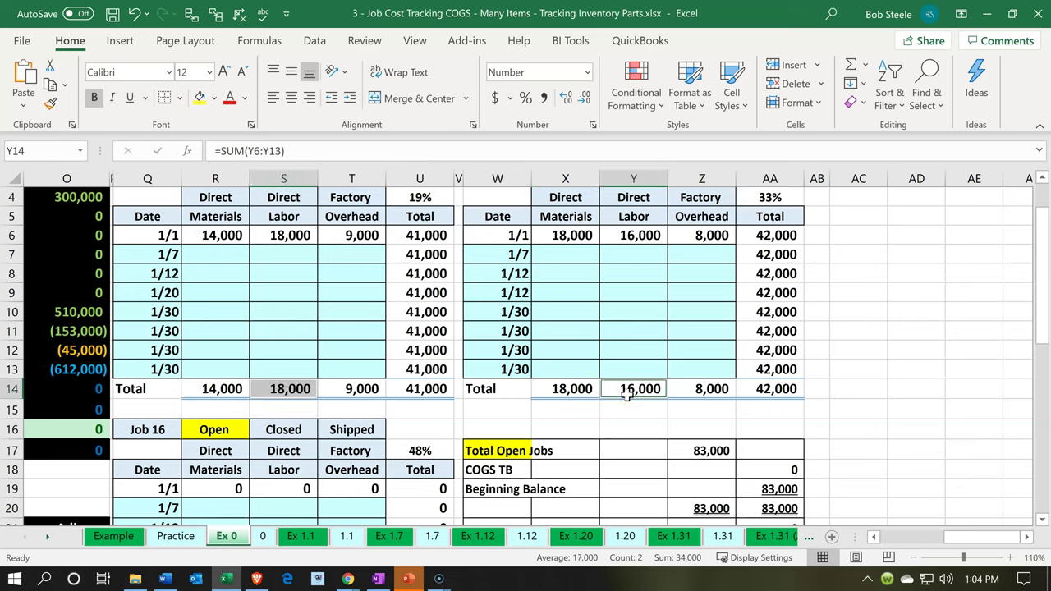
Sum the direct materials totals of Jobs 14 and 15 and compare with the Profit and Loss report in QuickBooks.
click(204, 381)
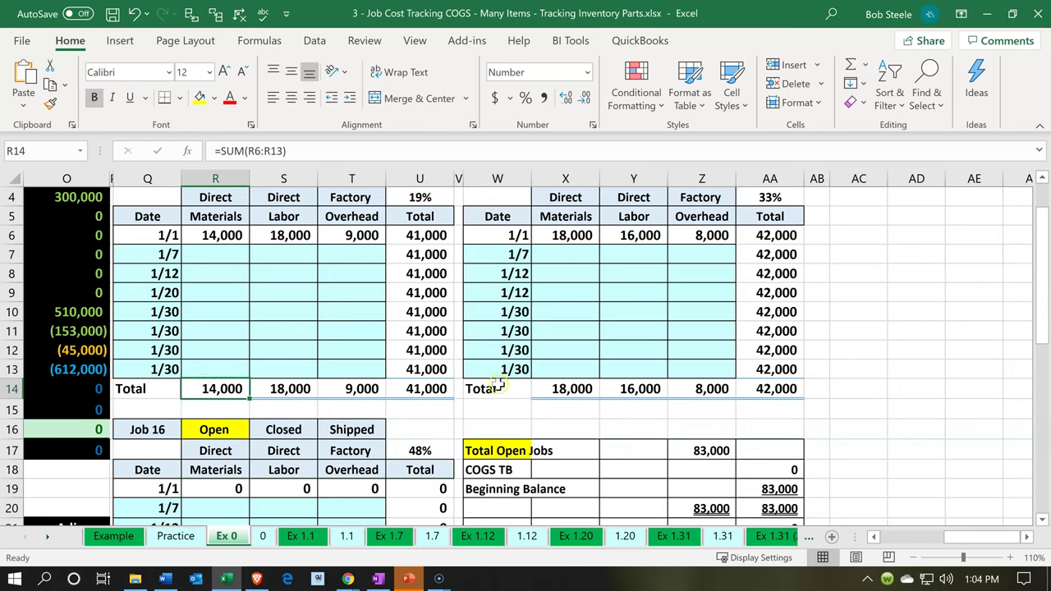
ctrl+click(552, 386)
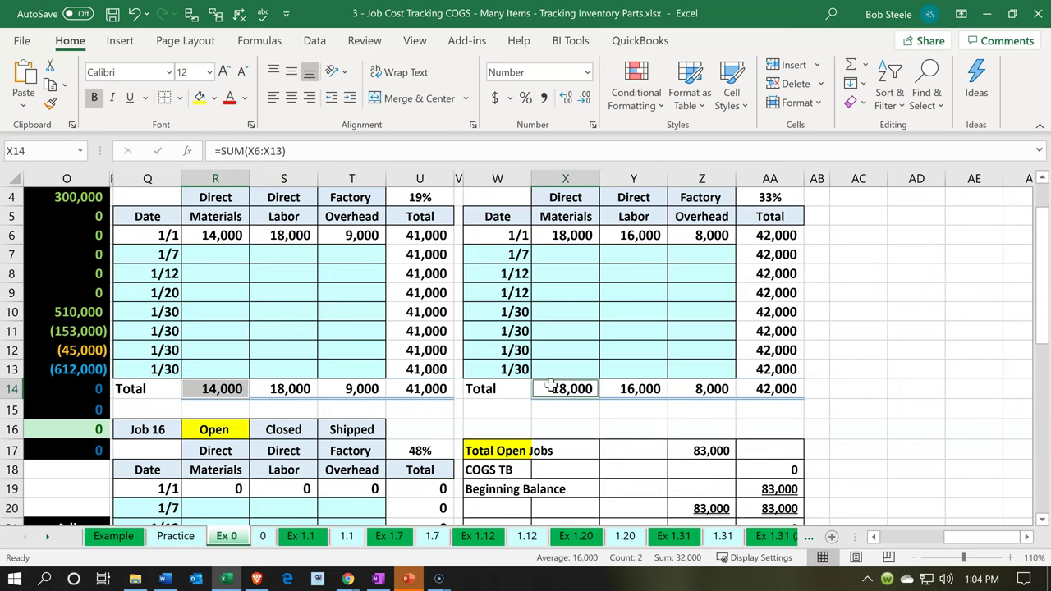
click(229, 580)
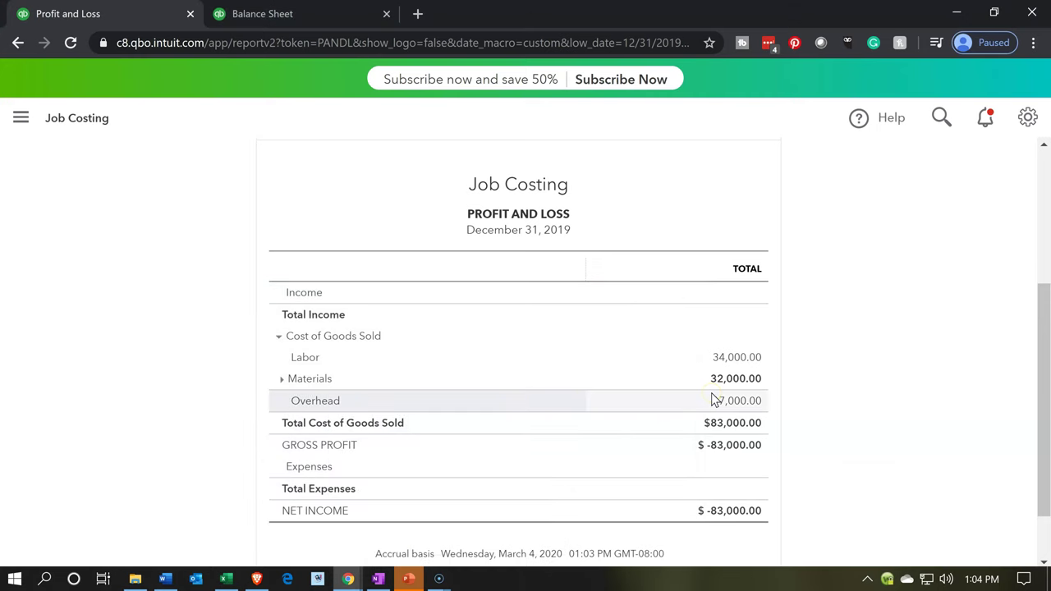
Sum the factory overhead totals of Jobs 14 and 15 in Excel and compare with the Overhead line in QuickBooks.
click(227, 581)
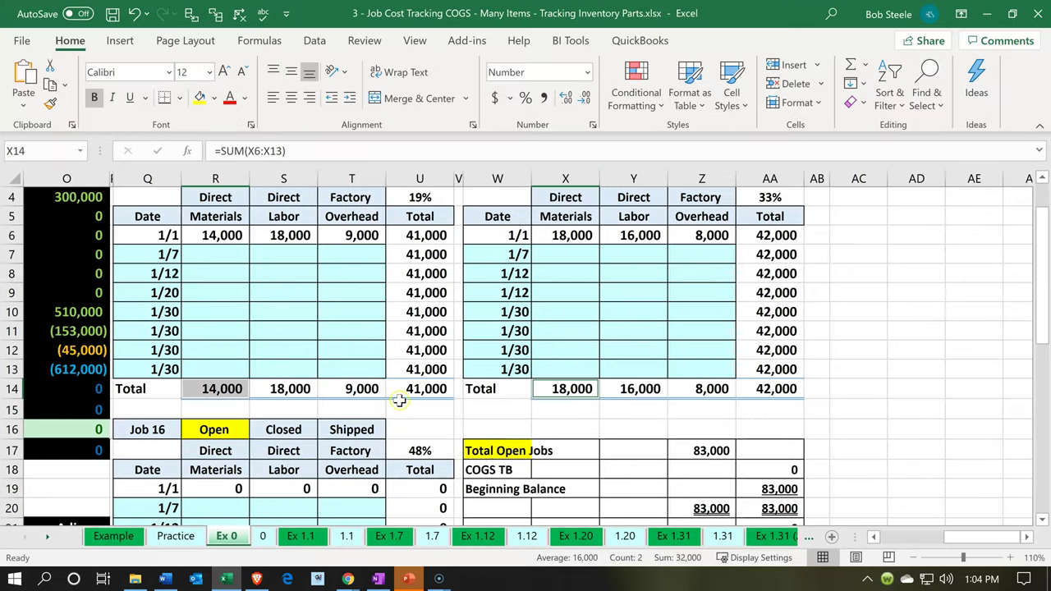
click(360, 388)
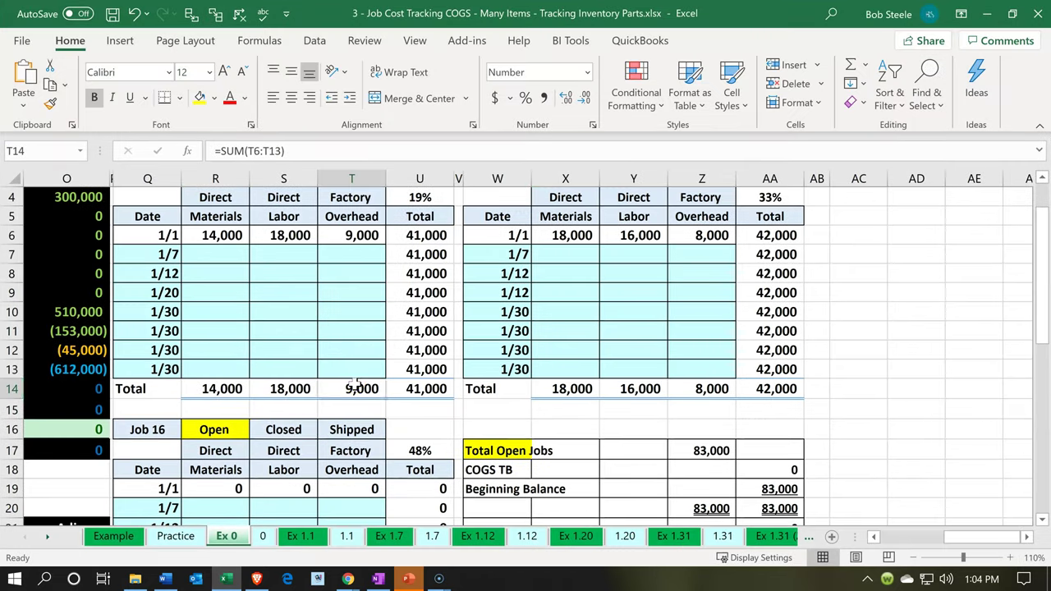
ctrl+click(708, 389)
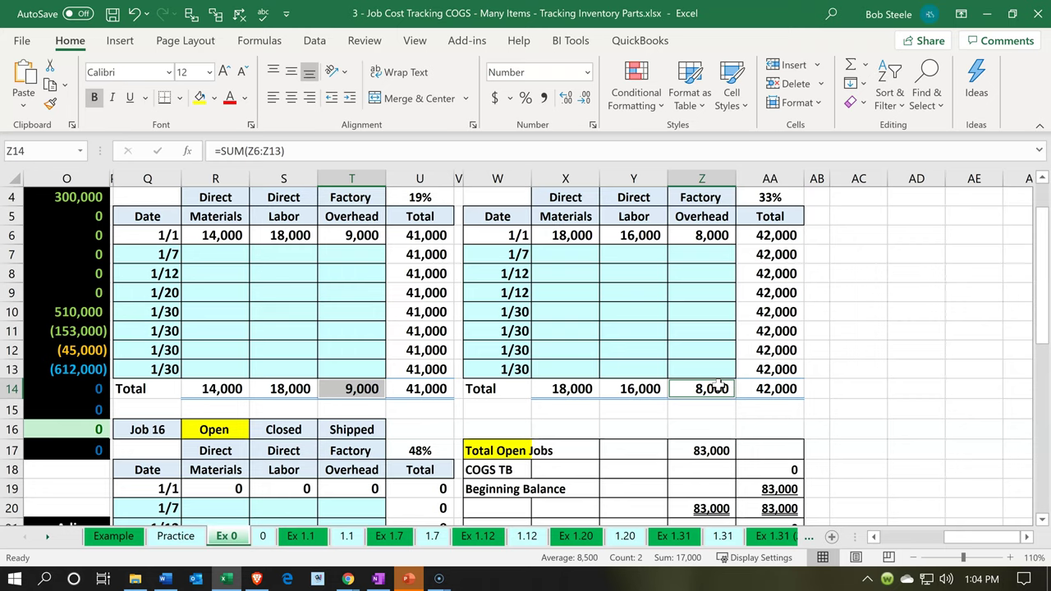
click(228, 580)
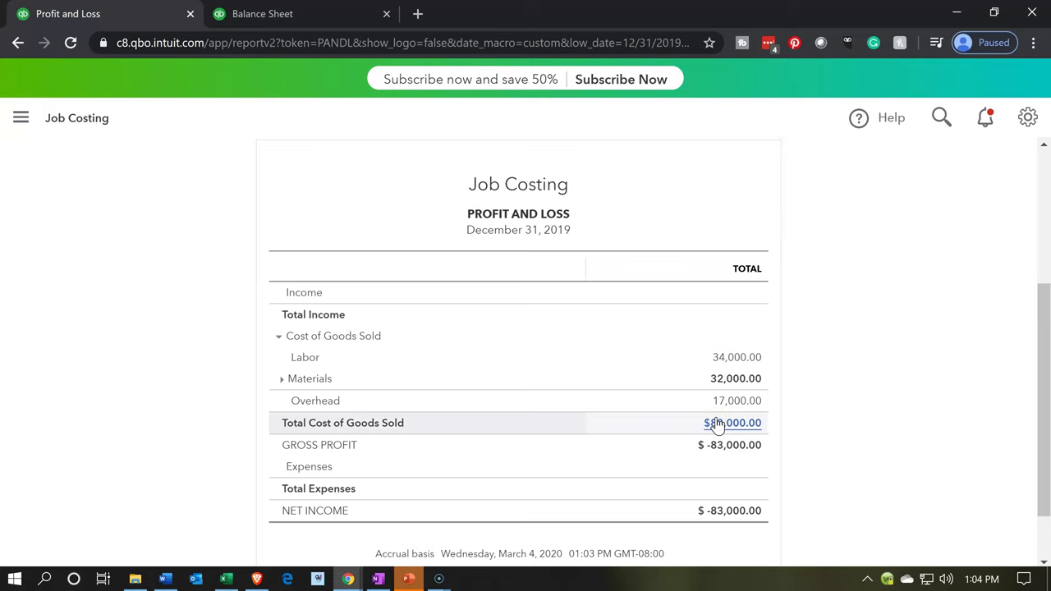
Expand the Materials group, duplicate the Profit and Loss report into another browser tab and return to the original one.
click(283, 382)
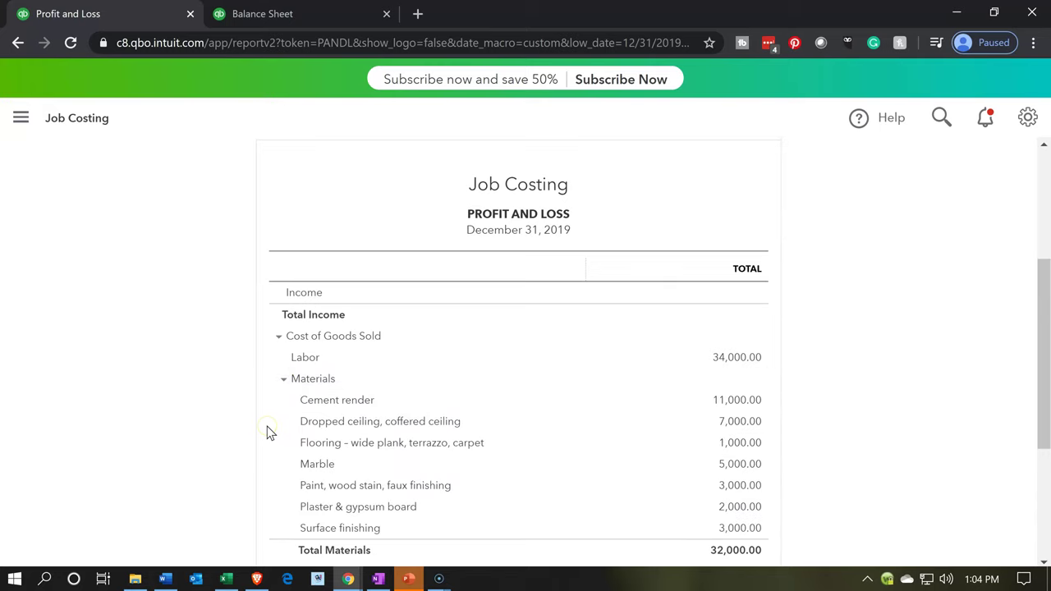
scroll(270, 433, down, 1)
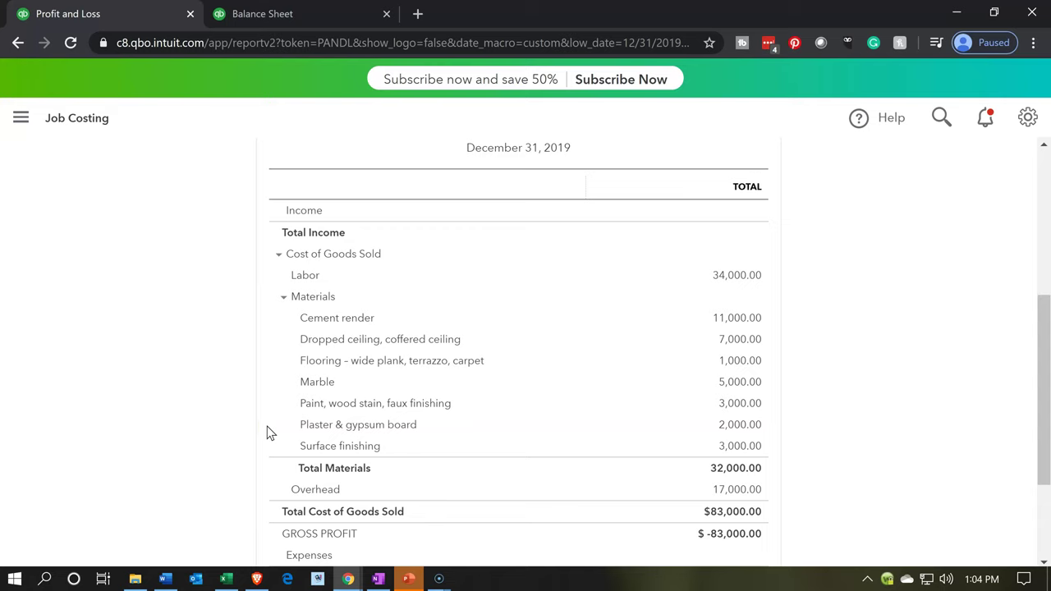
right_click(140, 13)
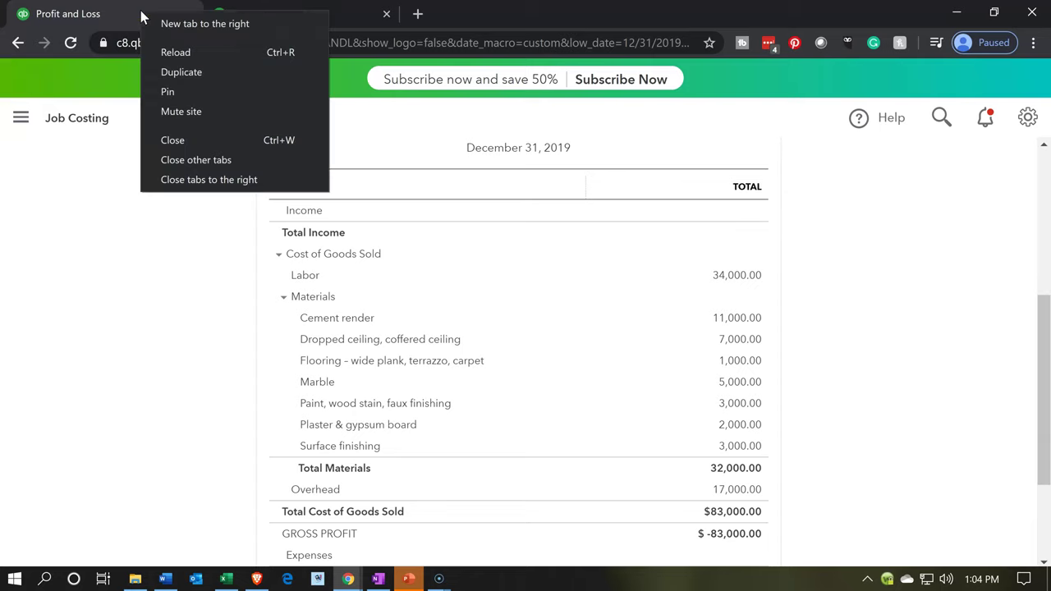
click(171, 72)
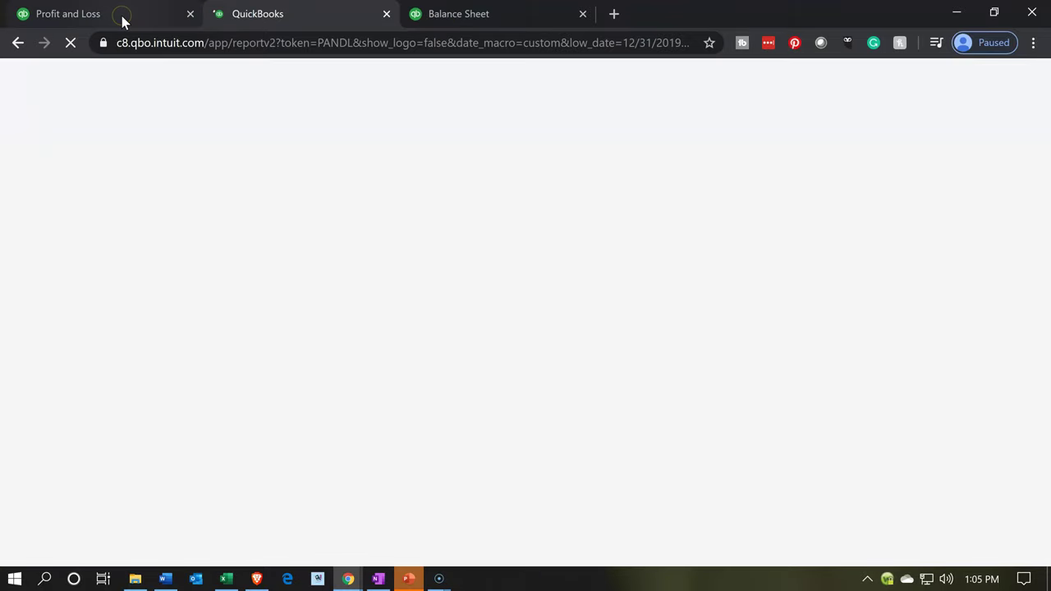
click(122, 16)
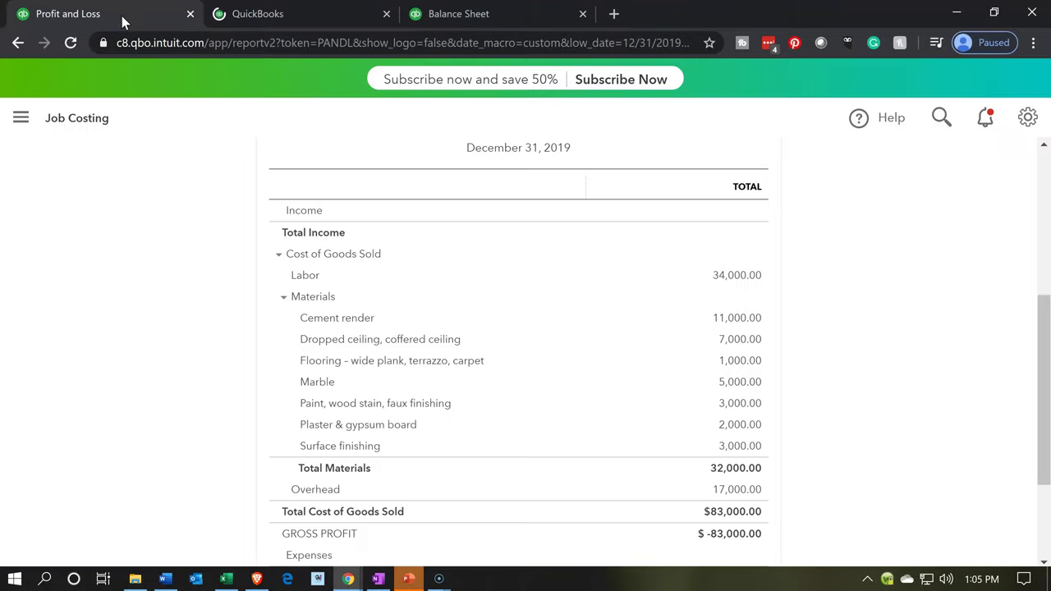
Open project 15 from the Projects list and review its income and cost overview.
click(23, 120)
click(97, 351)
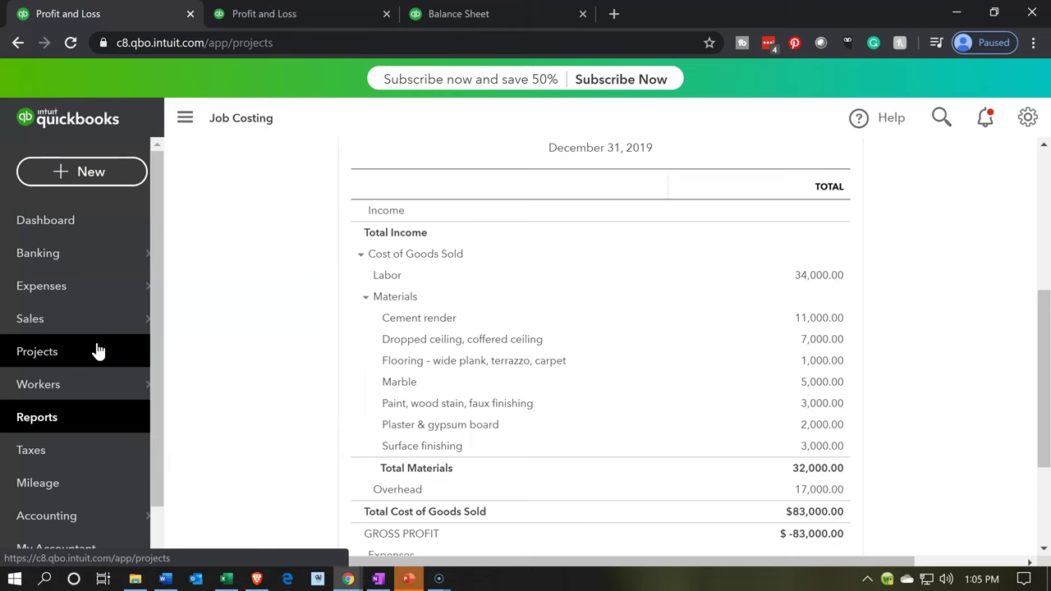
click(105, 346)
click(138, 351)
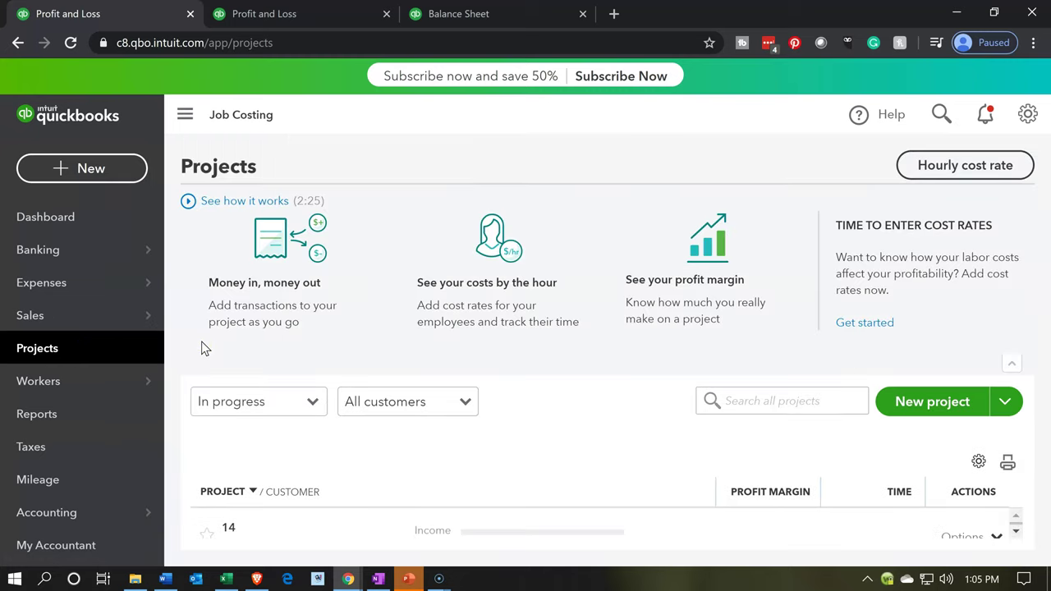
click(265, 532)
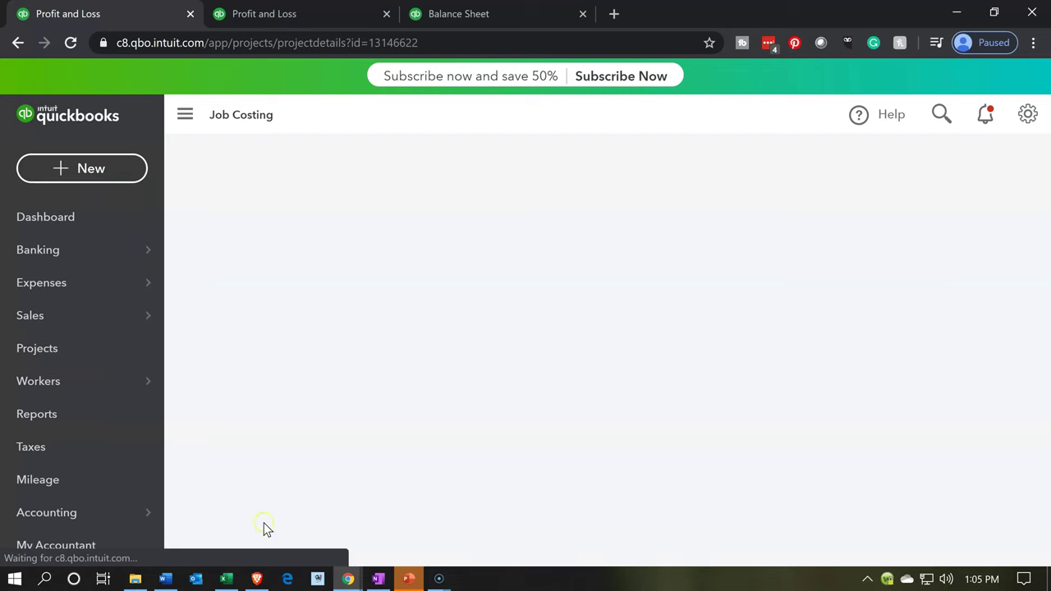
click(378, 333)
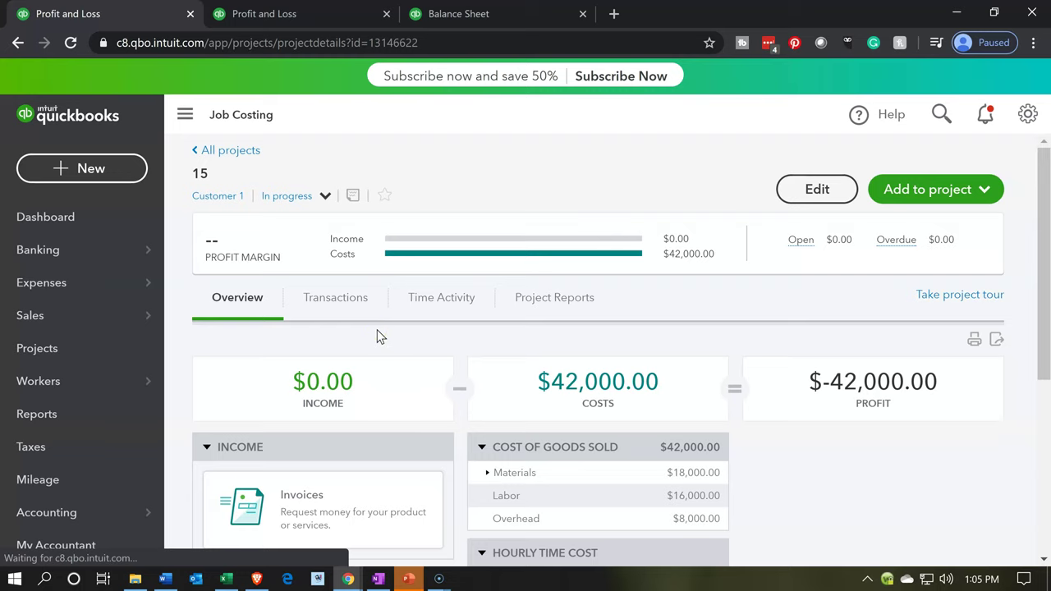
scroll(380, 337, down, 1)
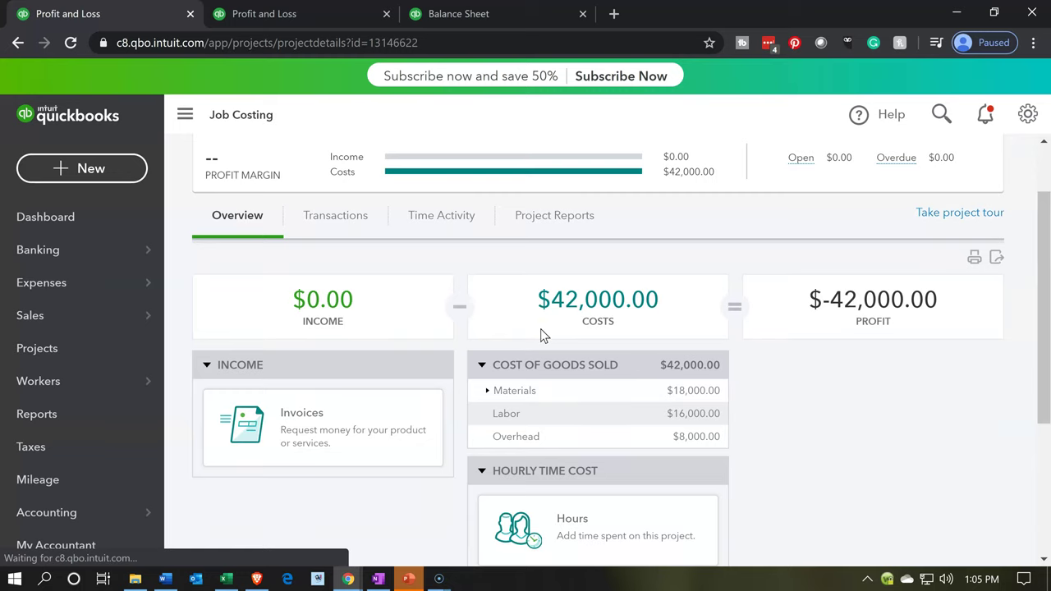
scroll(541, 329, up, 1)
Review project 15's transactions, time activity and project reports.
click(312, 307)
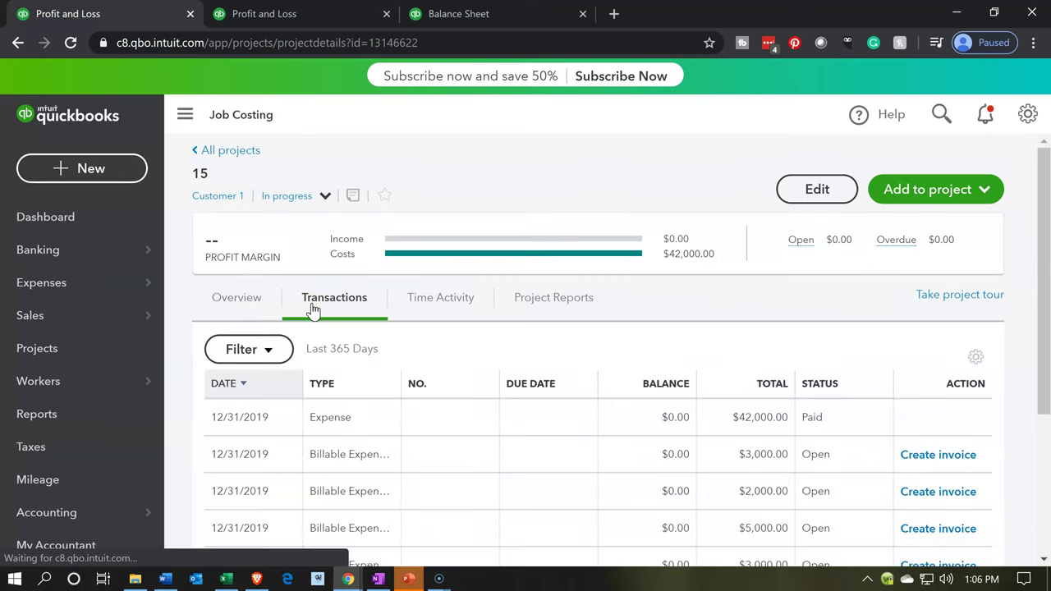
scroll(330, 391, down, 1)
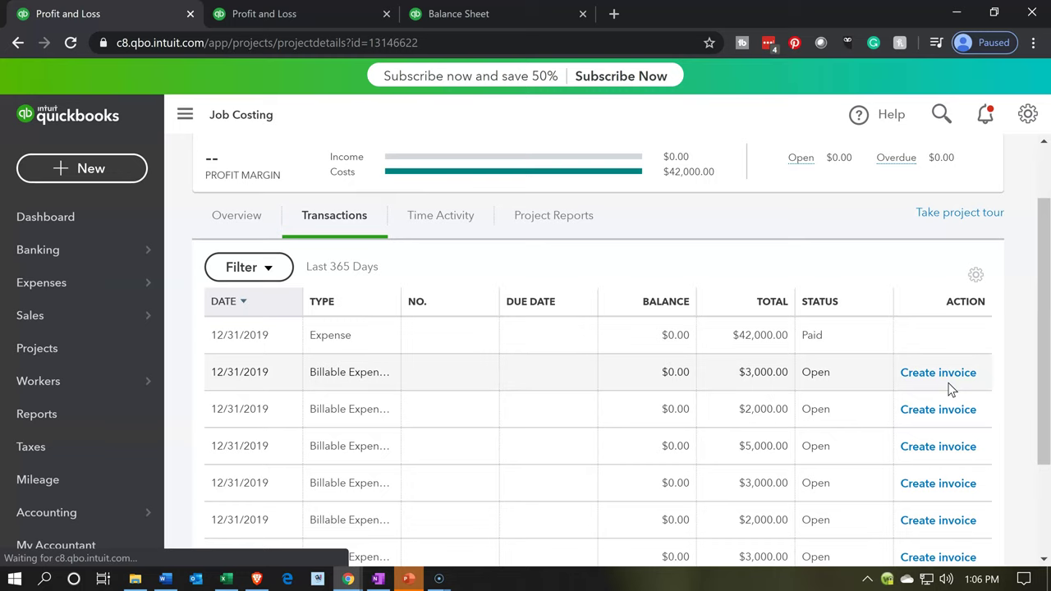
click(440, 224)
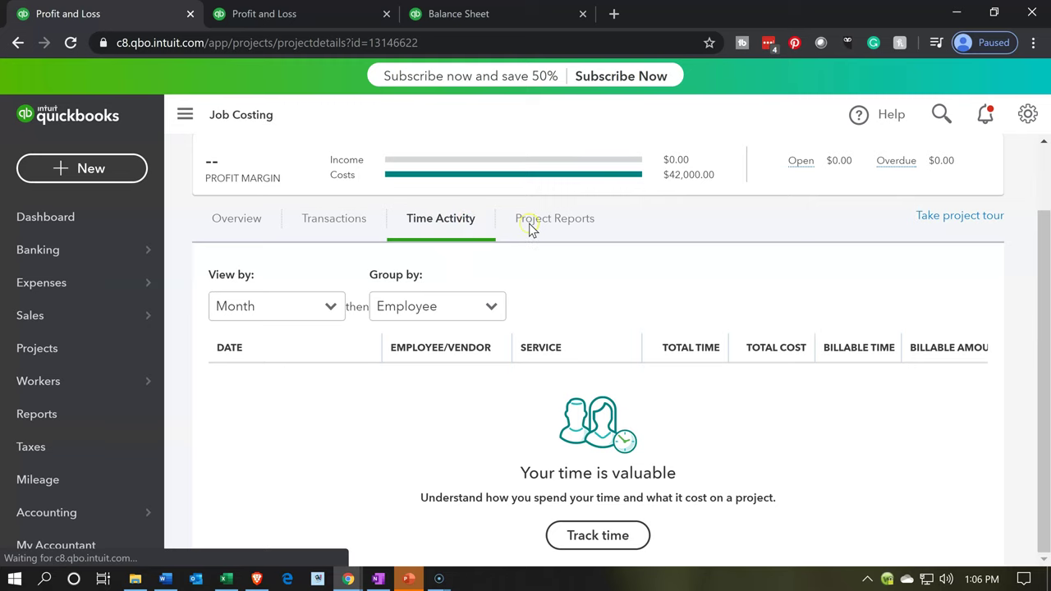
click(529, 223)
click(501, 302)
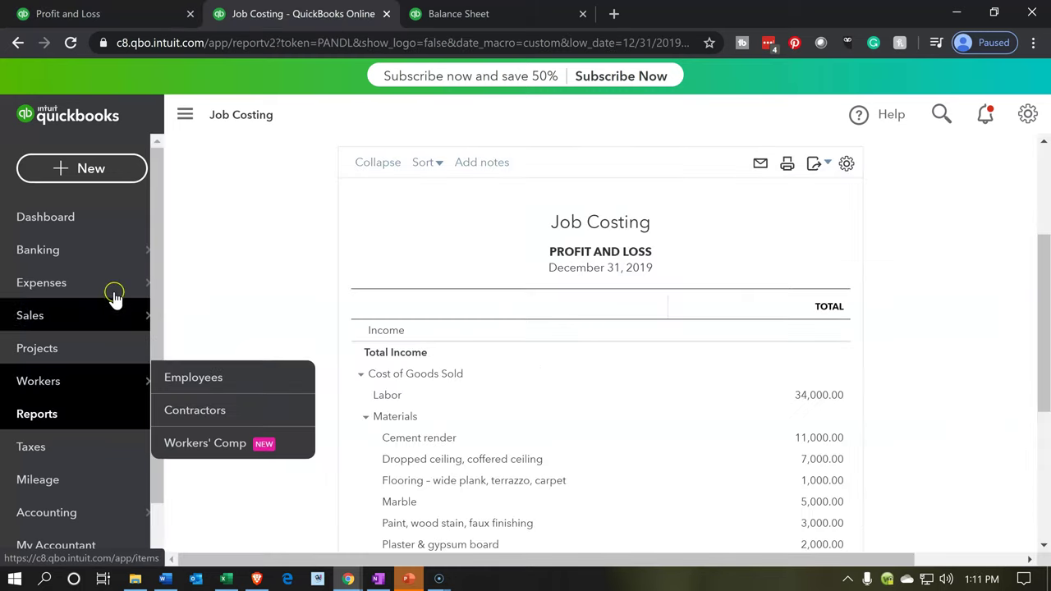
Return to the duplicated Profit and Loss report, display its columns by Customers and run it.
click(129, 15)
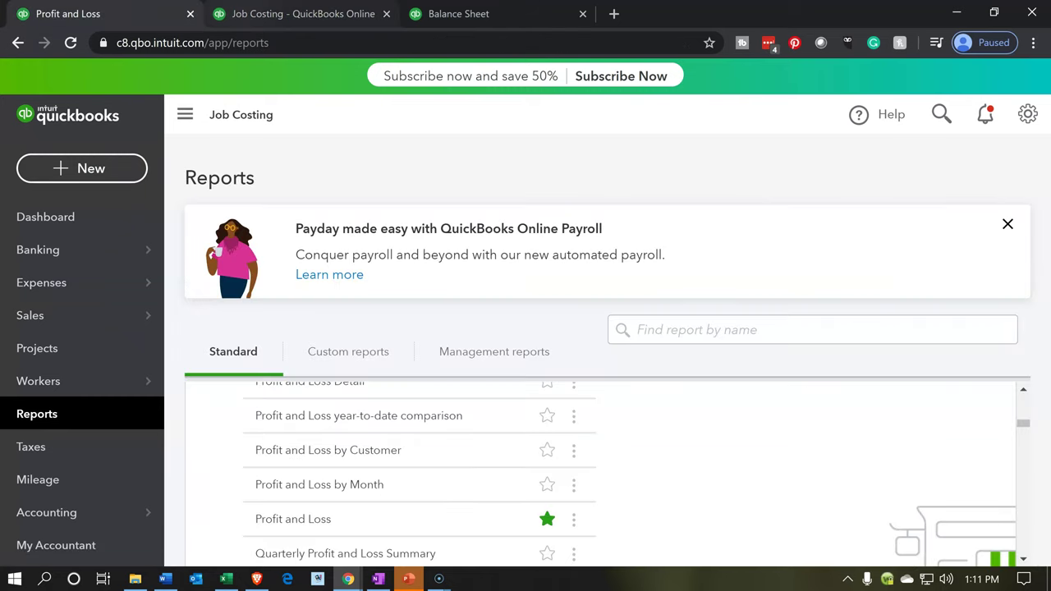
click(259, 15)
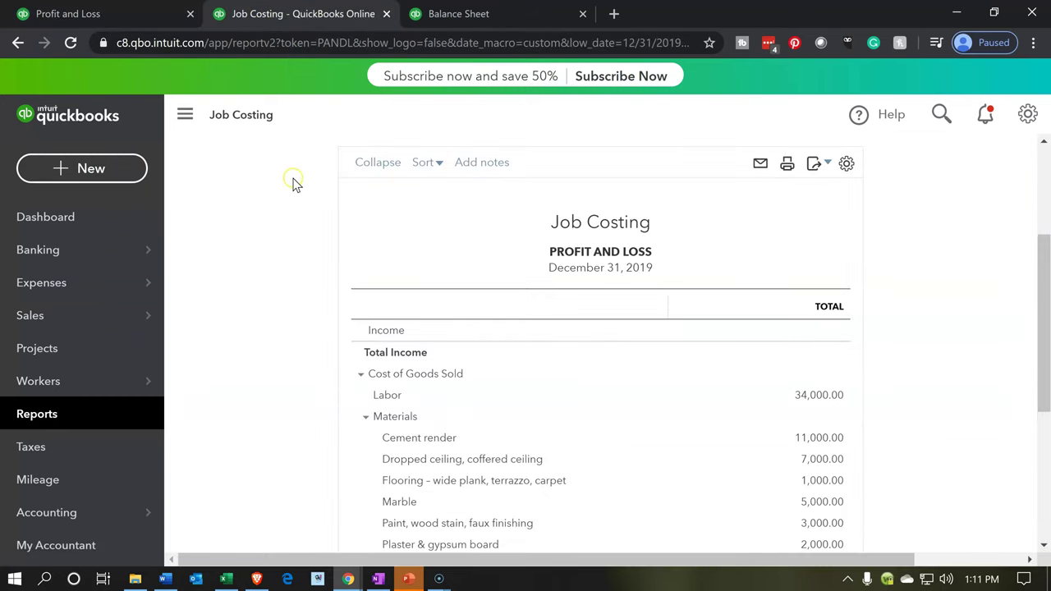
scroll(302, 229, up, 3)
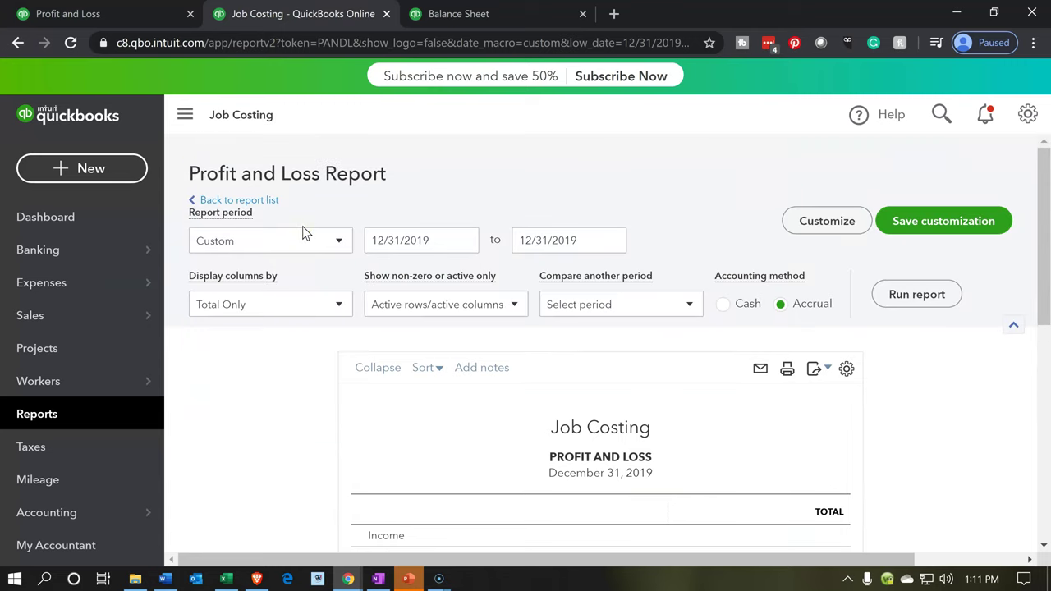
click(301, 444)
click(341, 306)
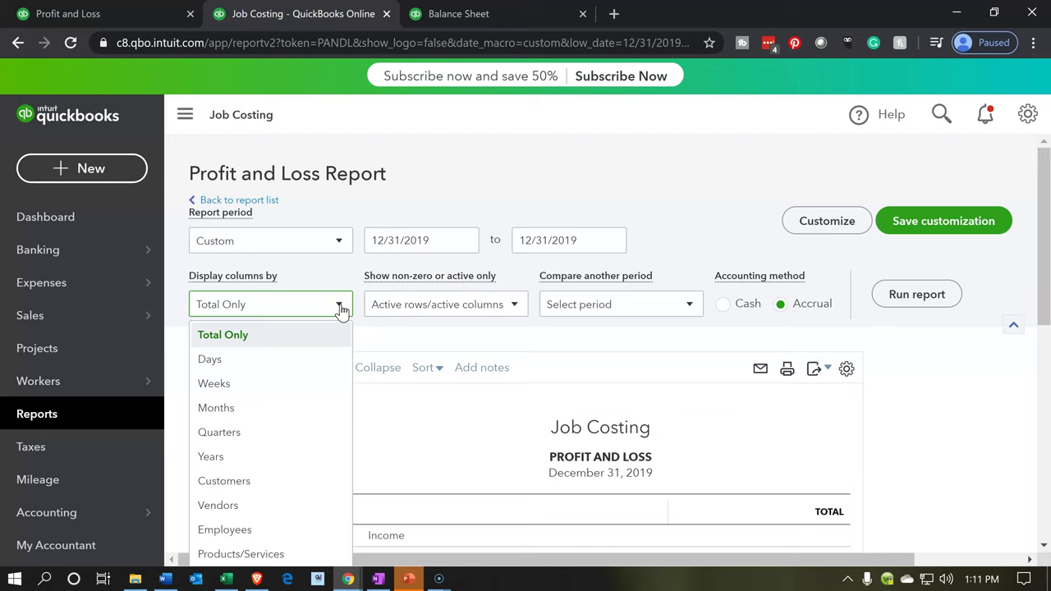
click(257, 485)
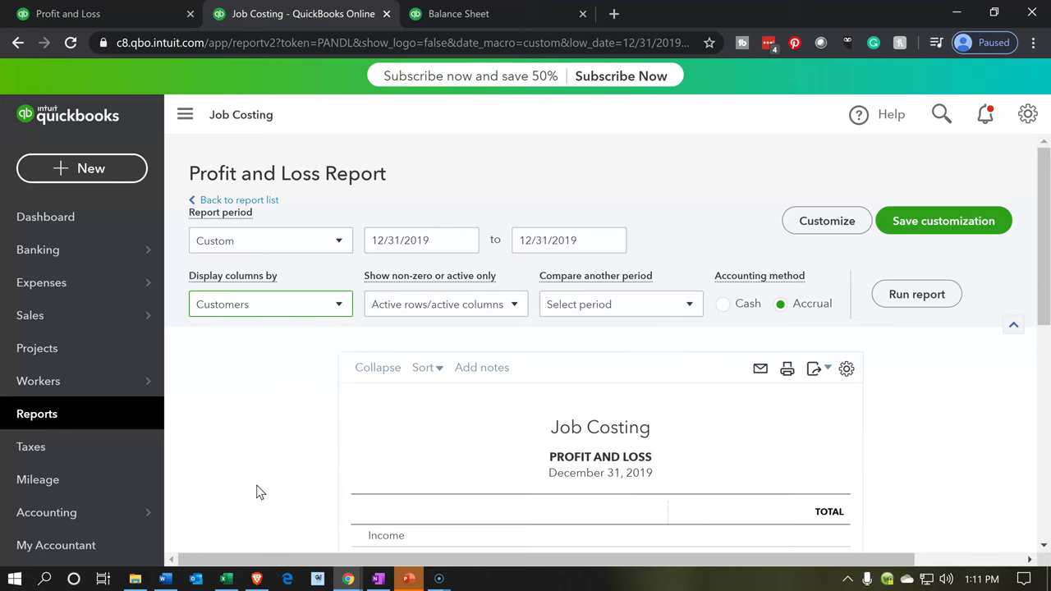
click(957, 294)
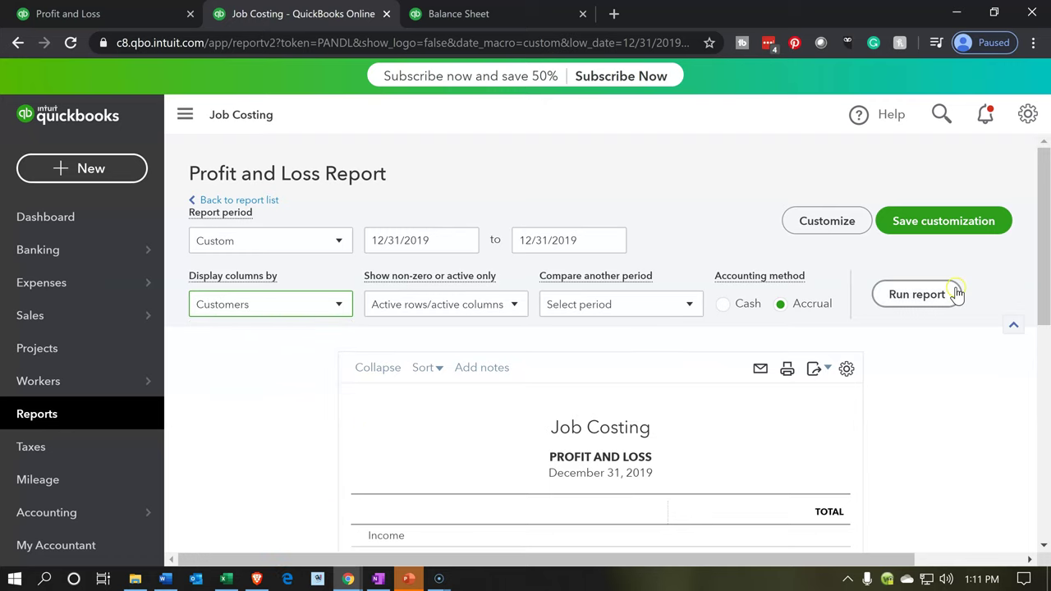
Examine the cost breakdown and net income of Jobs 14 and 15 in the by-customer Profit and Loss report.
scroll(903, 312, down, 2)
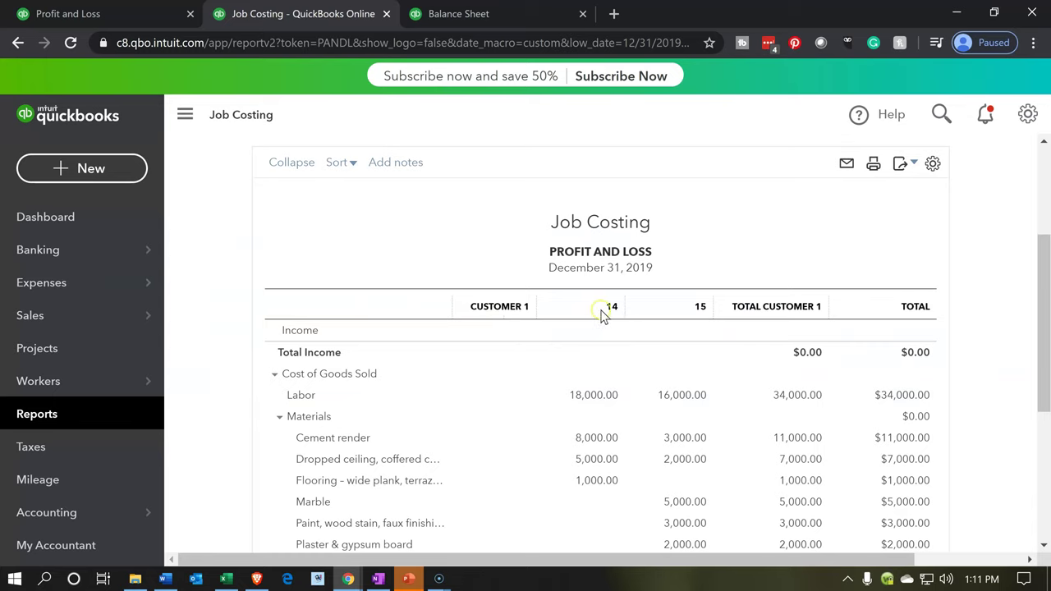
click(642, 313)
scroll(630, 317, down, 3)
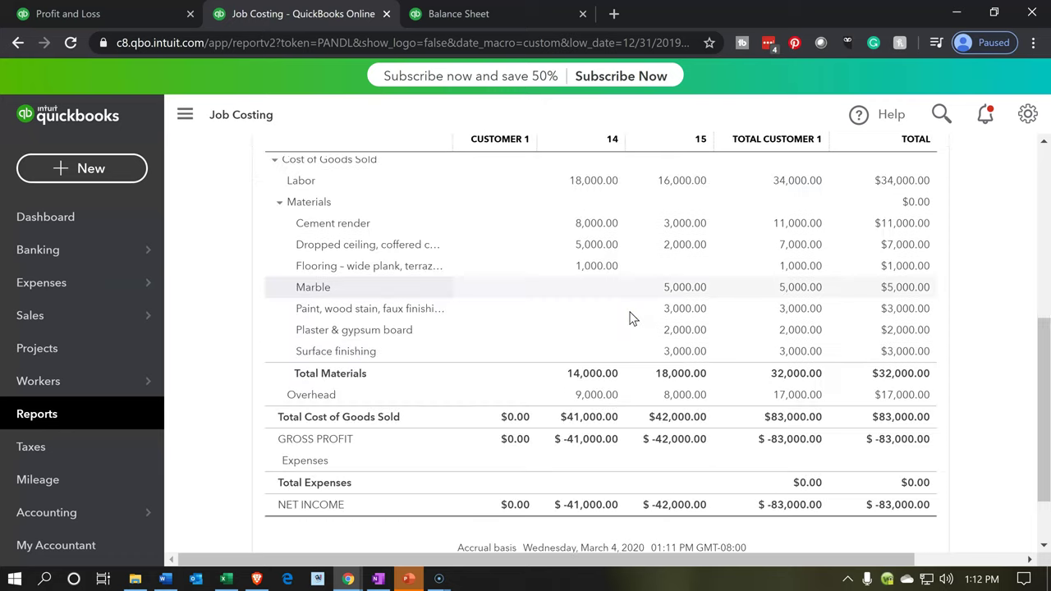
scroll(631, 319, down, 1)
click(603, 443)
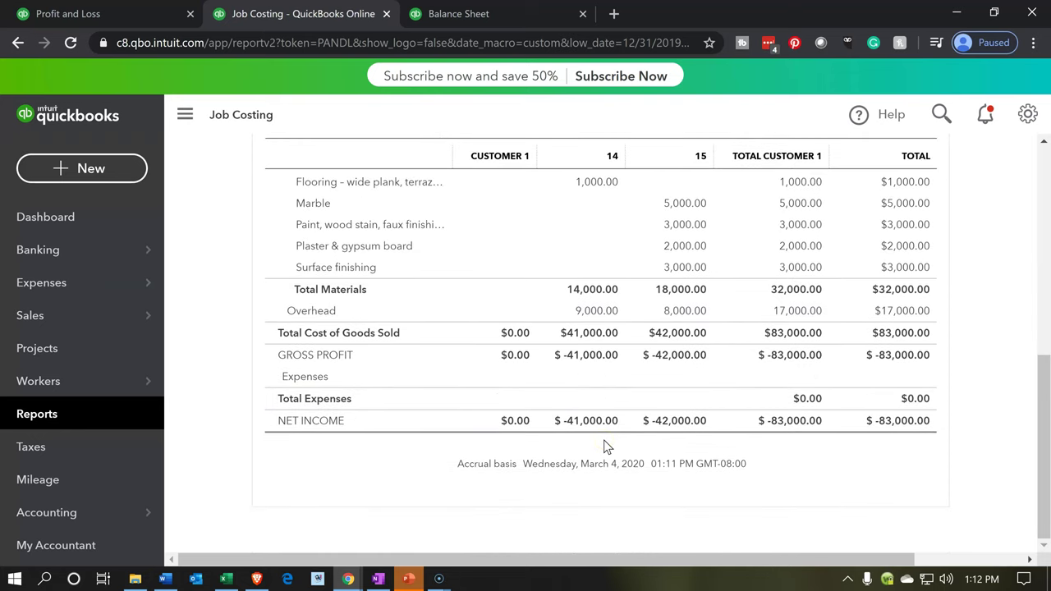
scroll(603, 446, up, 3)
click(603, 443)
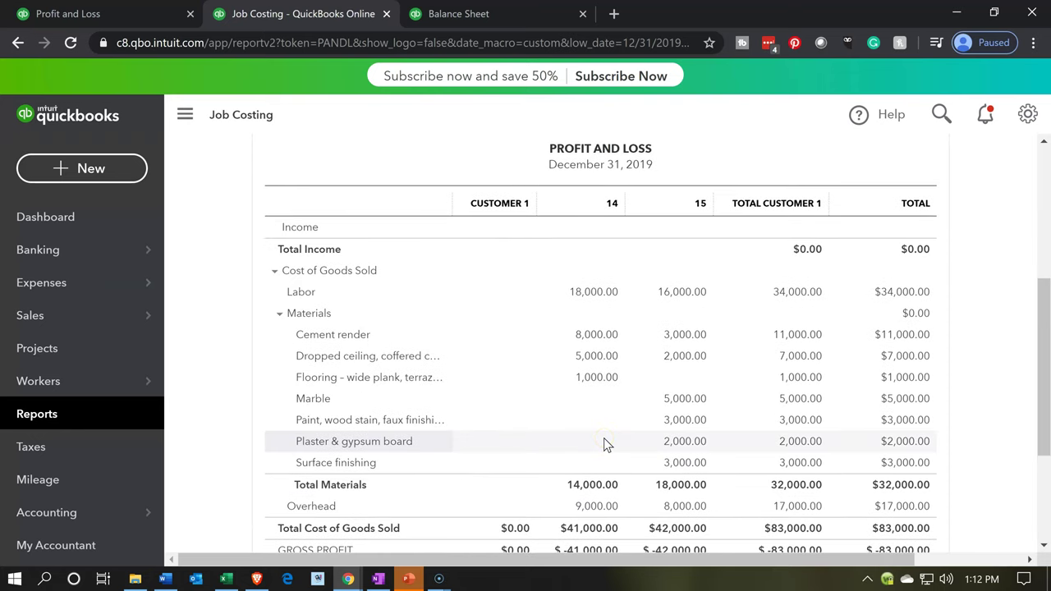
Collapse and re-expand the Cost of Goods Sold group, and check the job columns down to net income.
click(275, 272)
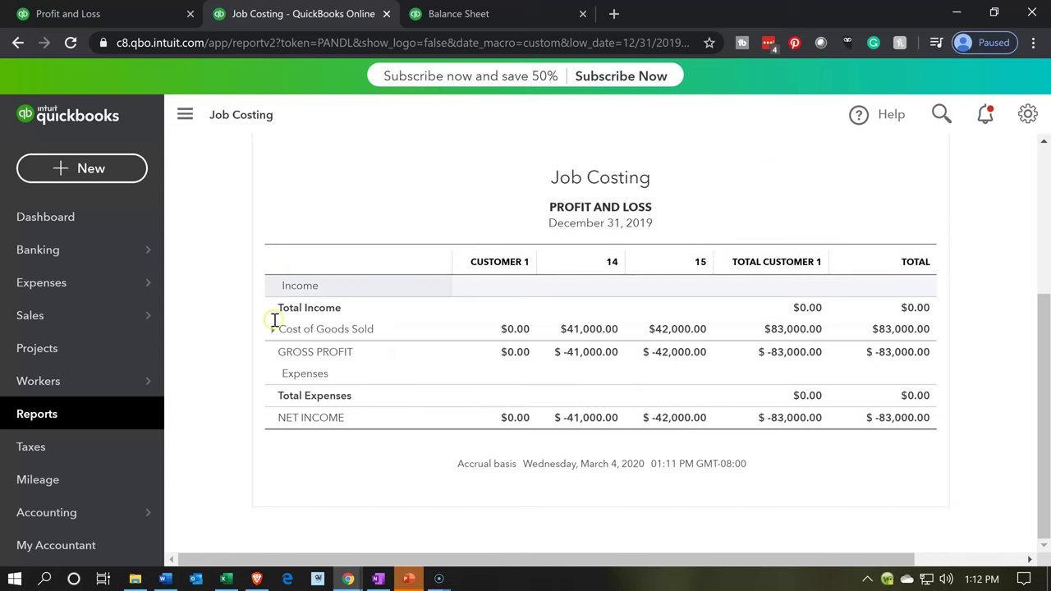
click(272, 333)
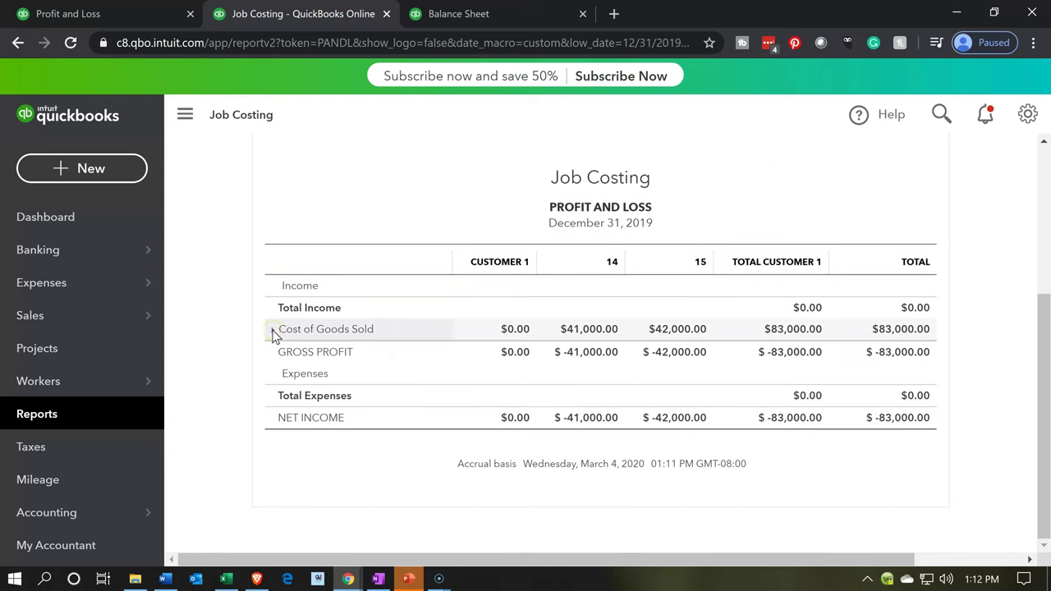
click(275, 332)
click(280, 316)
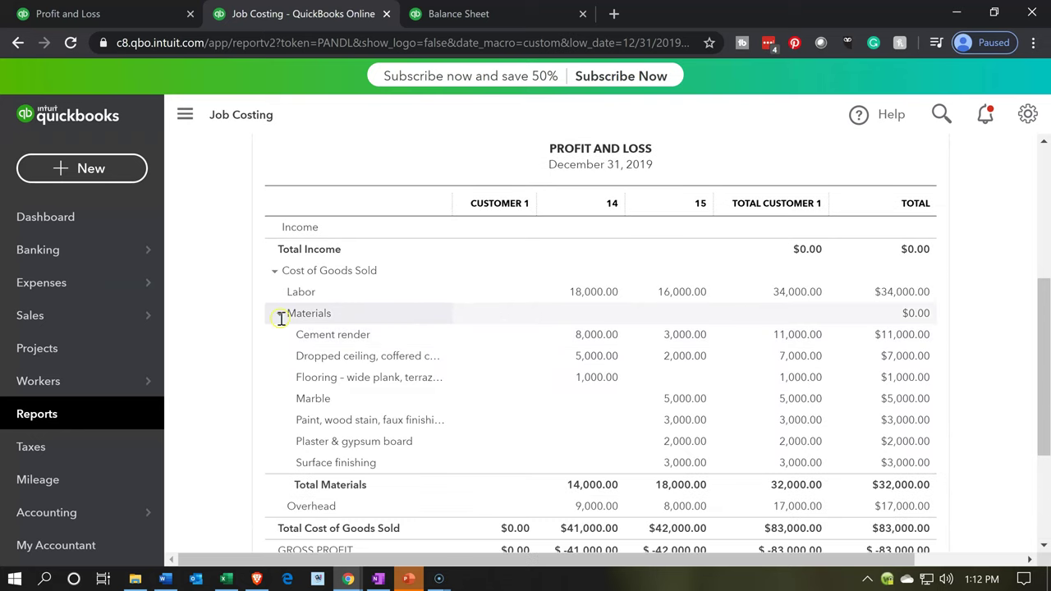
scroll(278, 346, down, 2)
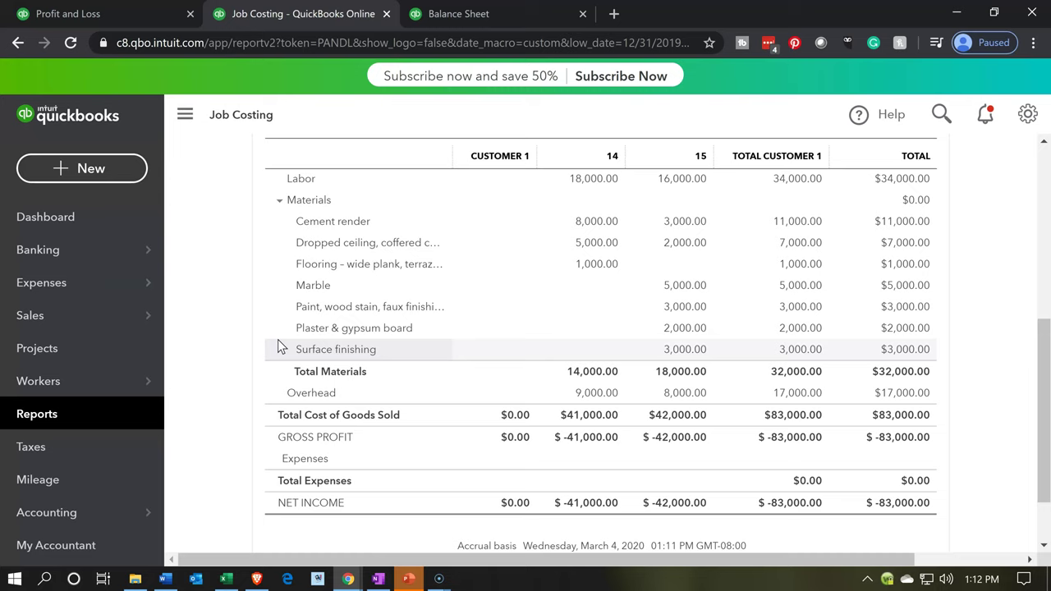
click(682, 504)
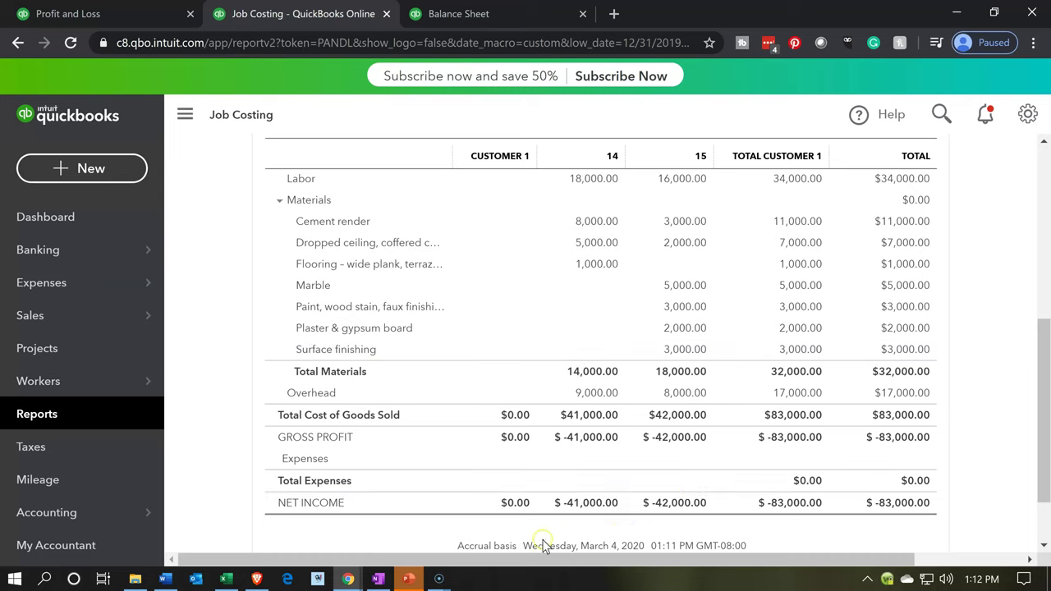
Switch to the Excel workbook to check the Job 14, Job 15 and Total Open Jobs totals, and return to QuickBooks.
click(229, 577)
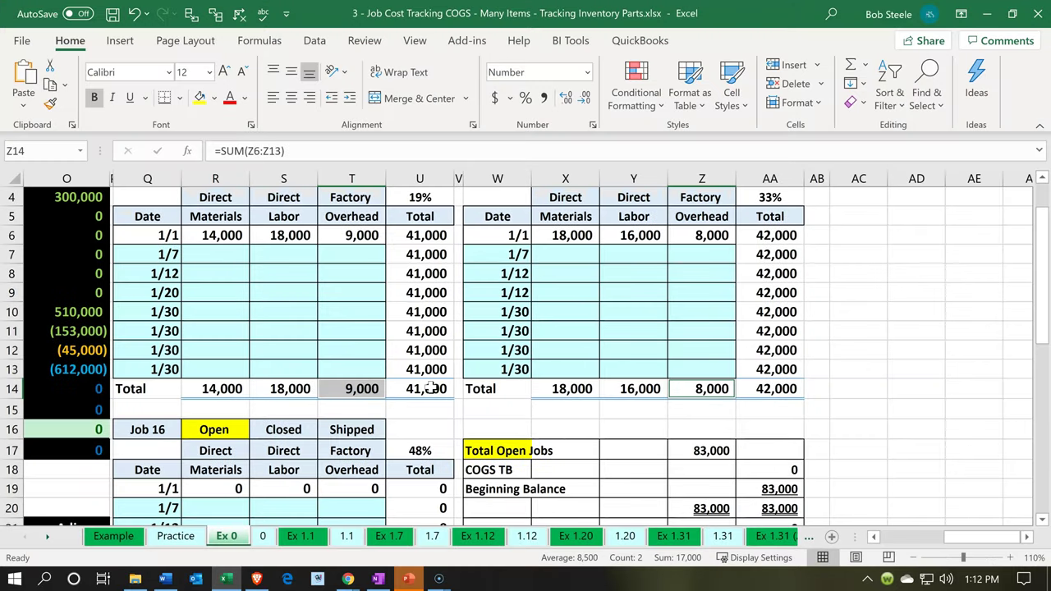
click(429, 388)
click(760, 388)
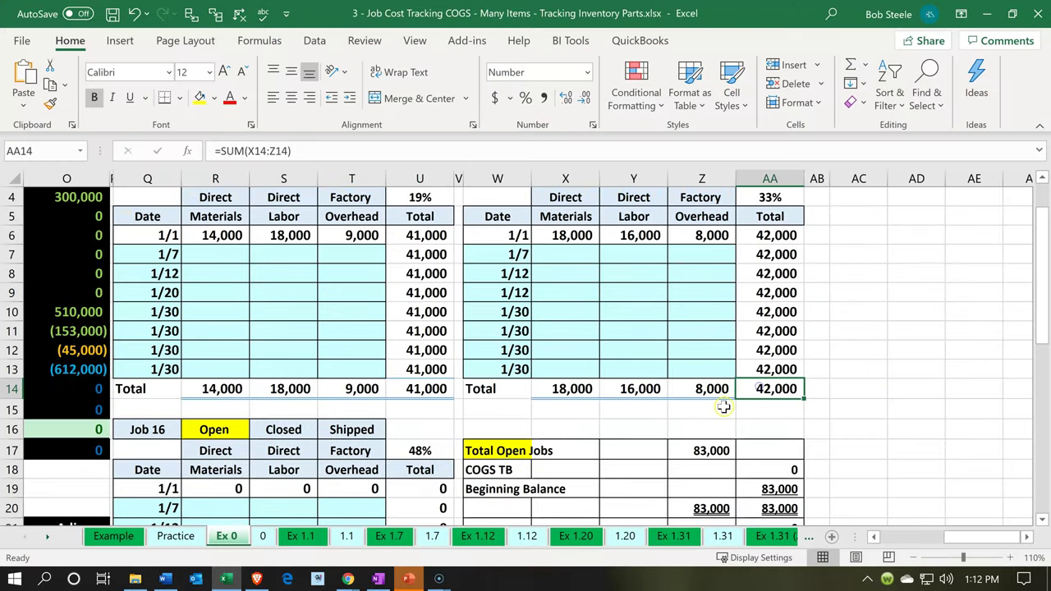
click(710, 450)
click(988, 11)
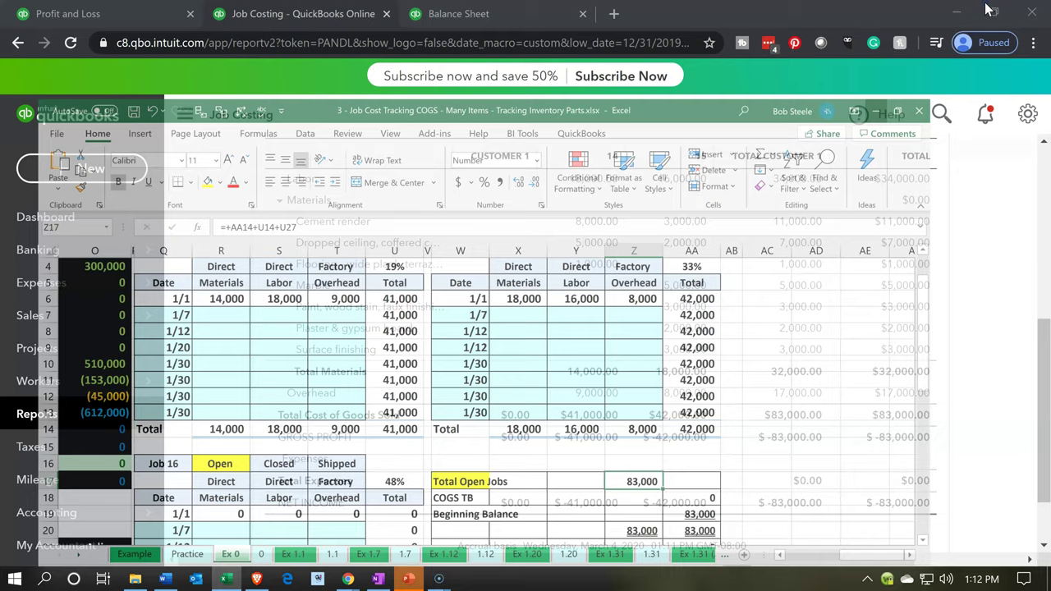
Customize the by-customer Profit and Loss report with a Customer filter set to Customer 1:14.
scroll(427, 324, up, 3)
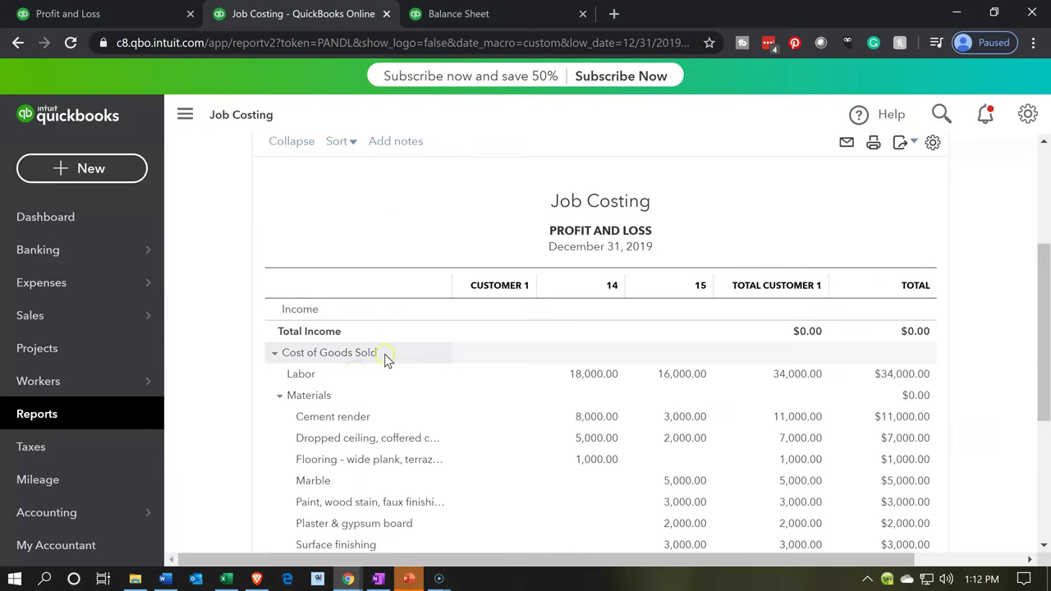
scroll(270, 441, up, 3)
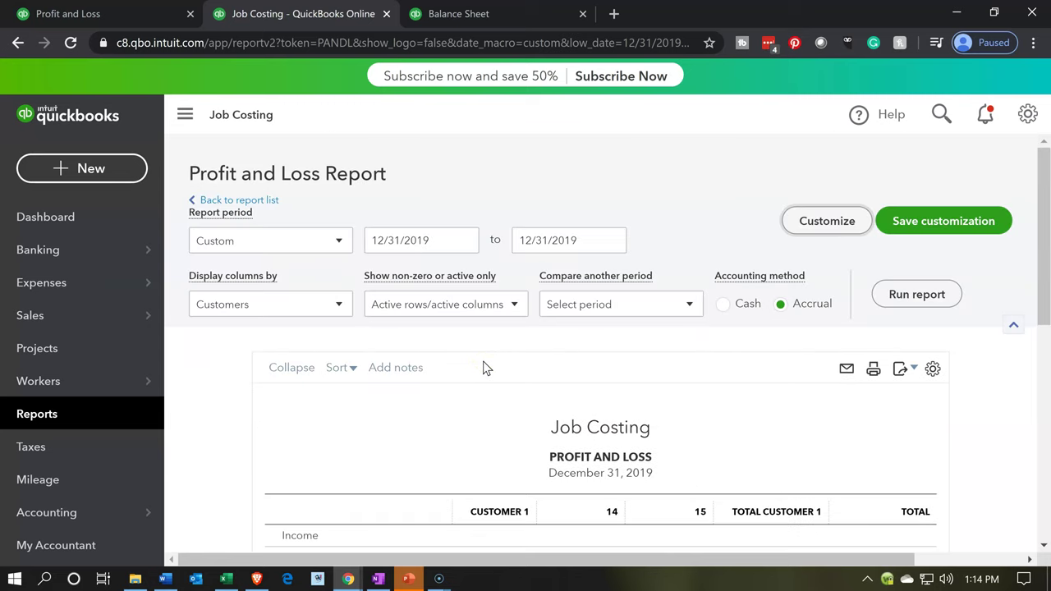
click(796, 224)
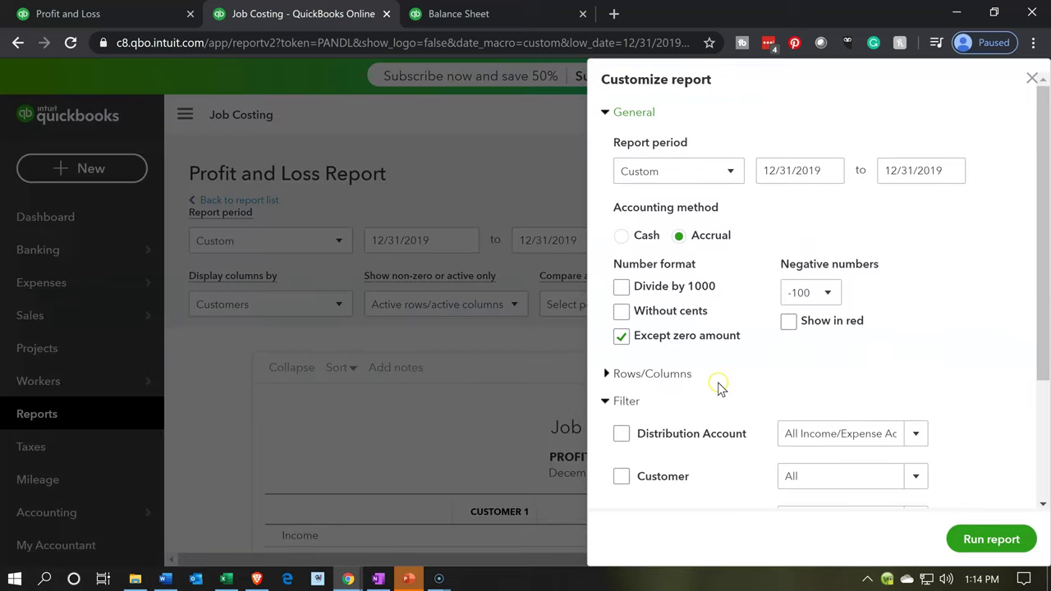
scroll(719, 387, down, 2)
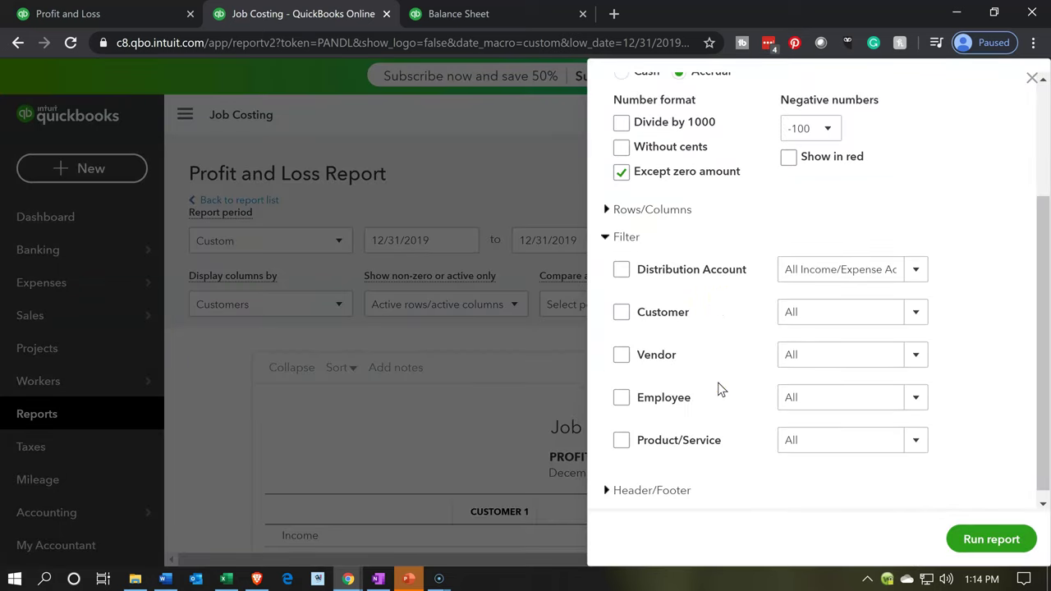
click(659, 323)
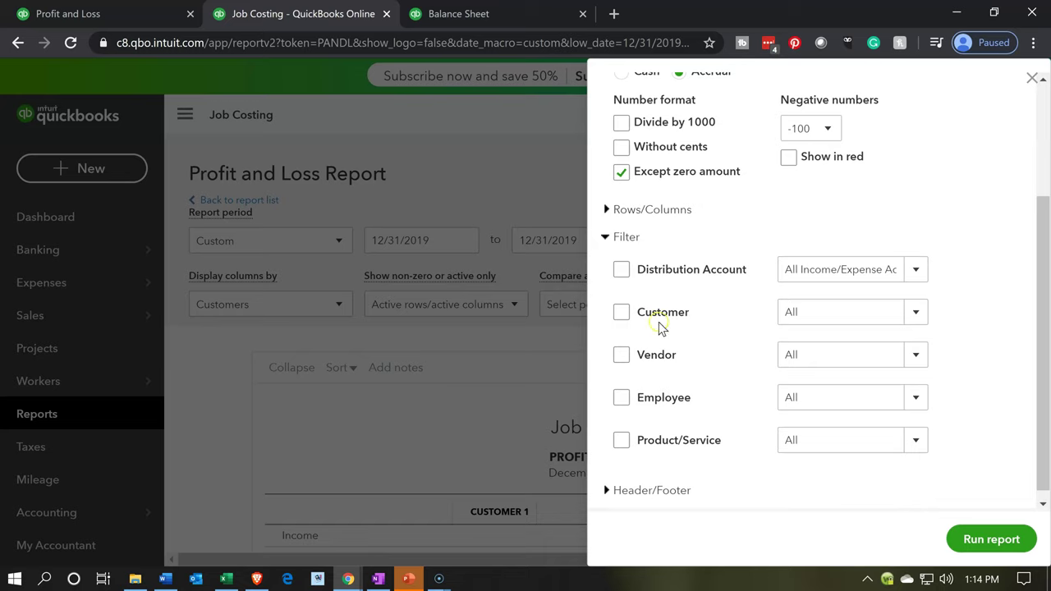
click(913, 322)
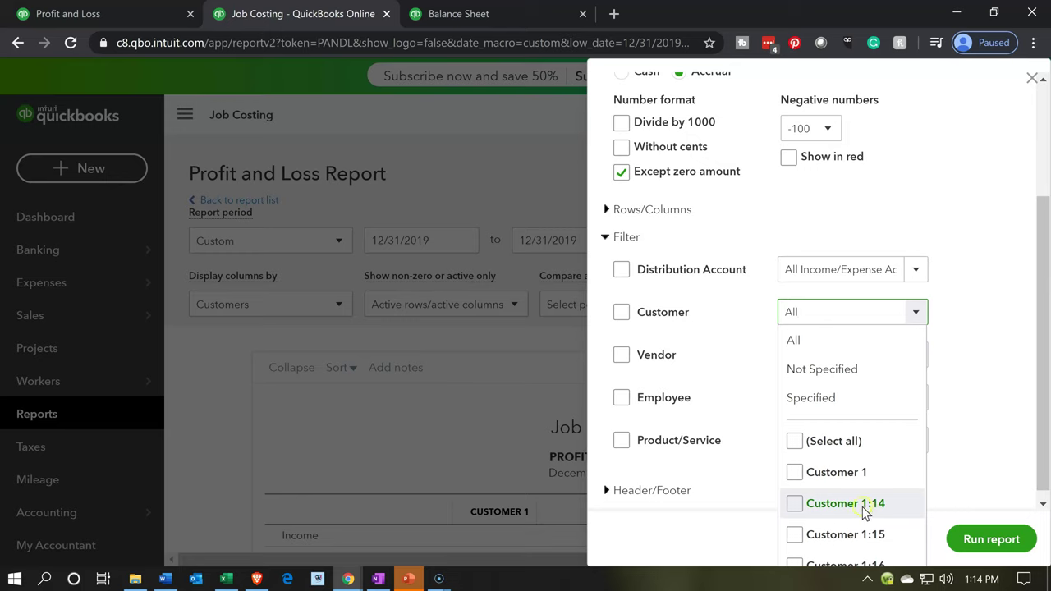
click(796, 504)
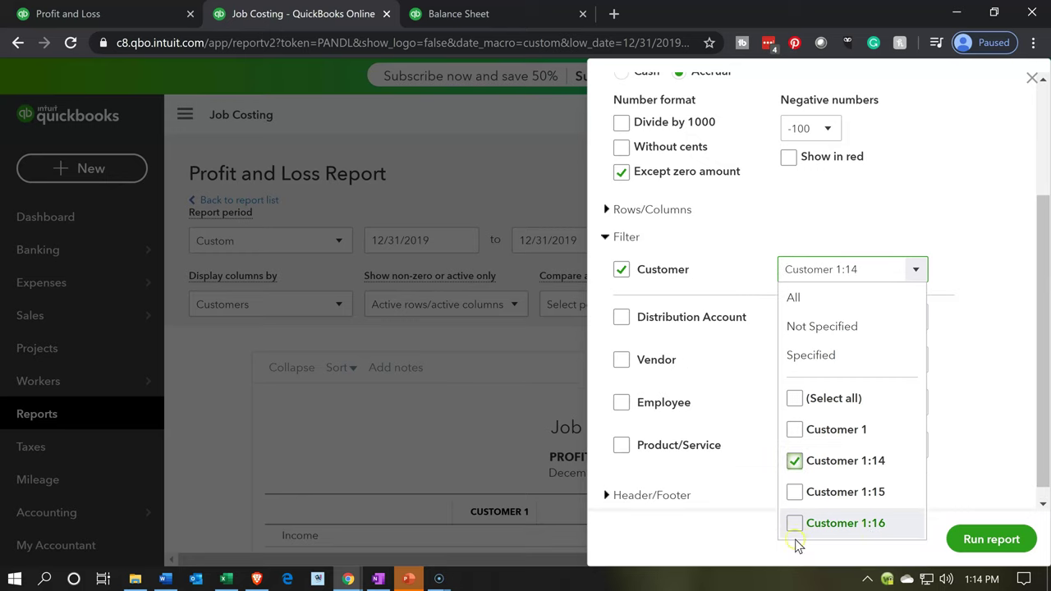
Clear the job selection in the Customer filter, leaving the filter enabled, and run the report.
click(795, 519)
click(795, 517)
scroll(795, 501, up, 1)
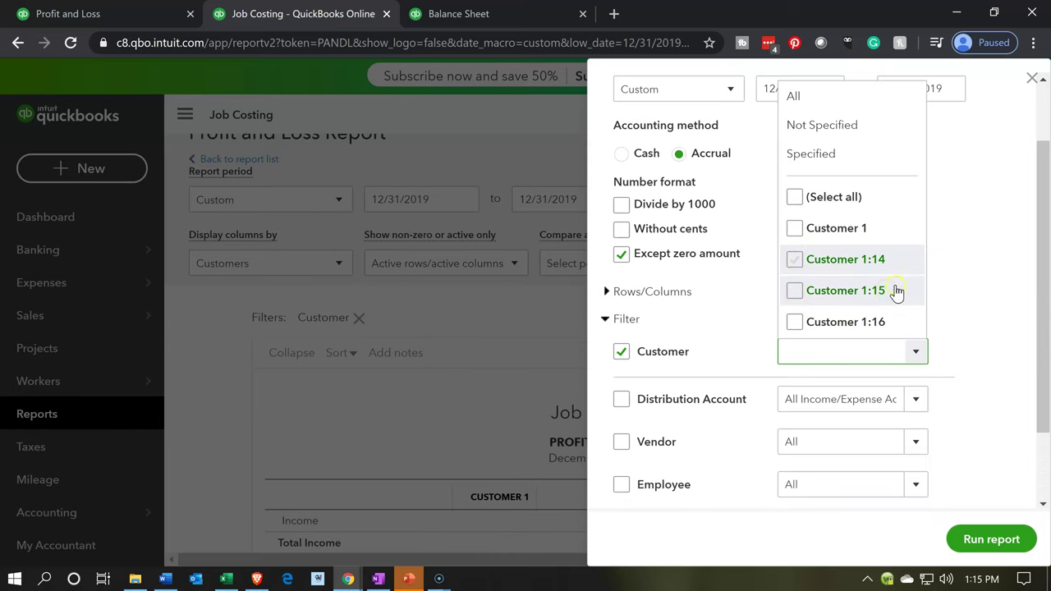
click(948, 262)
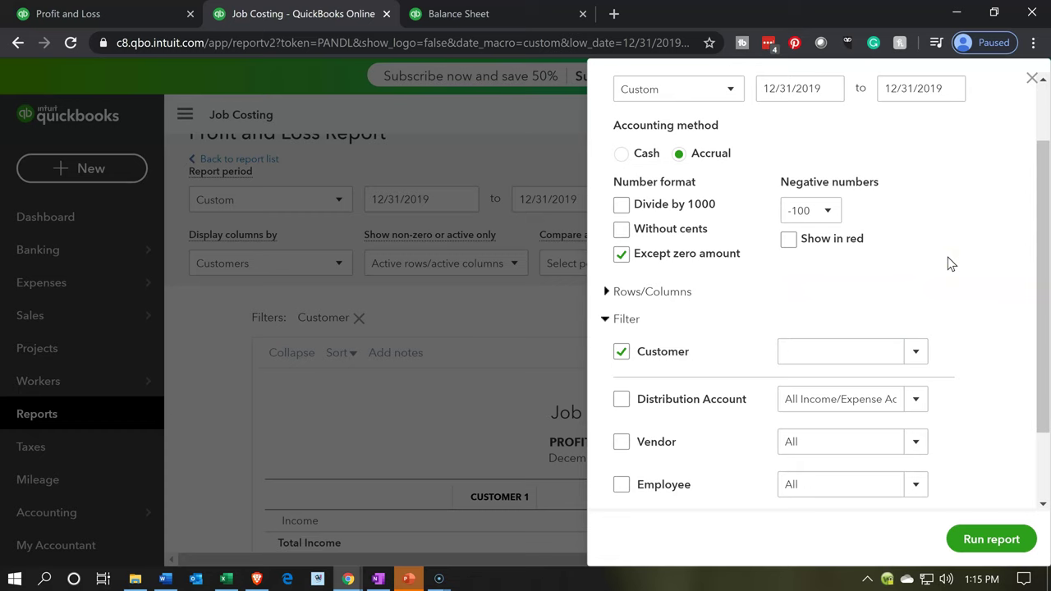
scroll(949, 262, up, 2)
click(1012, 528)
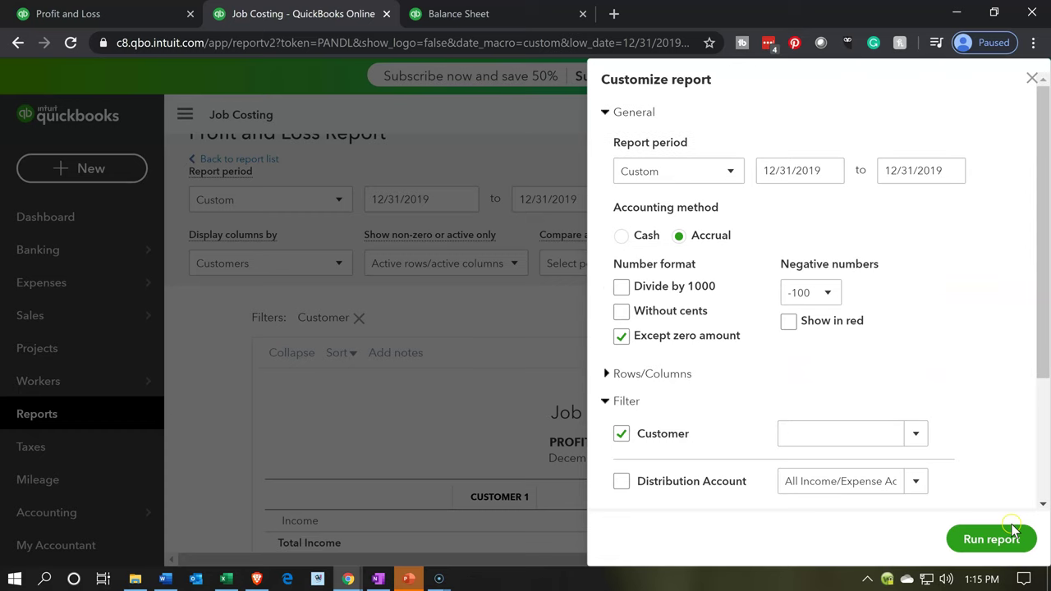
click(973, 539)
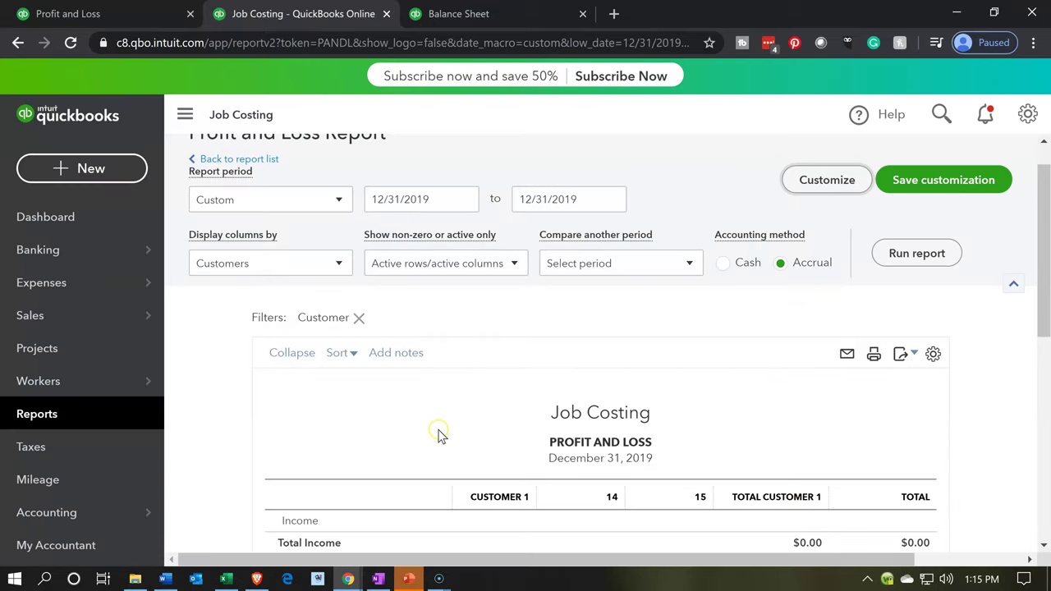
Check the Job 14 and Job 15 cost columns in the Profit and Loss report.
scroll(419, 427, down, 2)
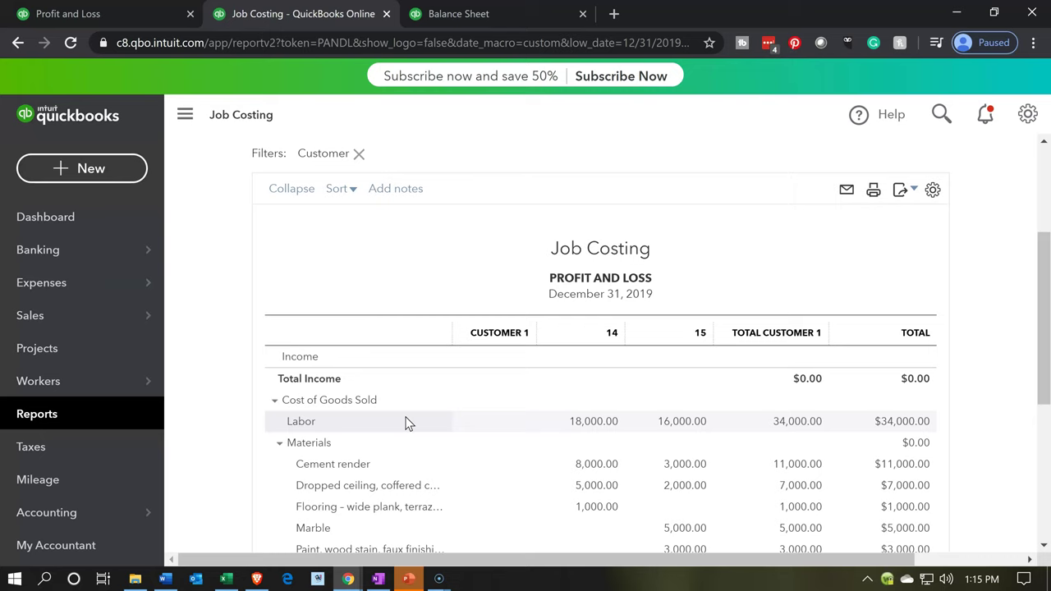
click(530, 409)
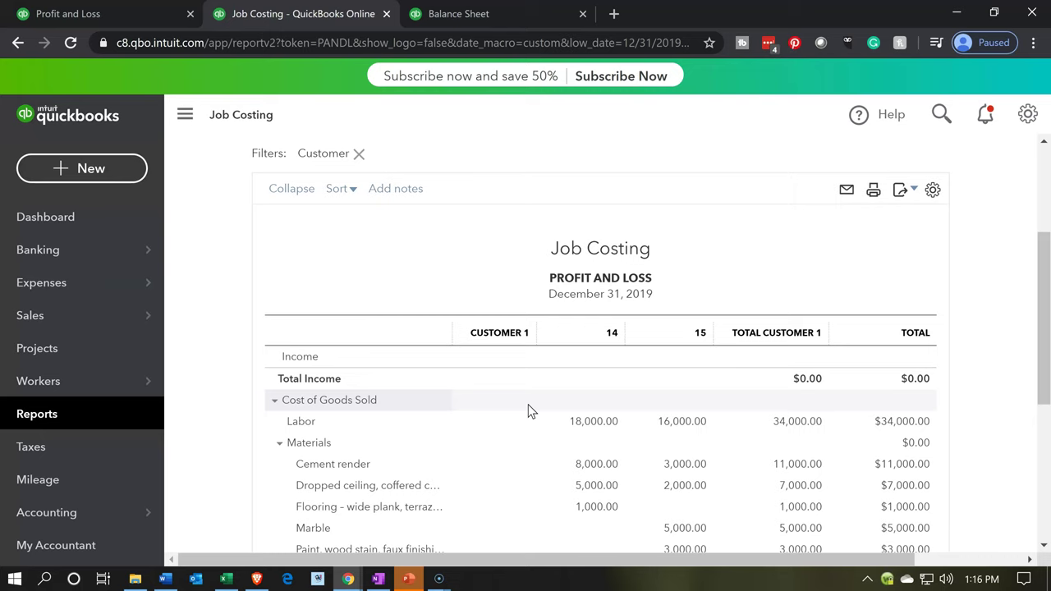
click(587, 380)
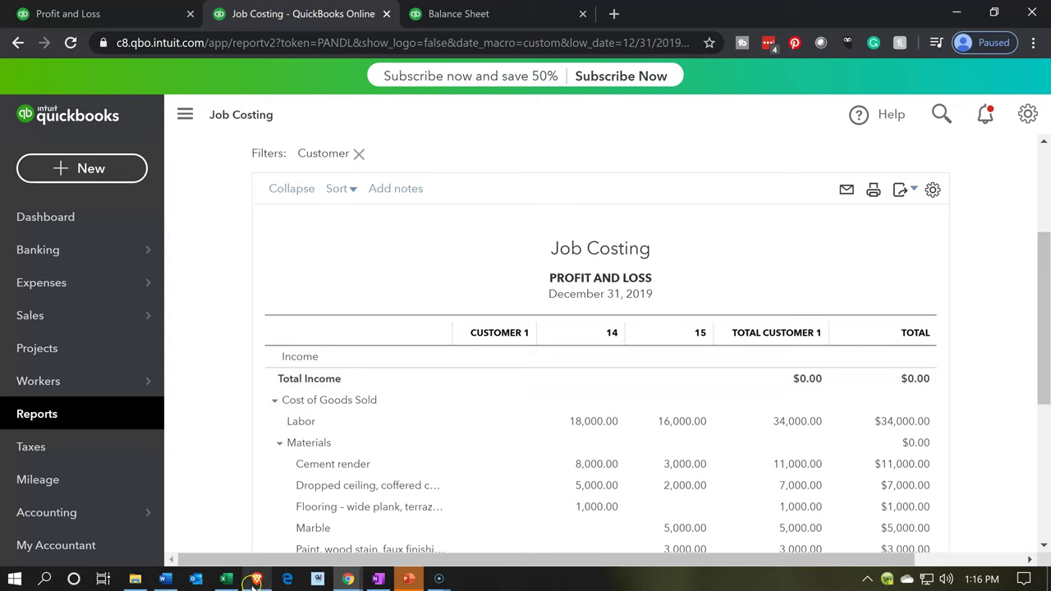
Switch to the Excel workbook and check the Job 14 and Job 15 cost records and the Total Open Jobs cell.
click(227, 579)
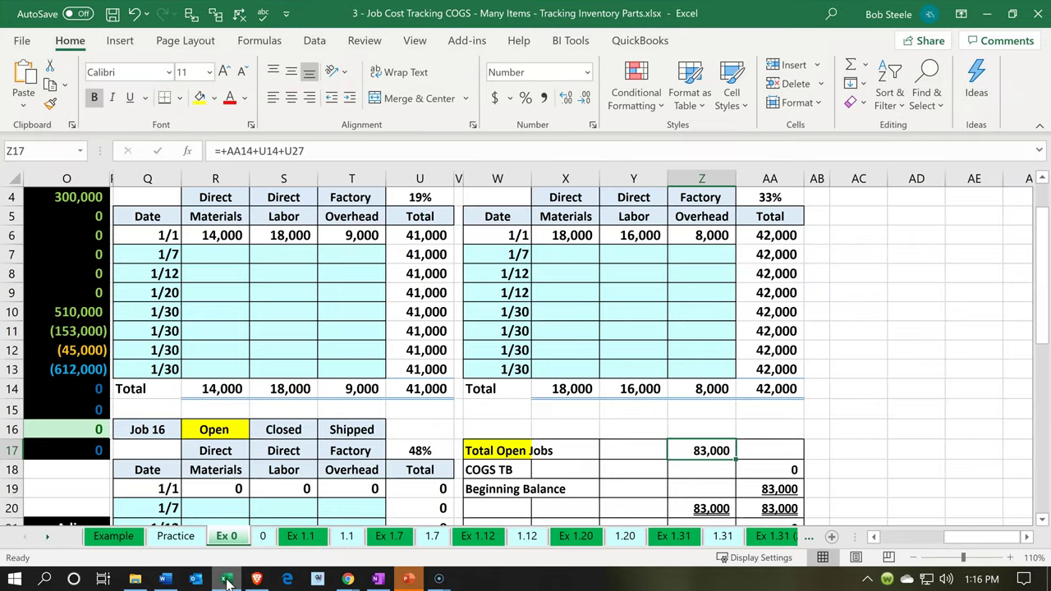
click(315, 387)
scroll(316, 387, up, 1)
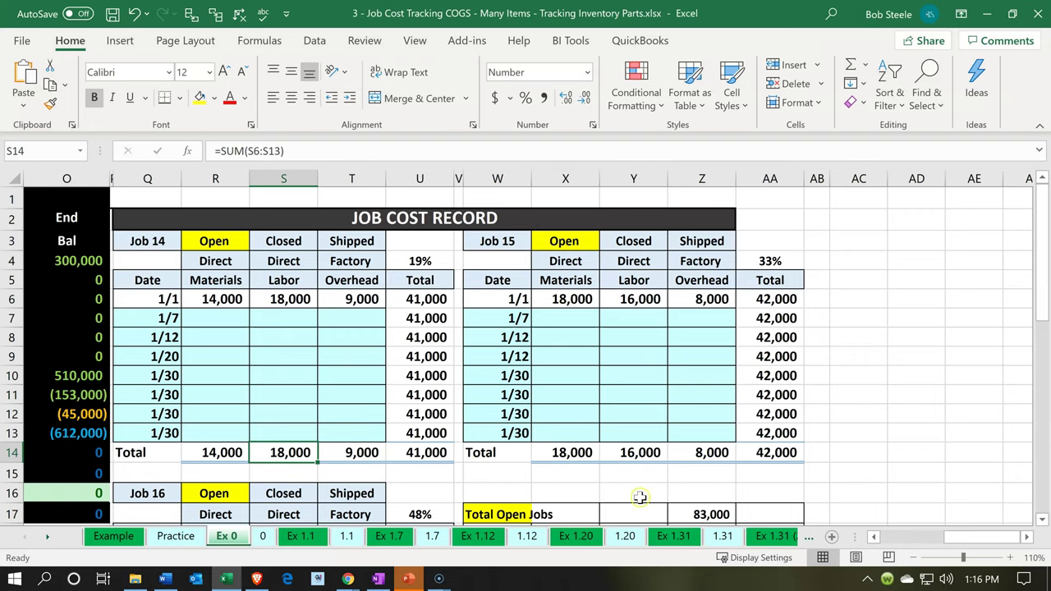
scroll(719, 488, down, 1)
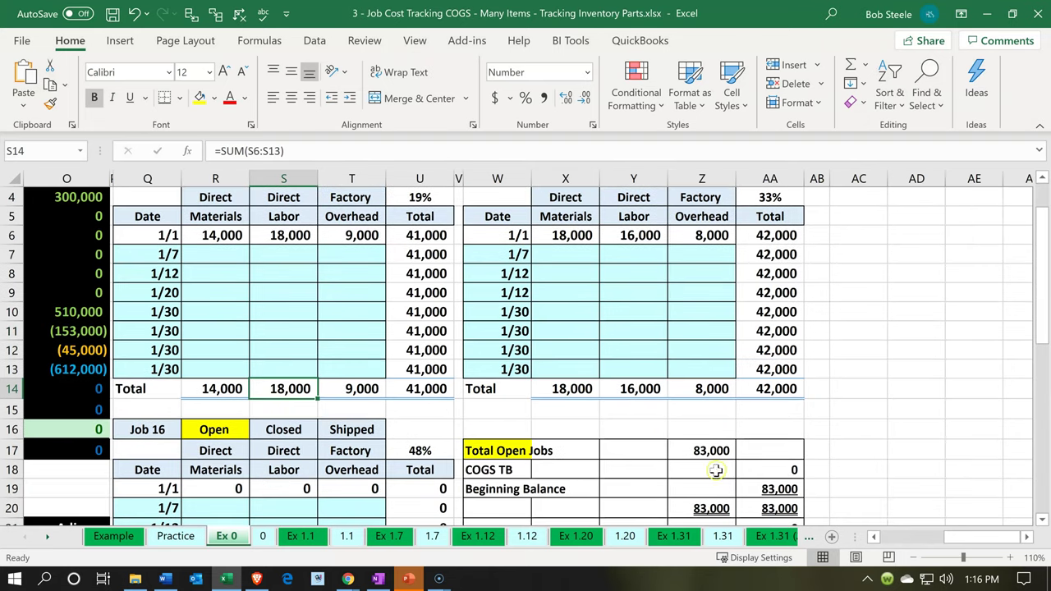
click(711, 453)
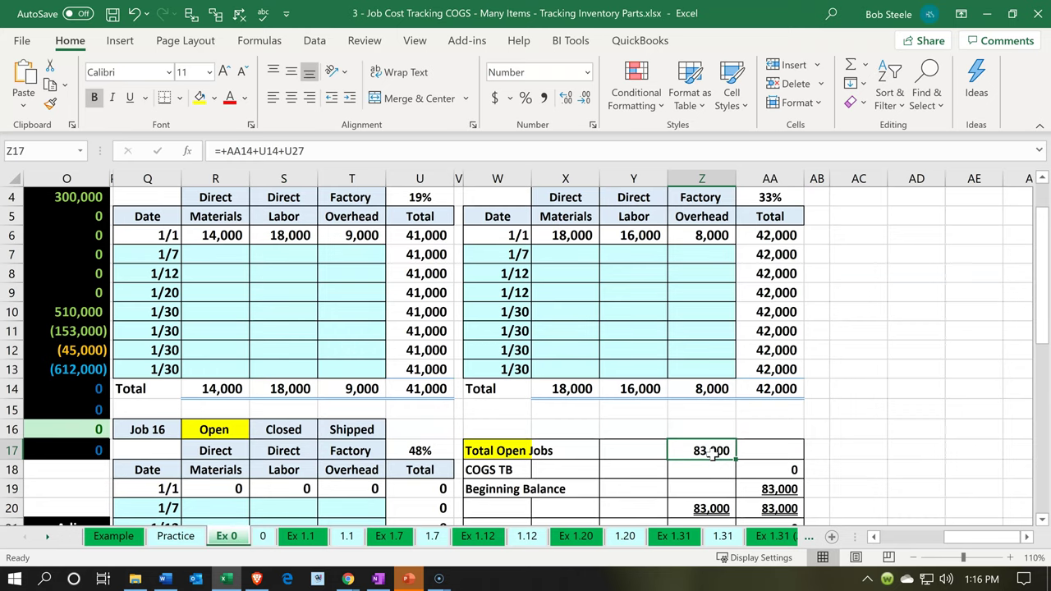
Go to the trial balance on the Ex 0 sheet and check the Sales and Capital balances.
key(Left)
key(Left)
key(Left)
key(Left)
key(Left)
key(Left)
key(Left)
key(Left)
key(Left)
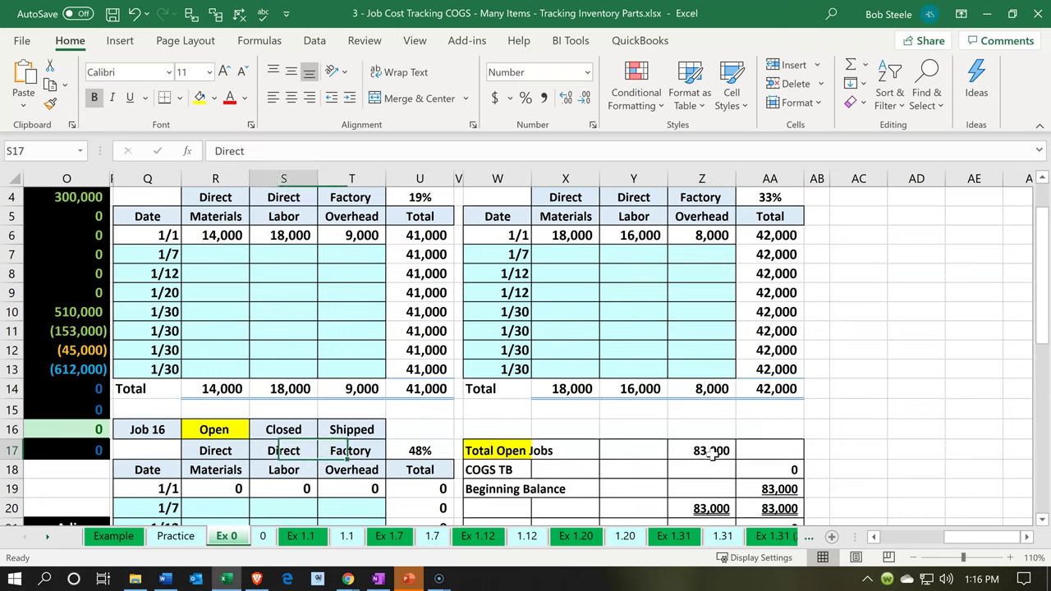
key(Left)
key(Left)
key(Left)
key(Left)
key(Left)
key(Left)
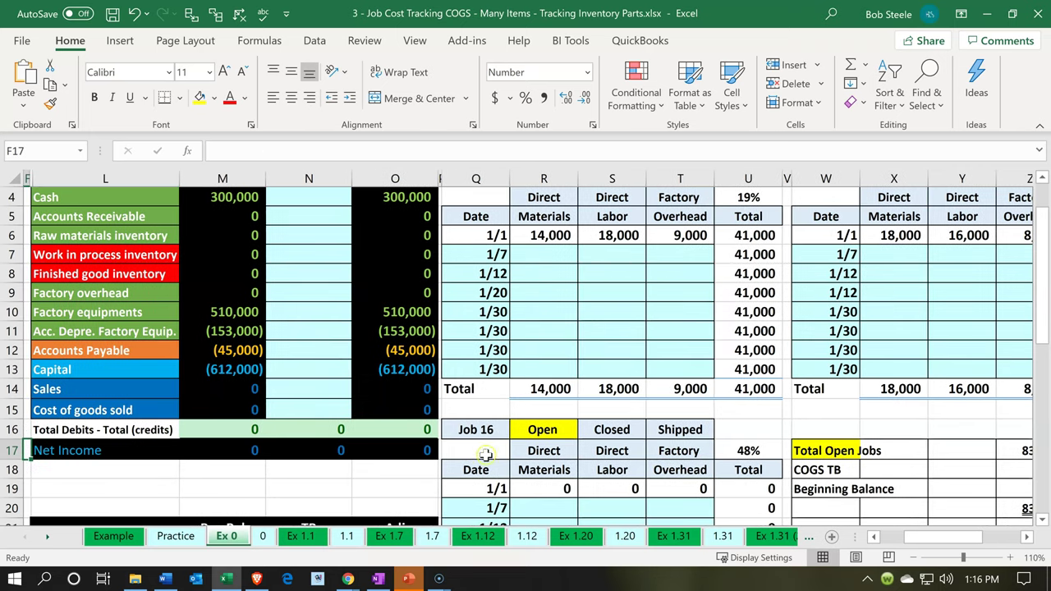
click(214, 392)
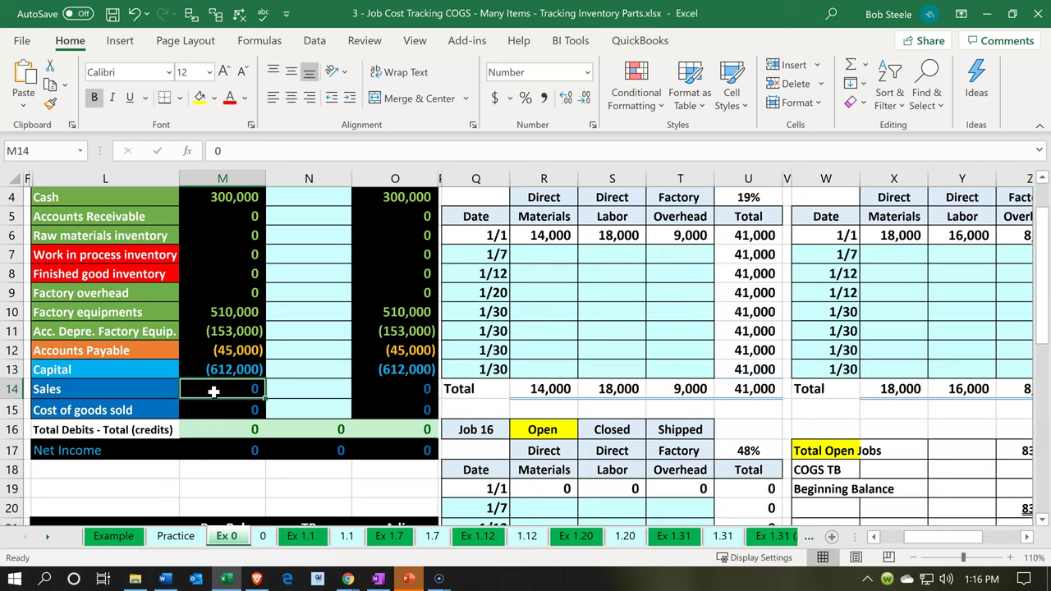
key(Up)
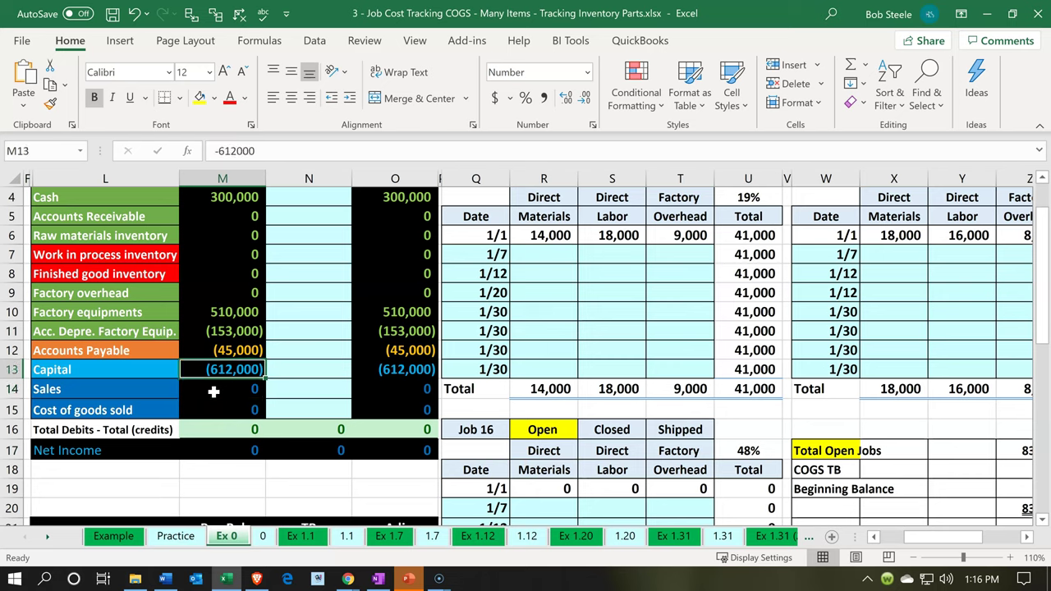